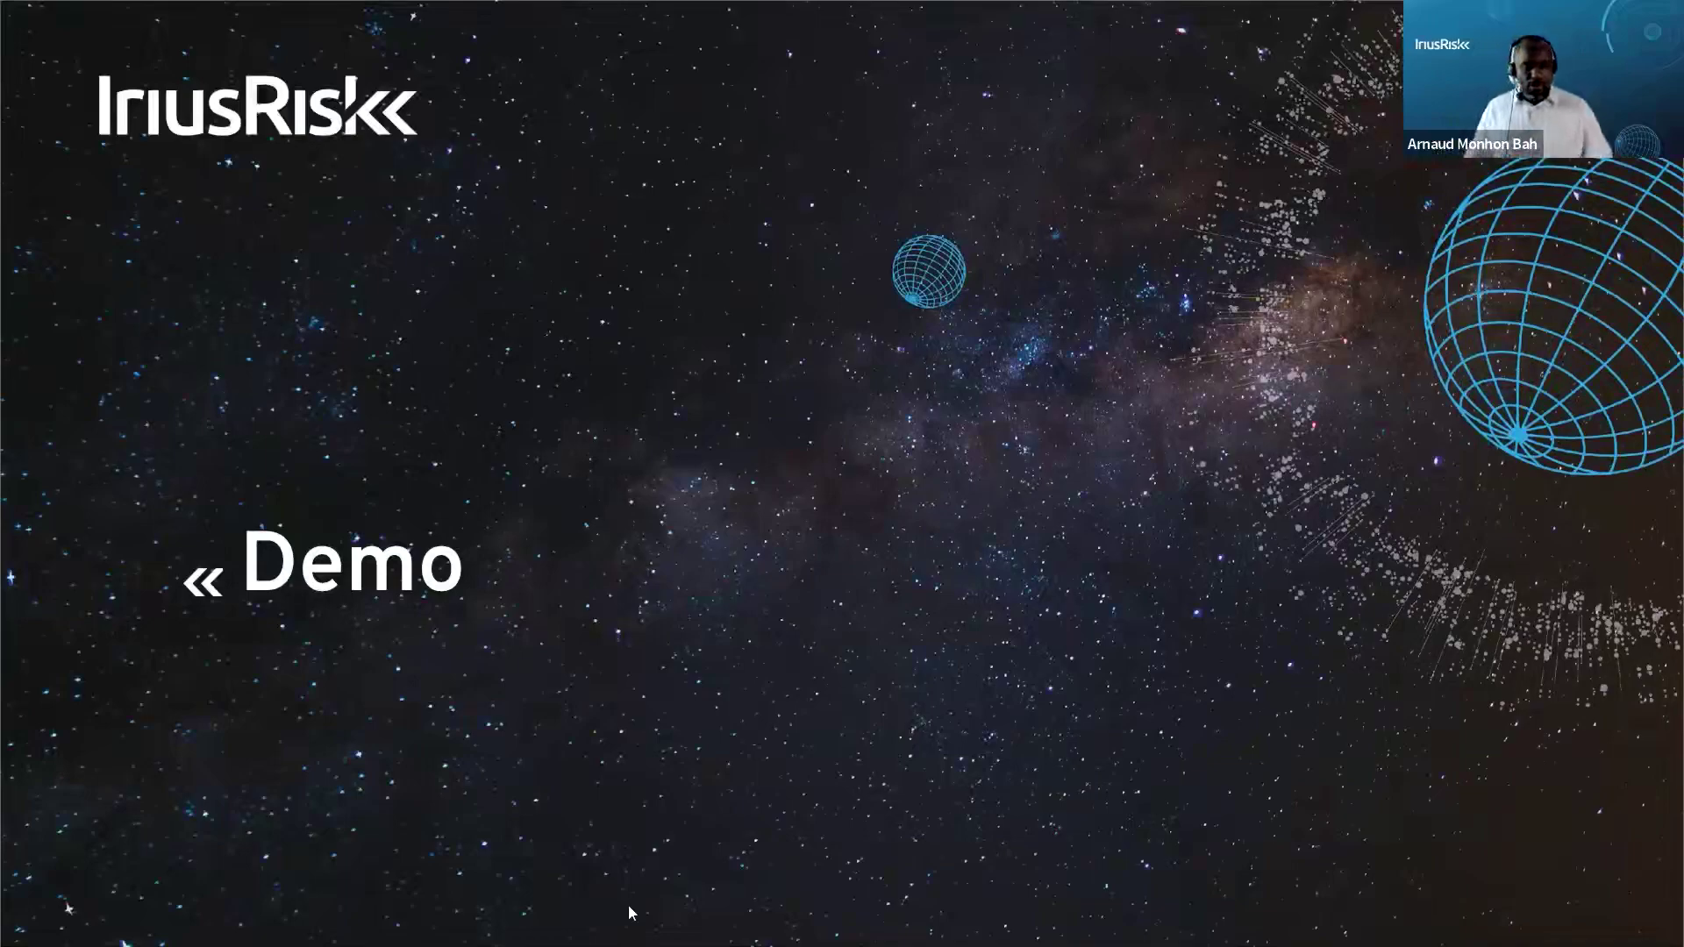
End the slideshow, switch to IriusRisk in the browser and log in with the prefilled credentials
{"action": "key", "text": "Escape"}
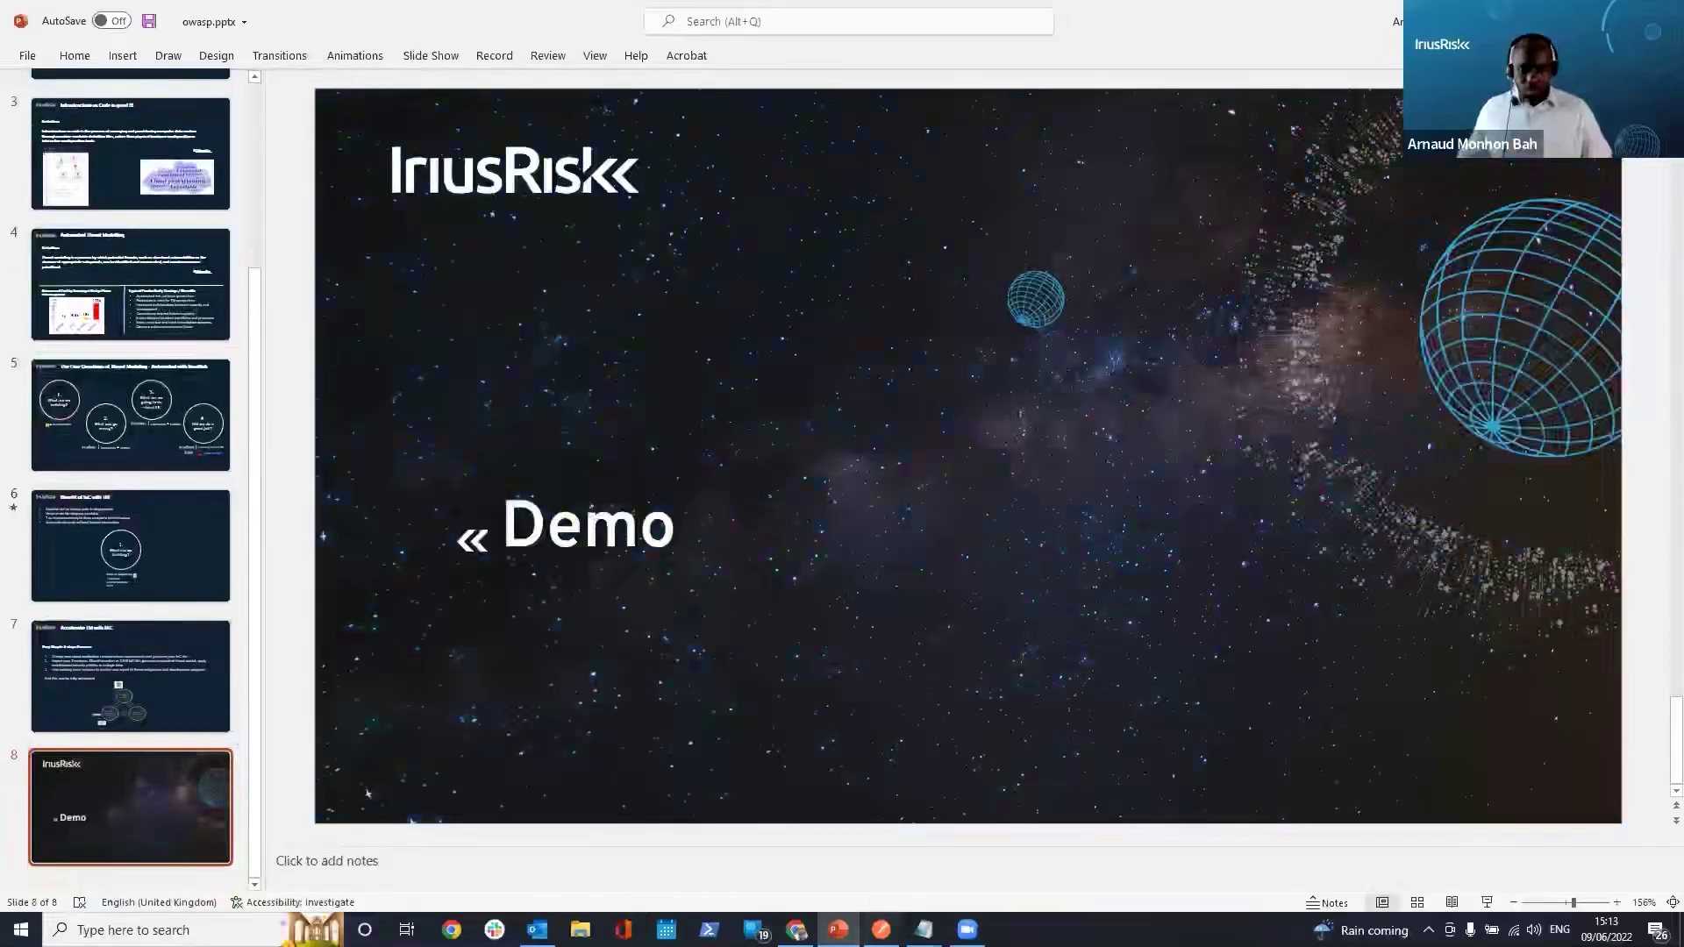
{"action": "left_click", "coordinate": [795, 929]}
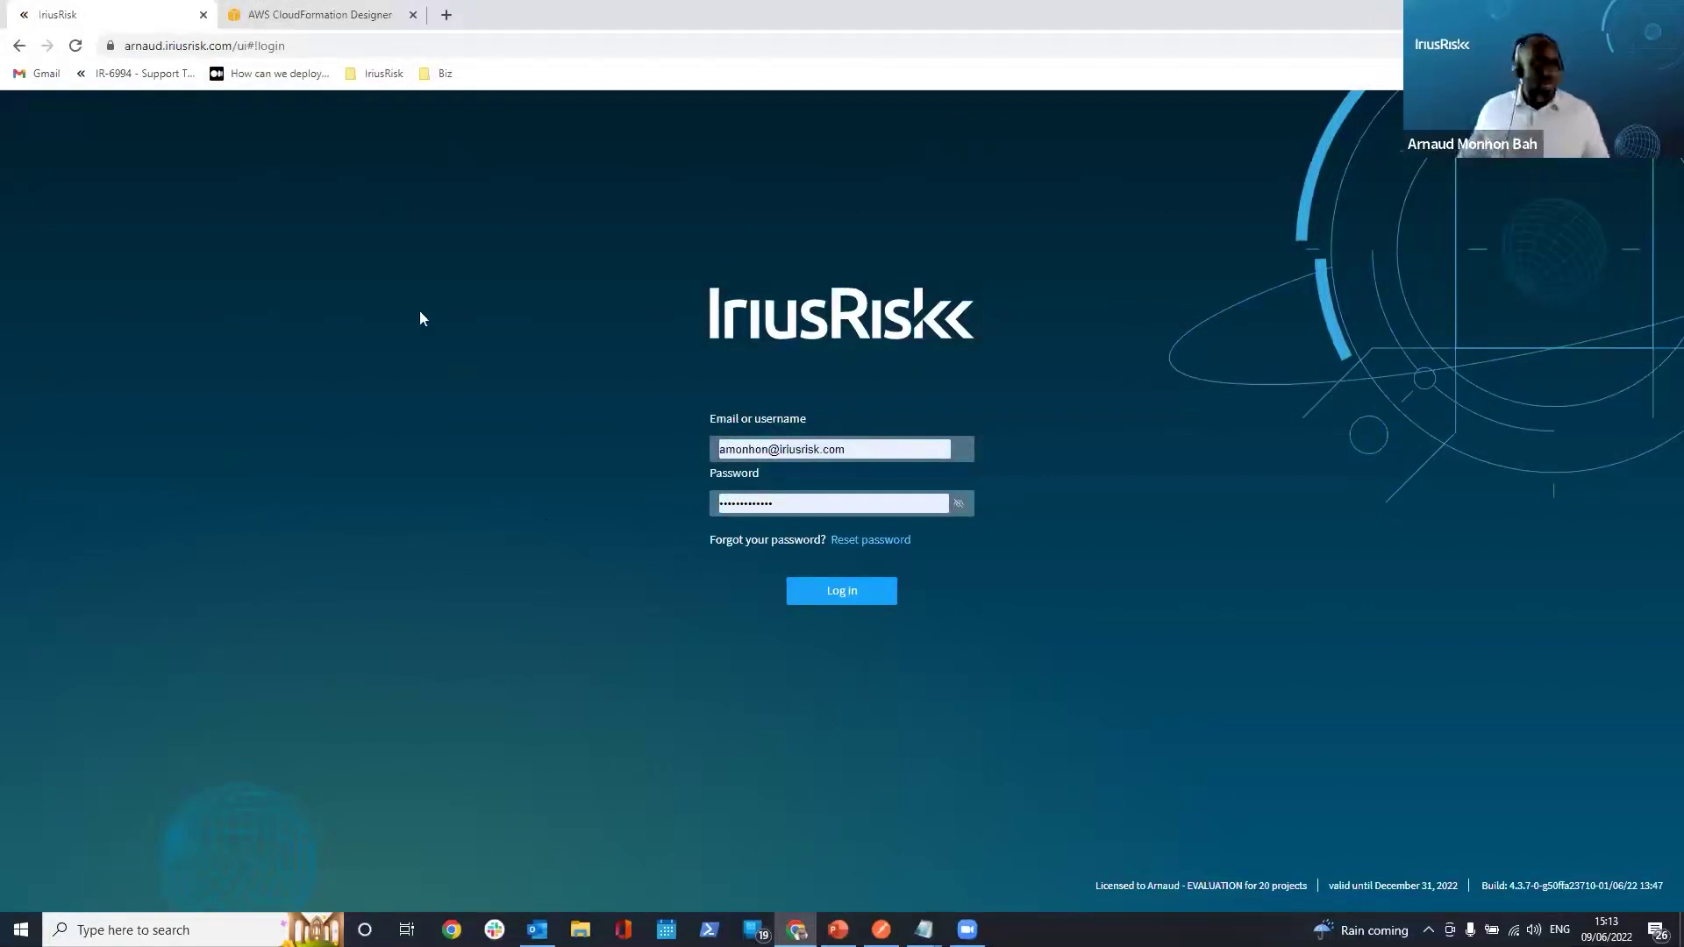
{"action": "left_click", "coordinate": [835, 590]}
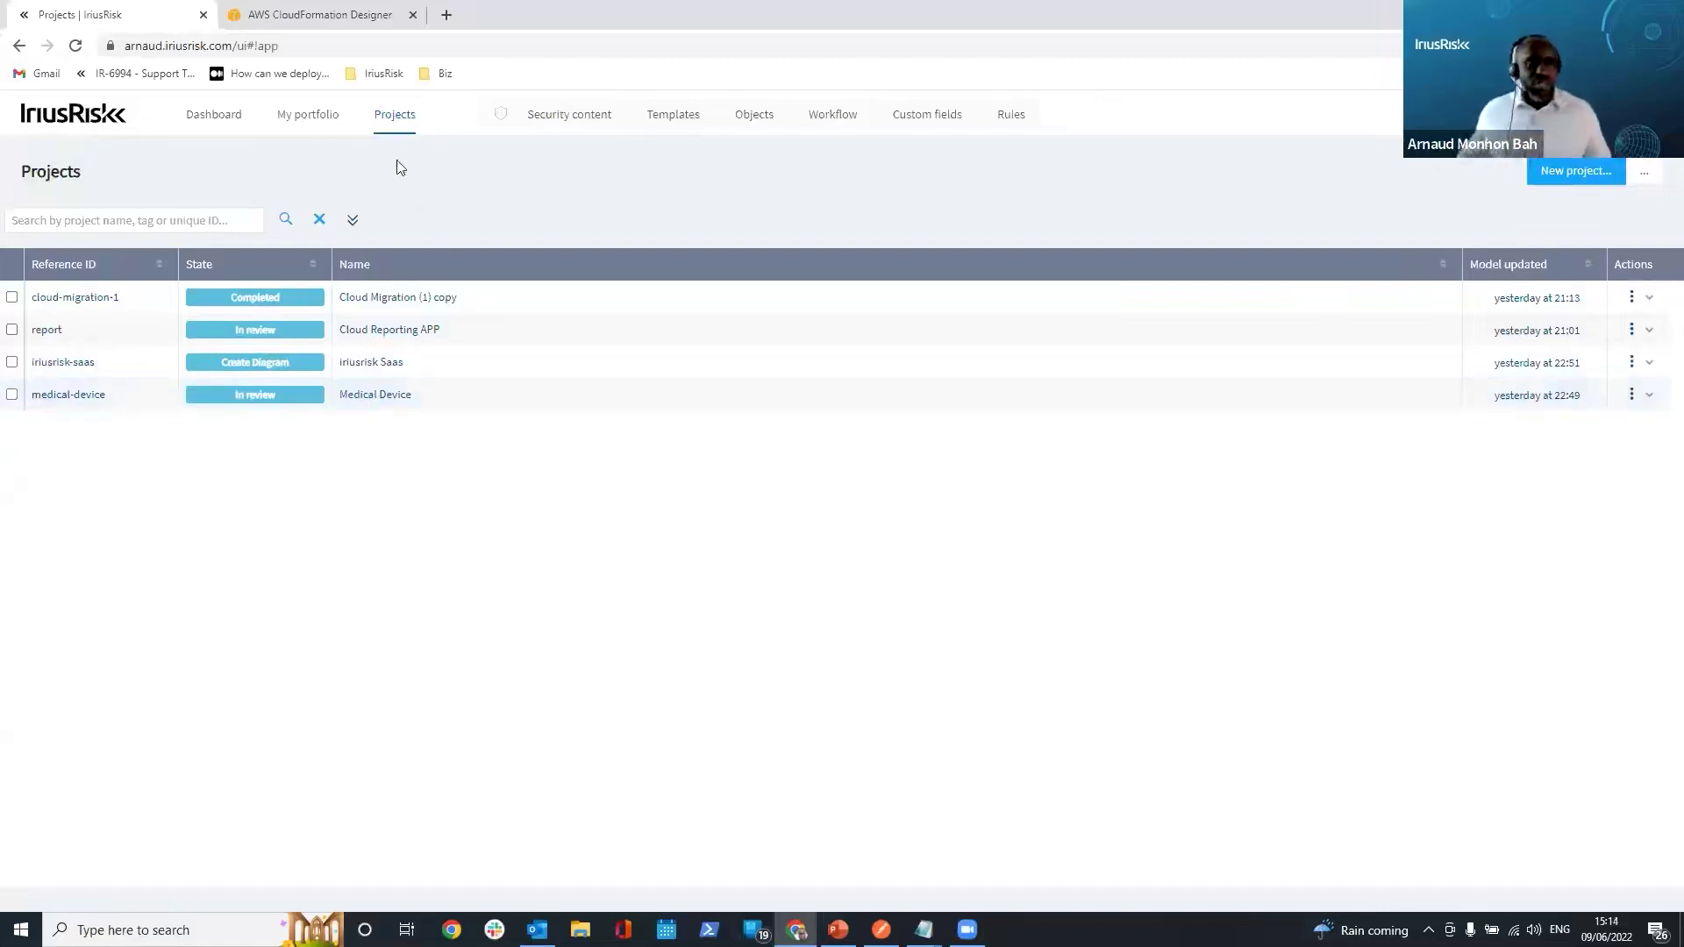
Create a project with name and reference ID s3towebui, without opening the architecture questionnaire
{"action": "mouse_move", "coordinate": [408, 131]}
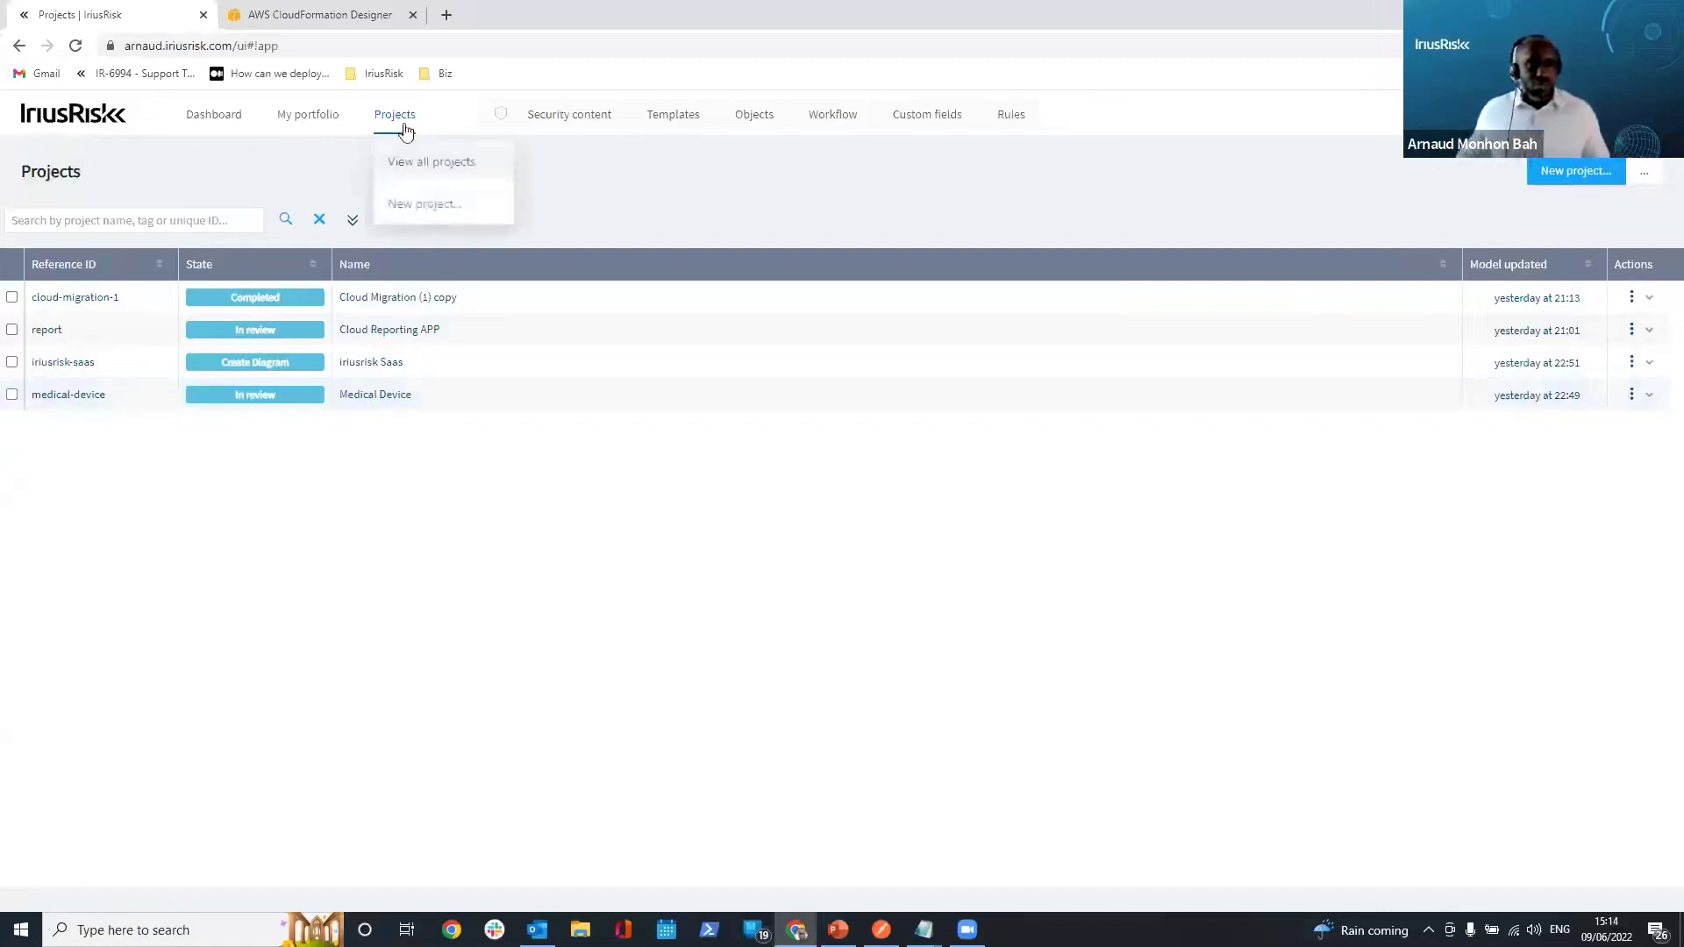
{"action": "left_click", "coordinate": [434, 203]}
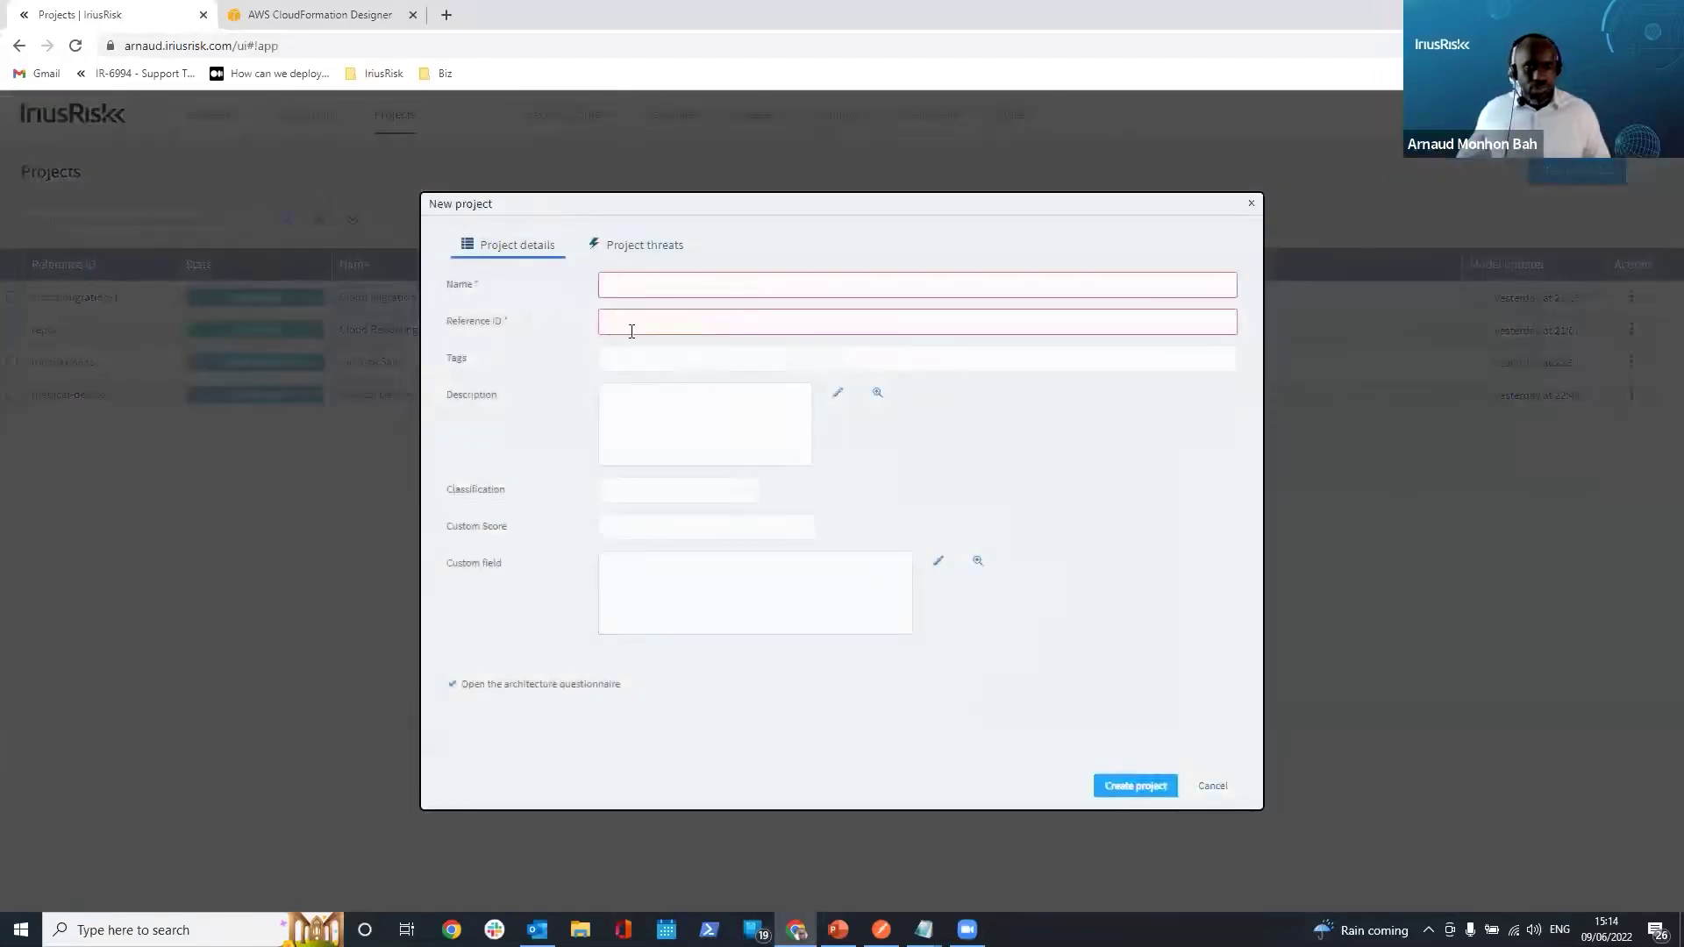
{"action": "left_click", "coordinate": [644, 294]}
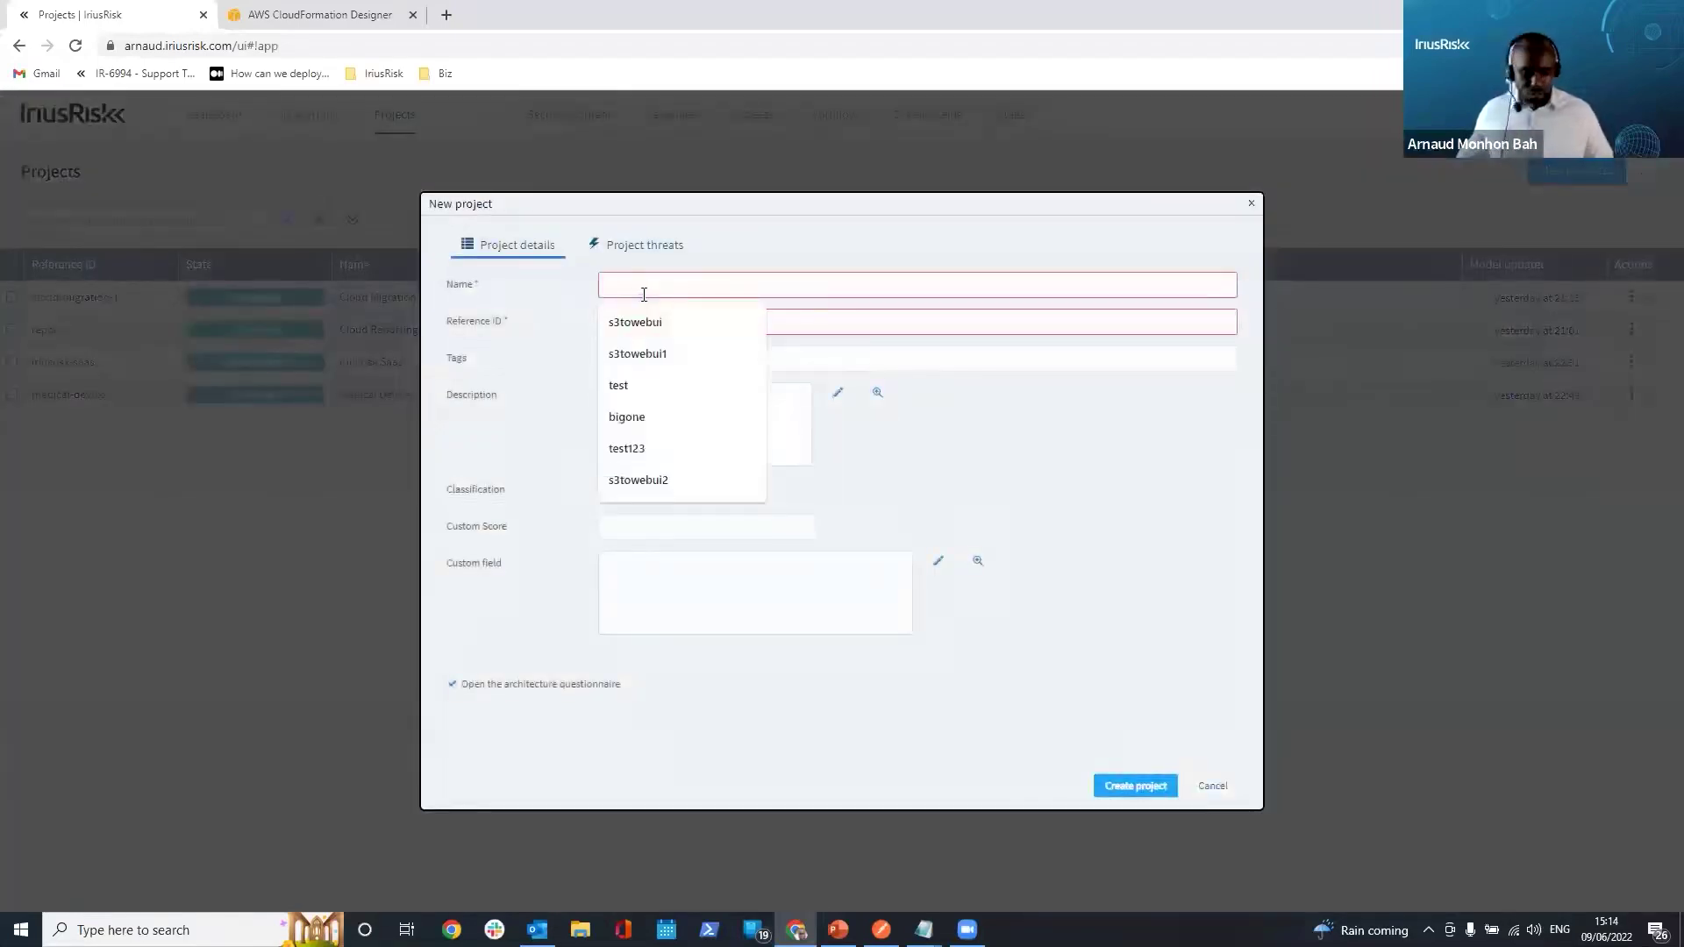
{"action": "left_click", "coordinate": [648, 322]}
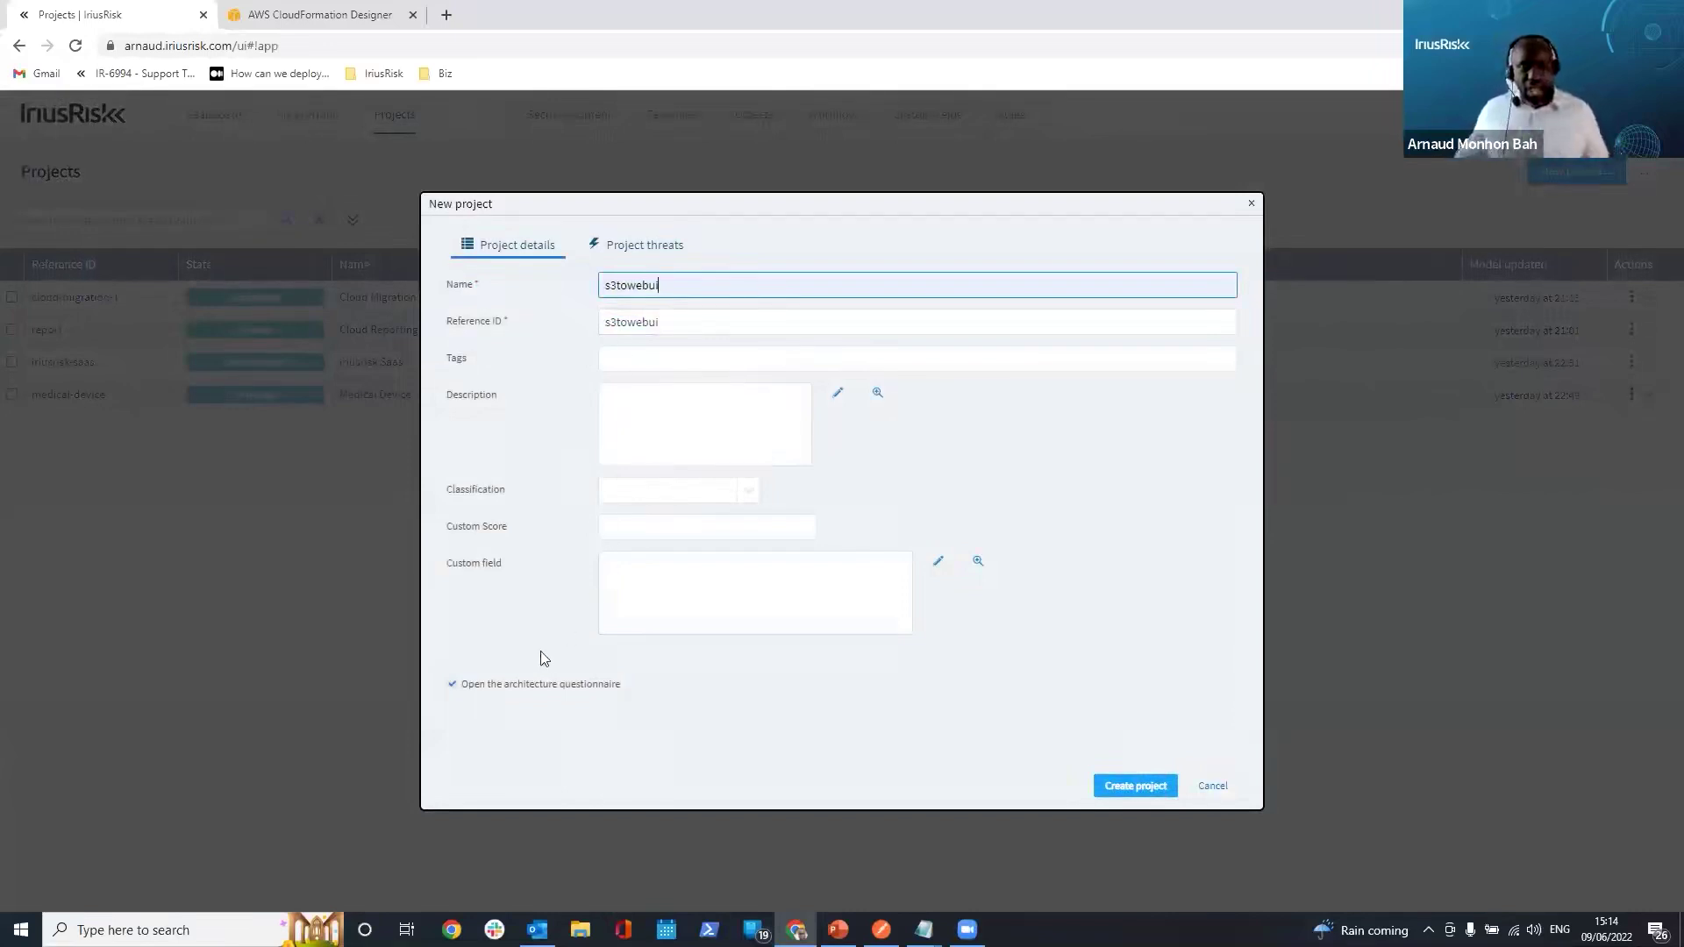
{"action": "left_click", "coordinate": [474, 693]}
{"action": "left_click", "coordinate": [451, 690]}
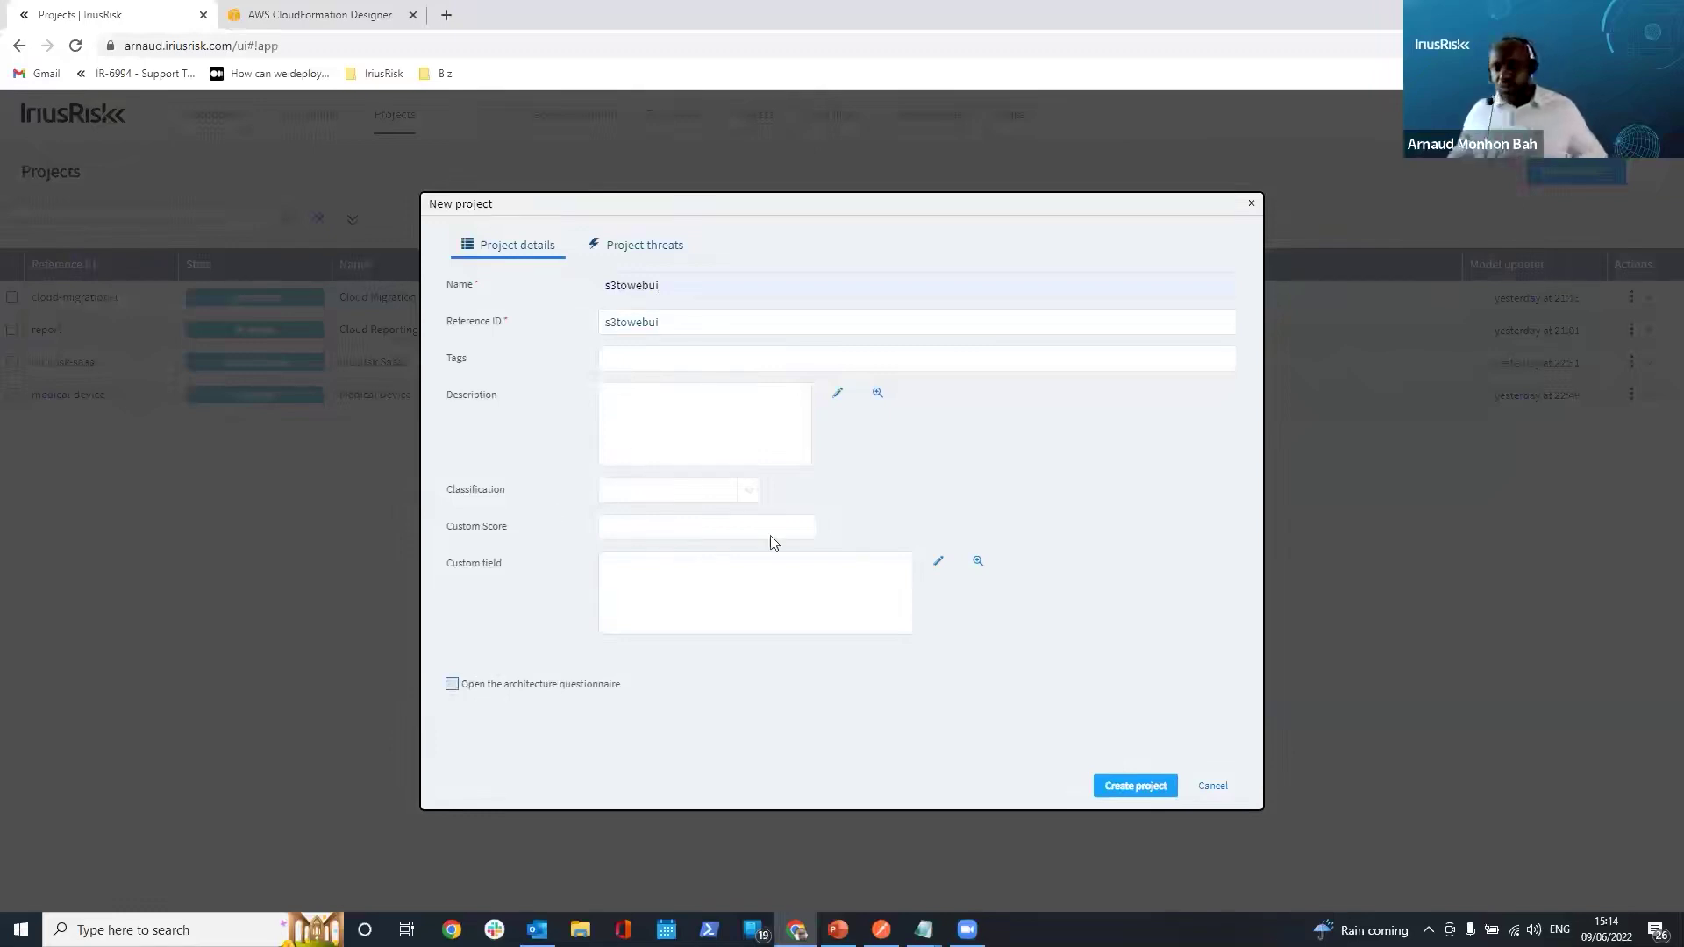
{"action": "left_click", "coordinate": [1150, 792]}
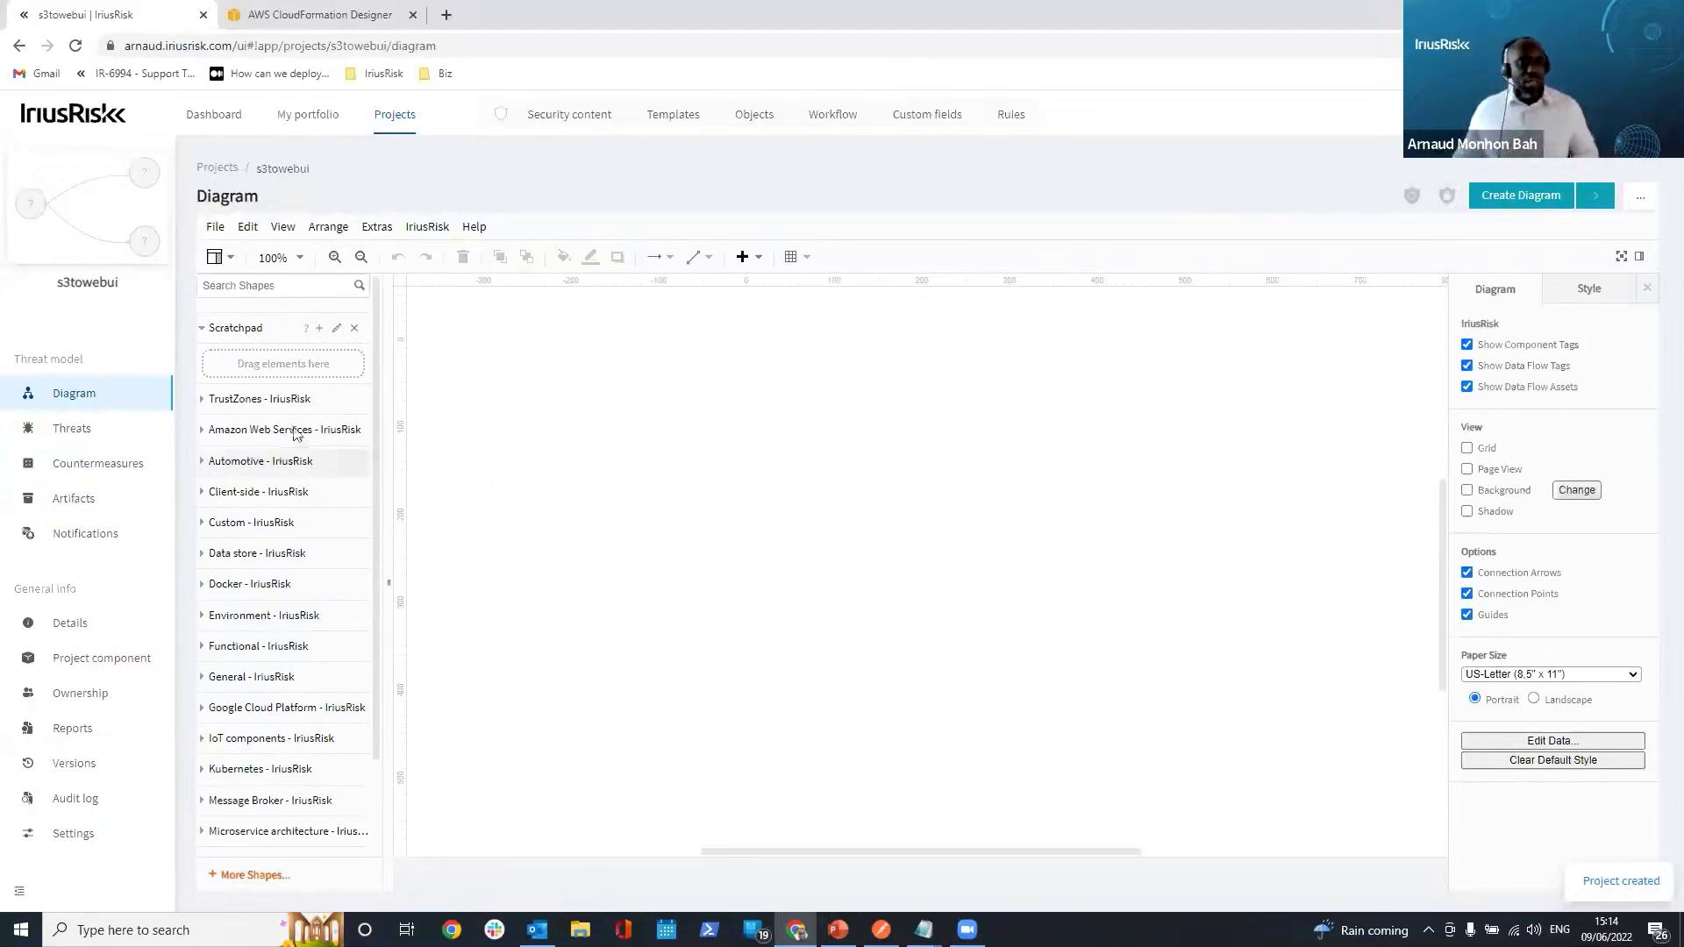
Add an Internet trust zone and, to its right, a Public Cloud trust zone to the diagram
{"action": "left_click", "coordinate": [290, 399]}
{"action": "left_click_drag", "start_coordinate": [241, 710], "coordinate": [567, 500]}
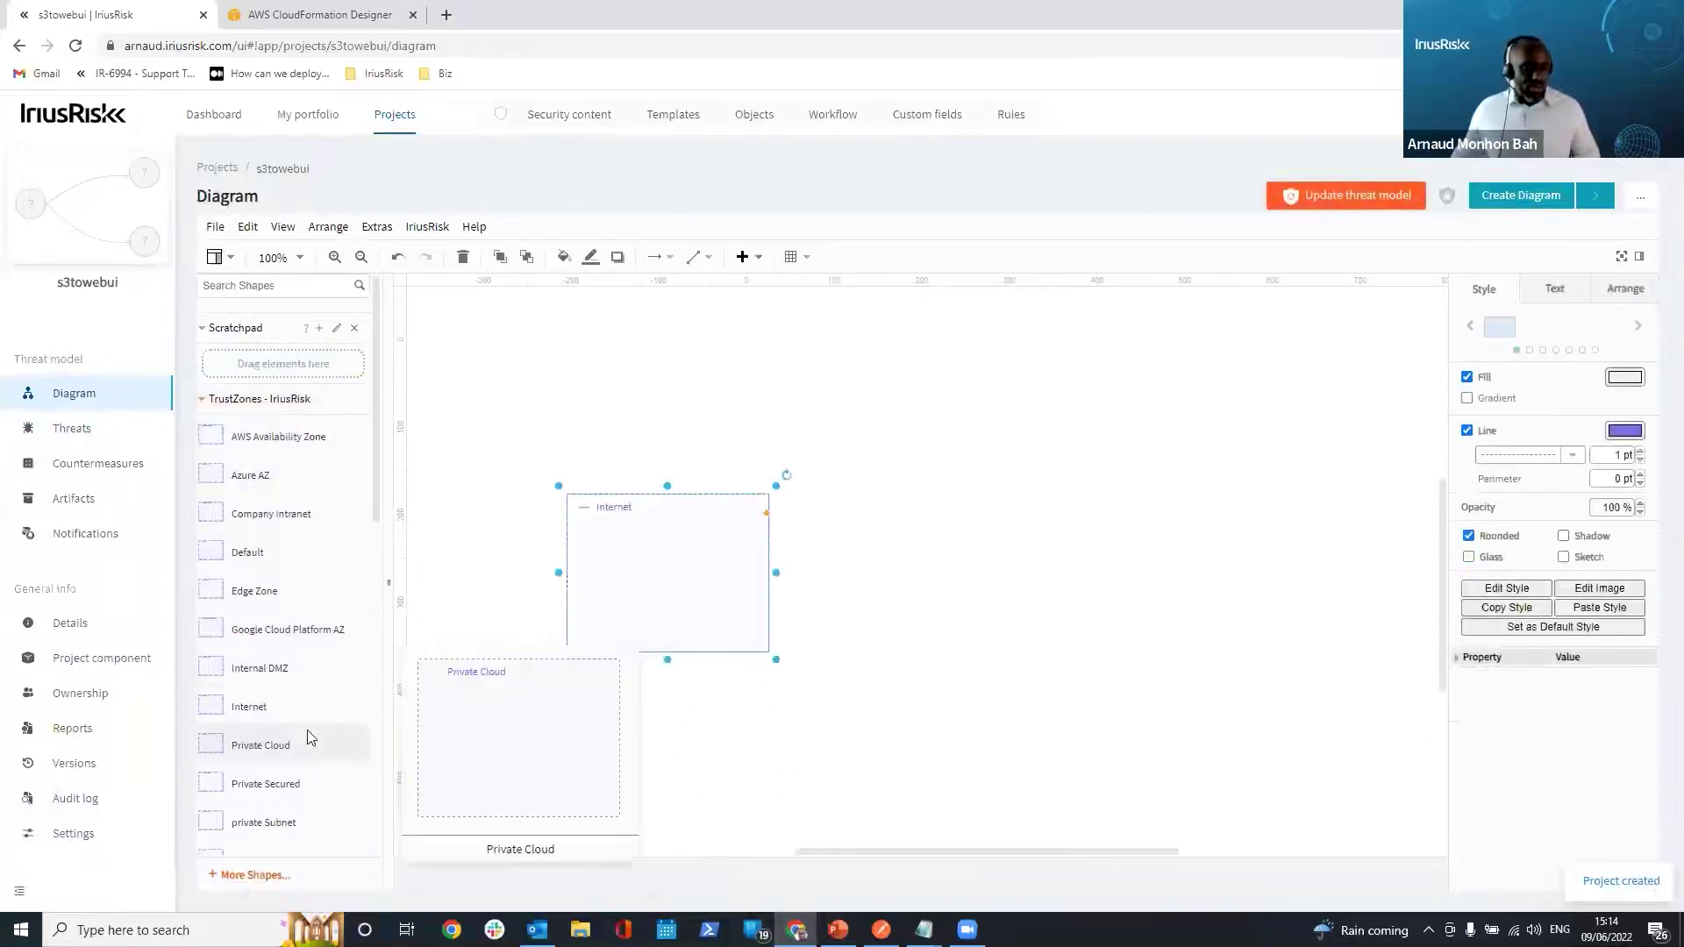
{"action": "scroll", "coordinate": [303, 742], "scroll_direction": "down", "scroll_amount": 3}
{"action": "left_click_drag", "start_coordinate": [294, 744], "coordinate": [919, 498]}
{"action": "left_click_drag", "start_coordinate": [651, 571], "coordinate": [629, 525]}
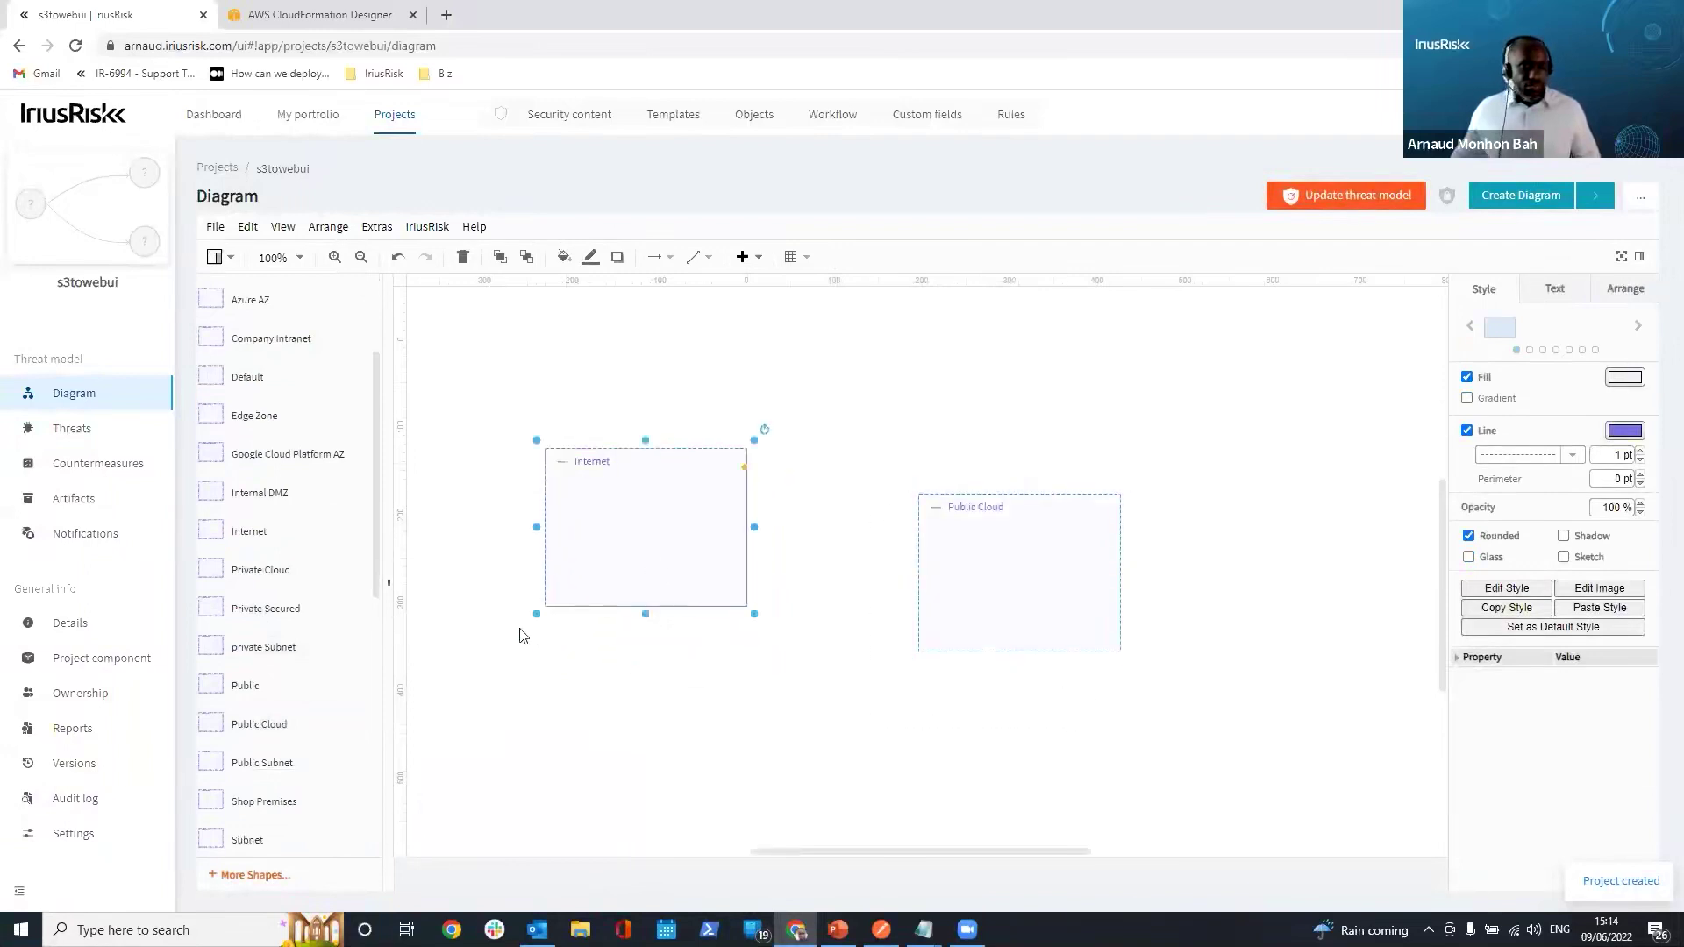
Place a Web UI client-side component inside the Internet trust zone
{"action": "scroll", "coordinate": [320, 441], "scroll_direction": "up", "scroll_amount": 3}
{"action": "left_click", "coordinate": [226, 398]}
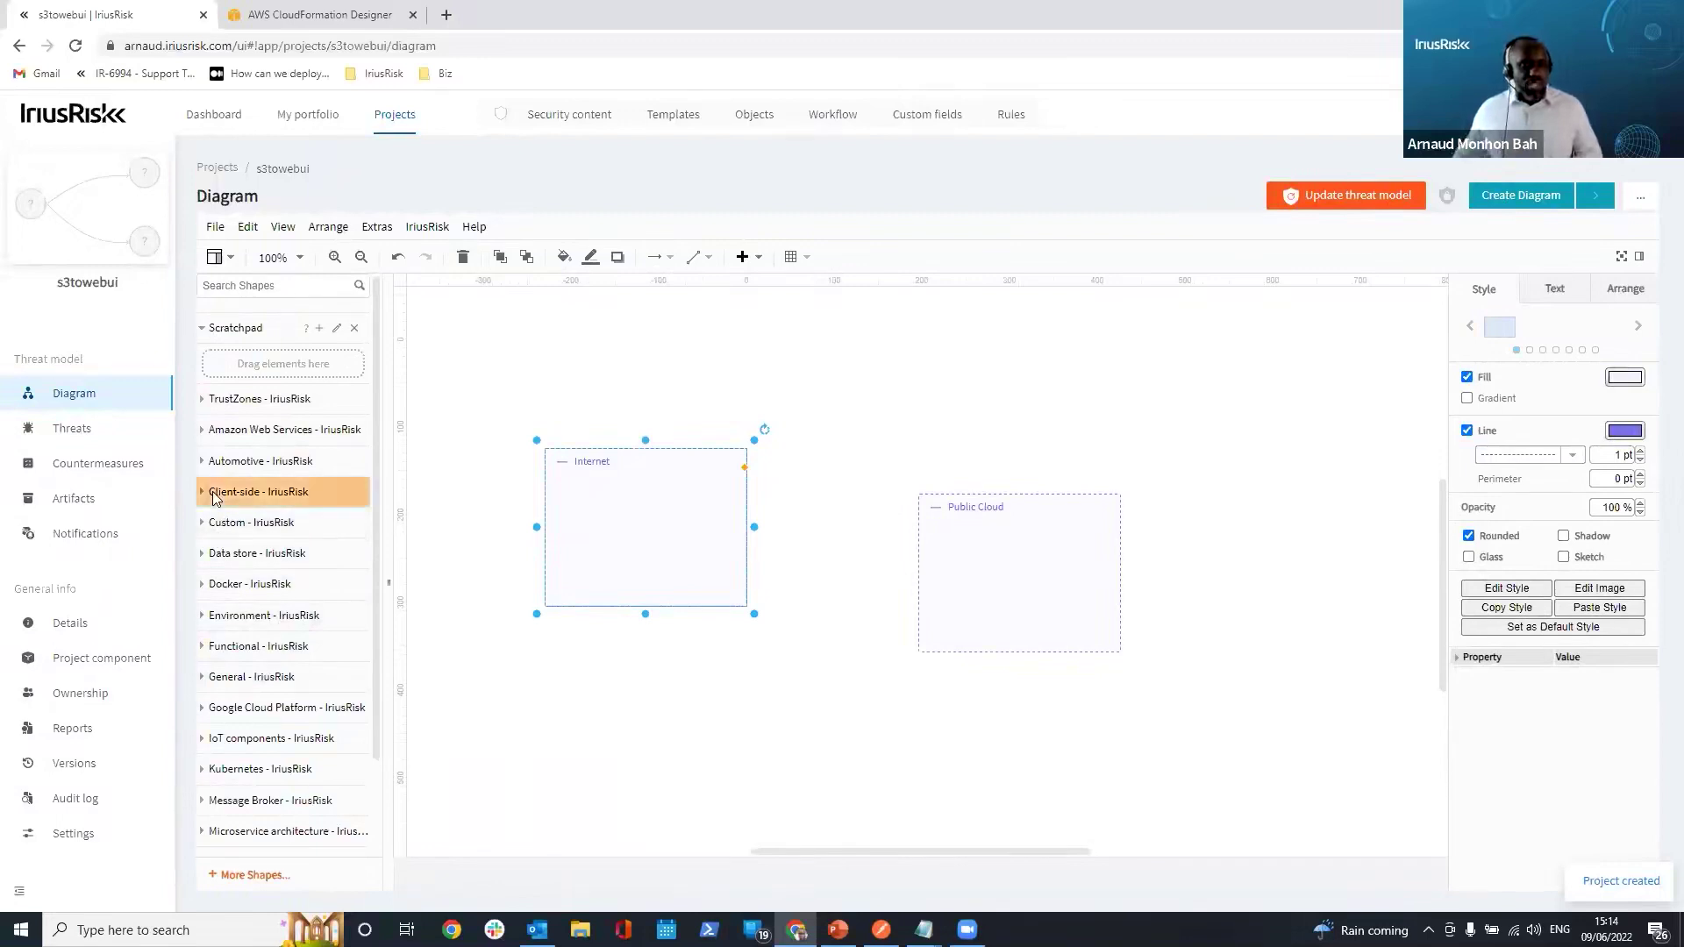
{"action": "left_click", "coordinate": [215, 492]}
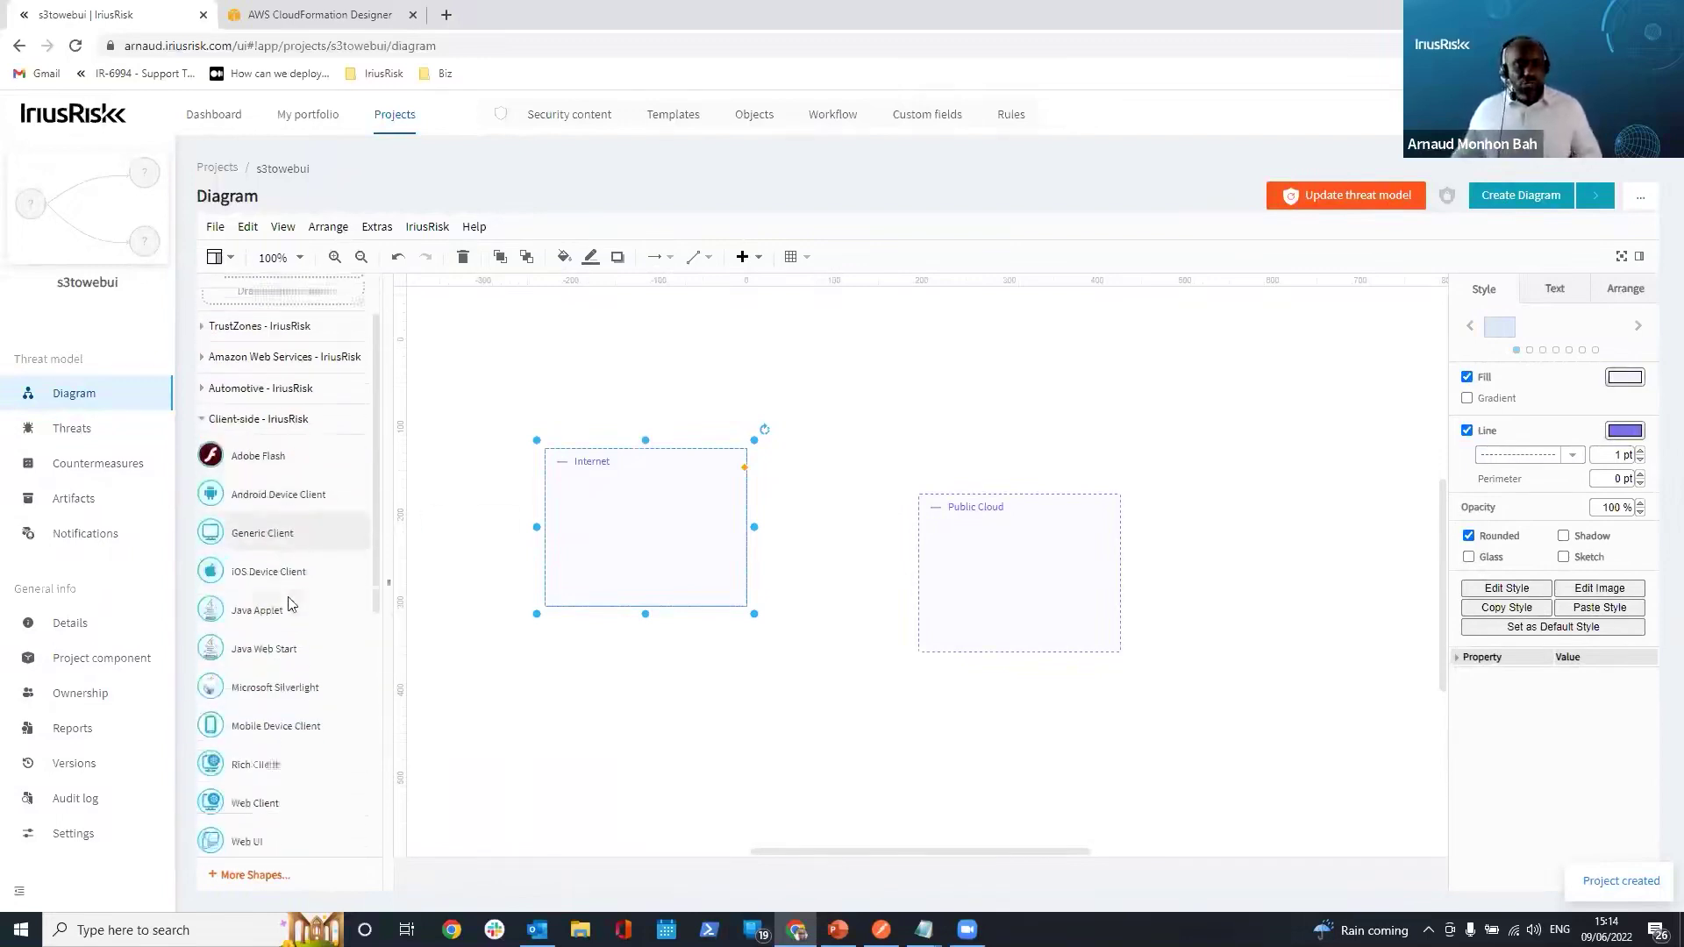
{"action": "scroll", "coordinate": [299, 746], "scroll_direction": "down", "scroll_amount": 3}
{"action": "left_click_drag", "start_coordinate": [248, 664], "coordinate": [609, 480]}
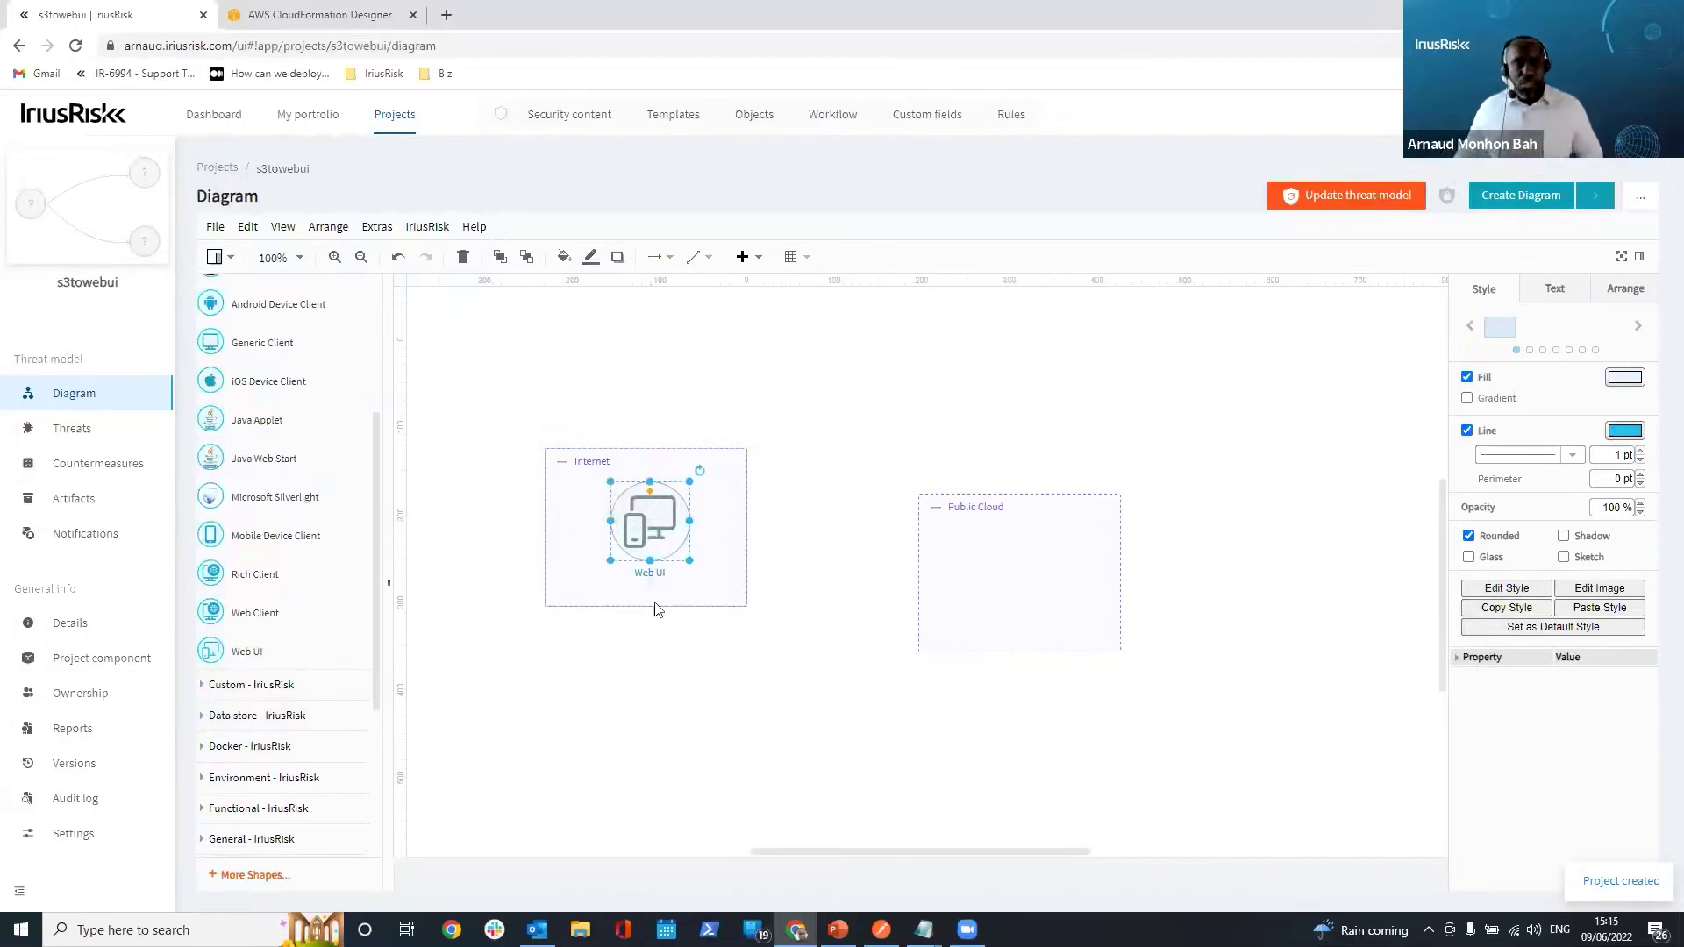
Shift the Public Cloud trust zone slightly upward and enlarge it to fit several components side by side
{"action": "mouse_move", "coordinate": [364, 479]}
{"action": "left_click_drag", "start_coordinate": [1047, 579], "coordinate": [1052, 515]}
{"action": "left_click_drag", "start_coordinate": [1128, 594], "coordinate": [1289, 655]}
Search the shapes for S3 and place the S3 - Simple Storage Service component at the left of the Public Cloud zone
{"action": "scroll", "coordinate": [368, 408], "scroll_direction": "up", "scroll_amount": 3}
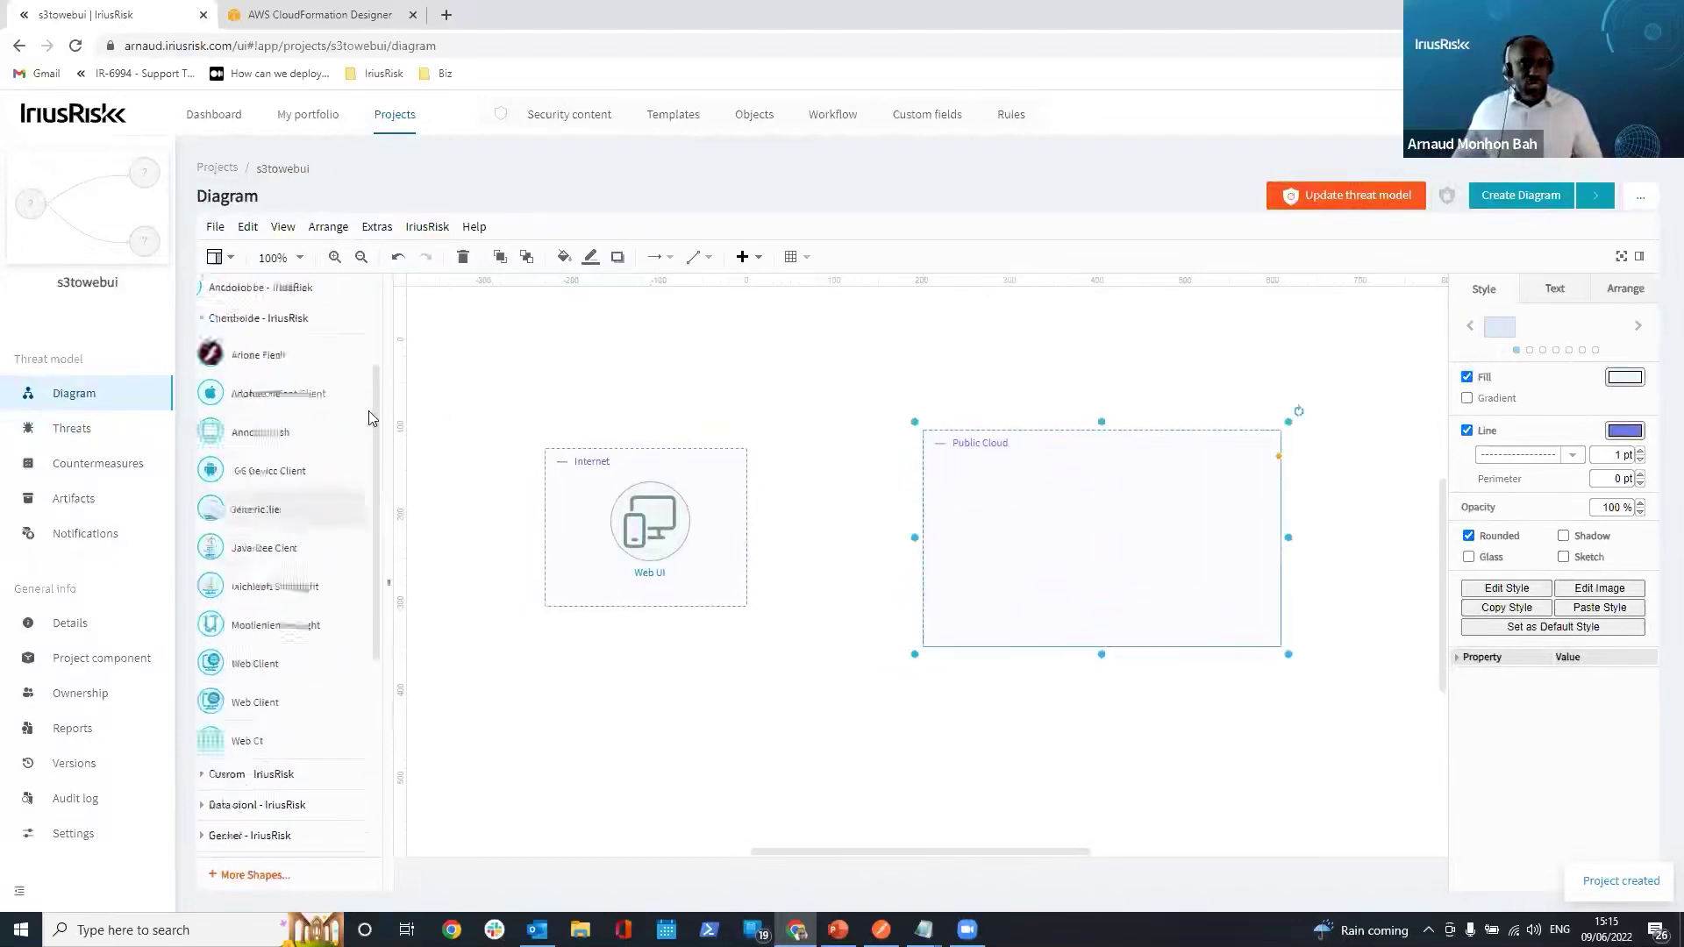
{"action": "mouse_move", "coordinate": [307, 485]}
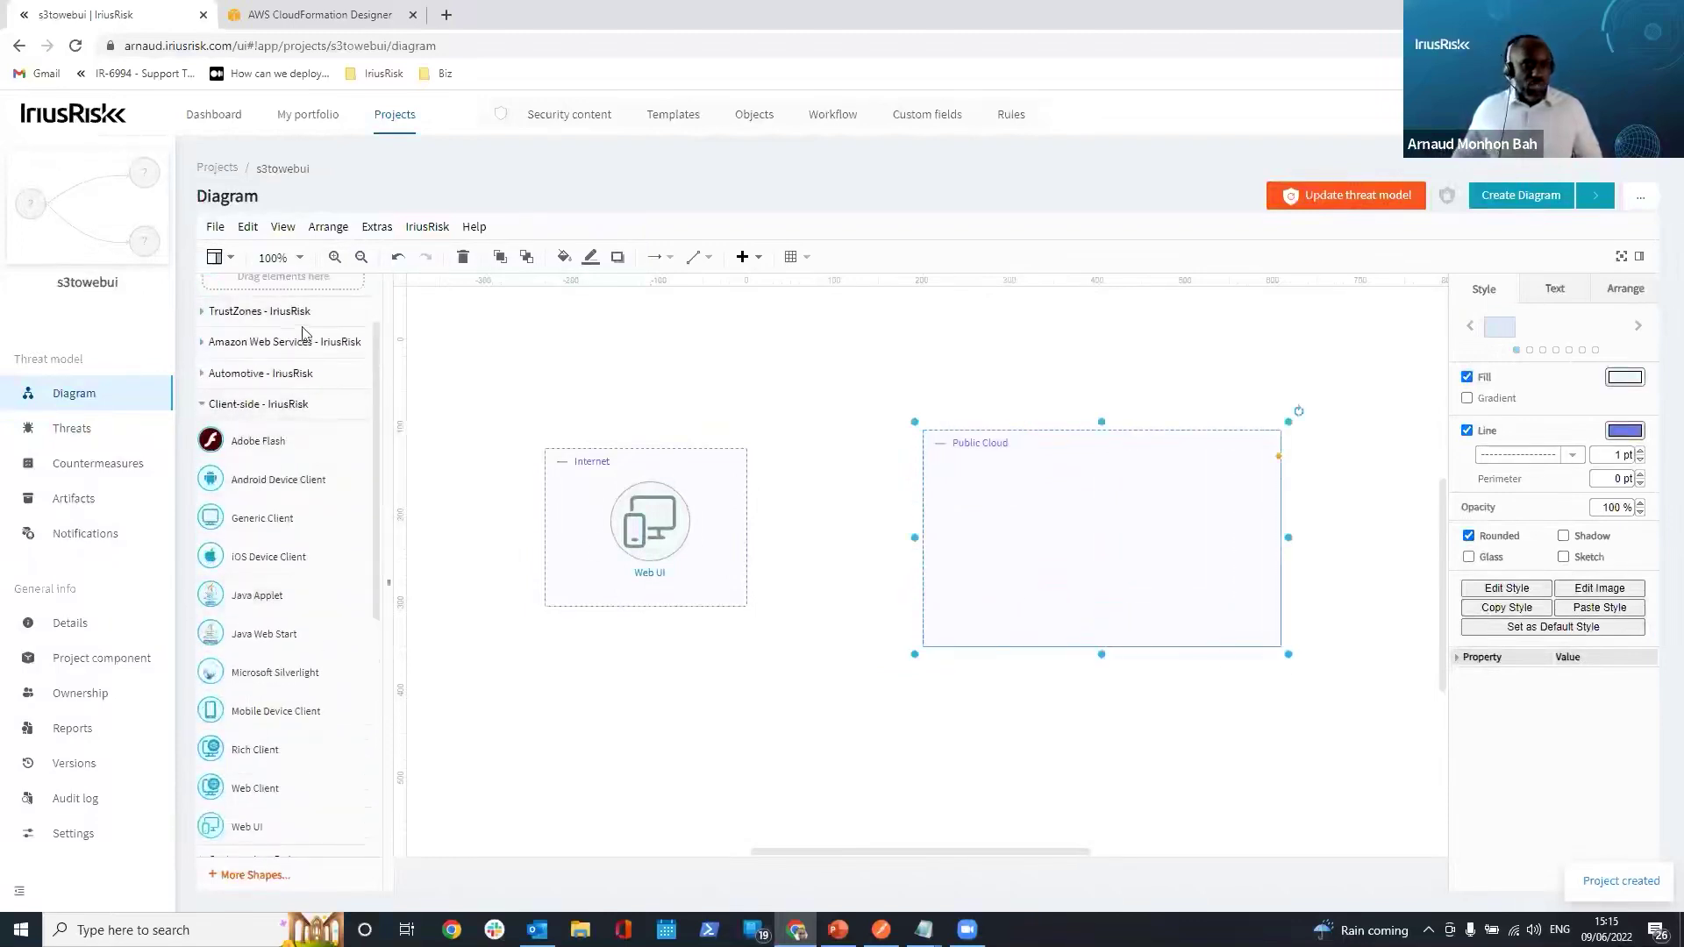
{"action": "scroll", "coordinate": [290, 330], "scroll_direction": "up", "scroll_amount": 2}
{"action": "left_click", "coordinate": [264, 283]}
{"action": "type", "text": "S3"}
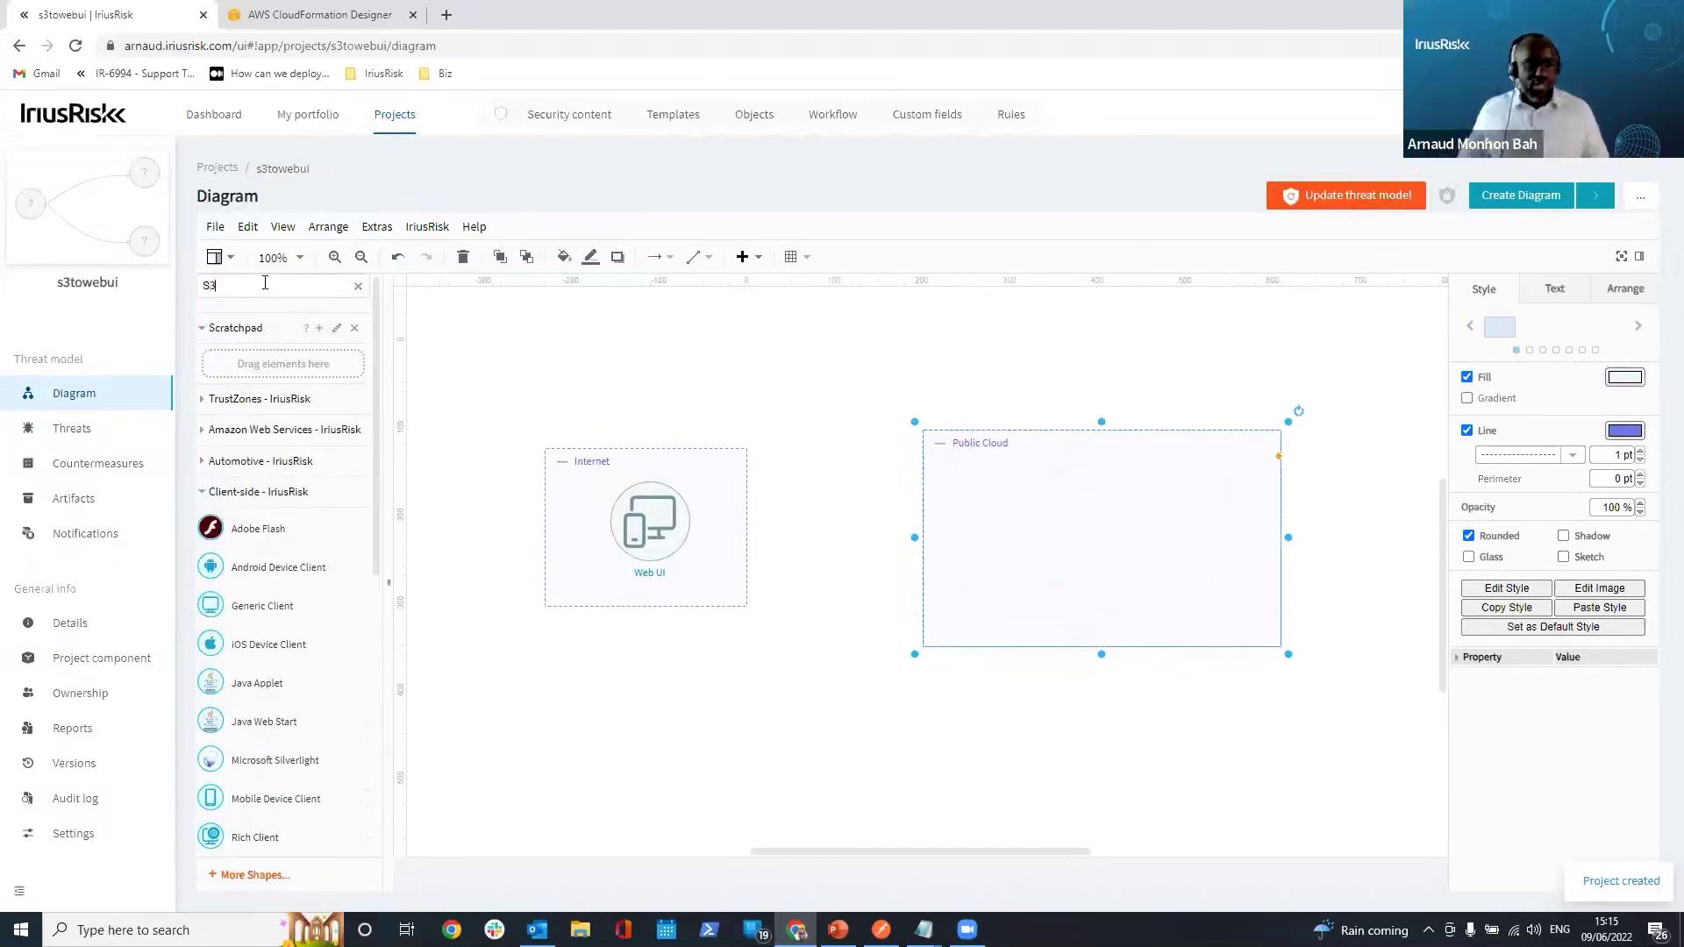
{"action": "key", "text": "Return"}
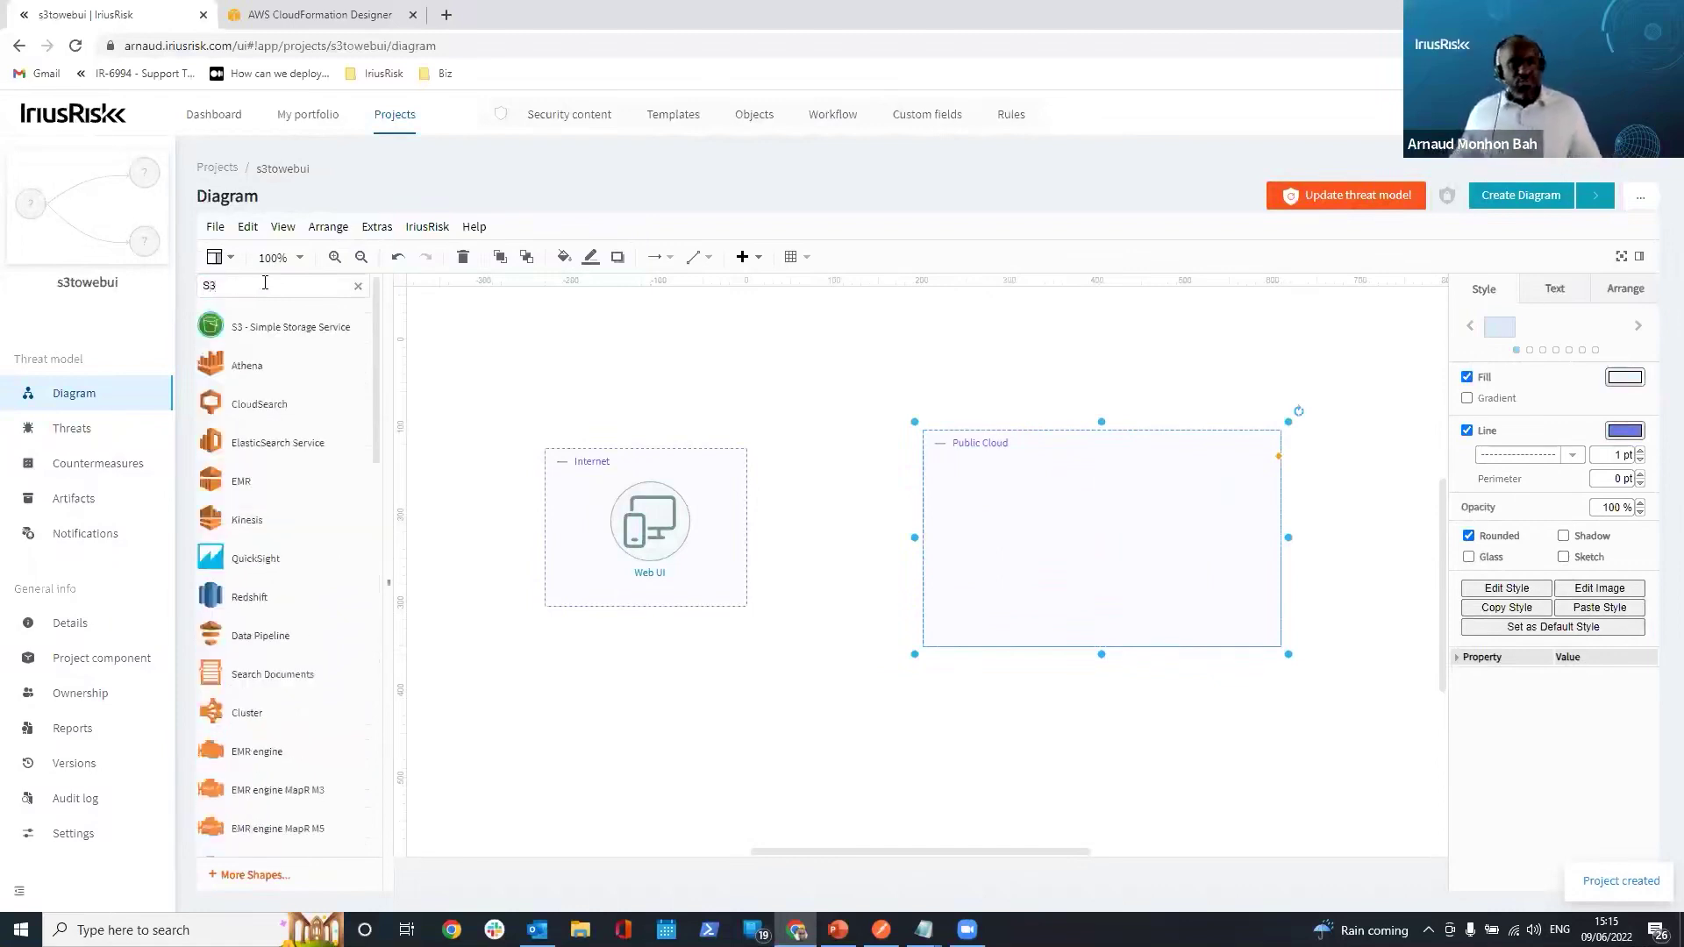
{"action": "left_click_drag", "start_coordinate": [263, 327], "coordinate": [960, 493]}
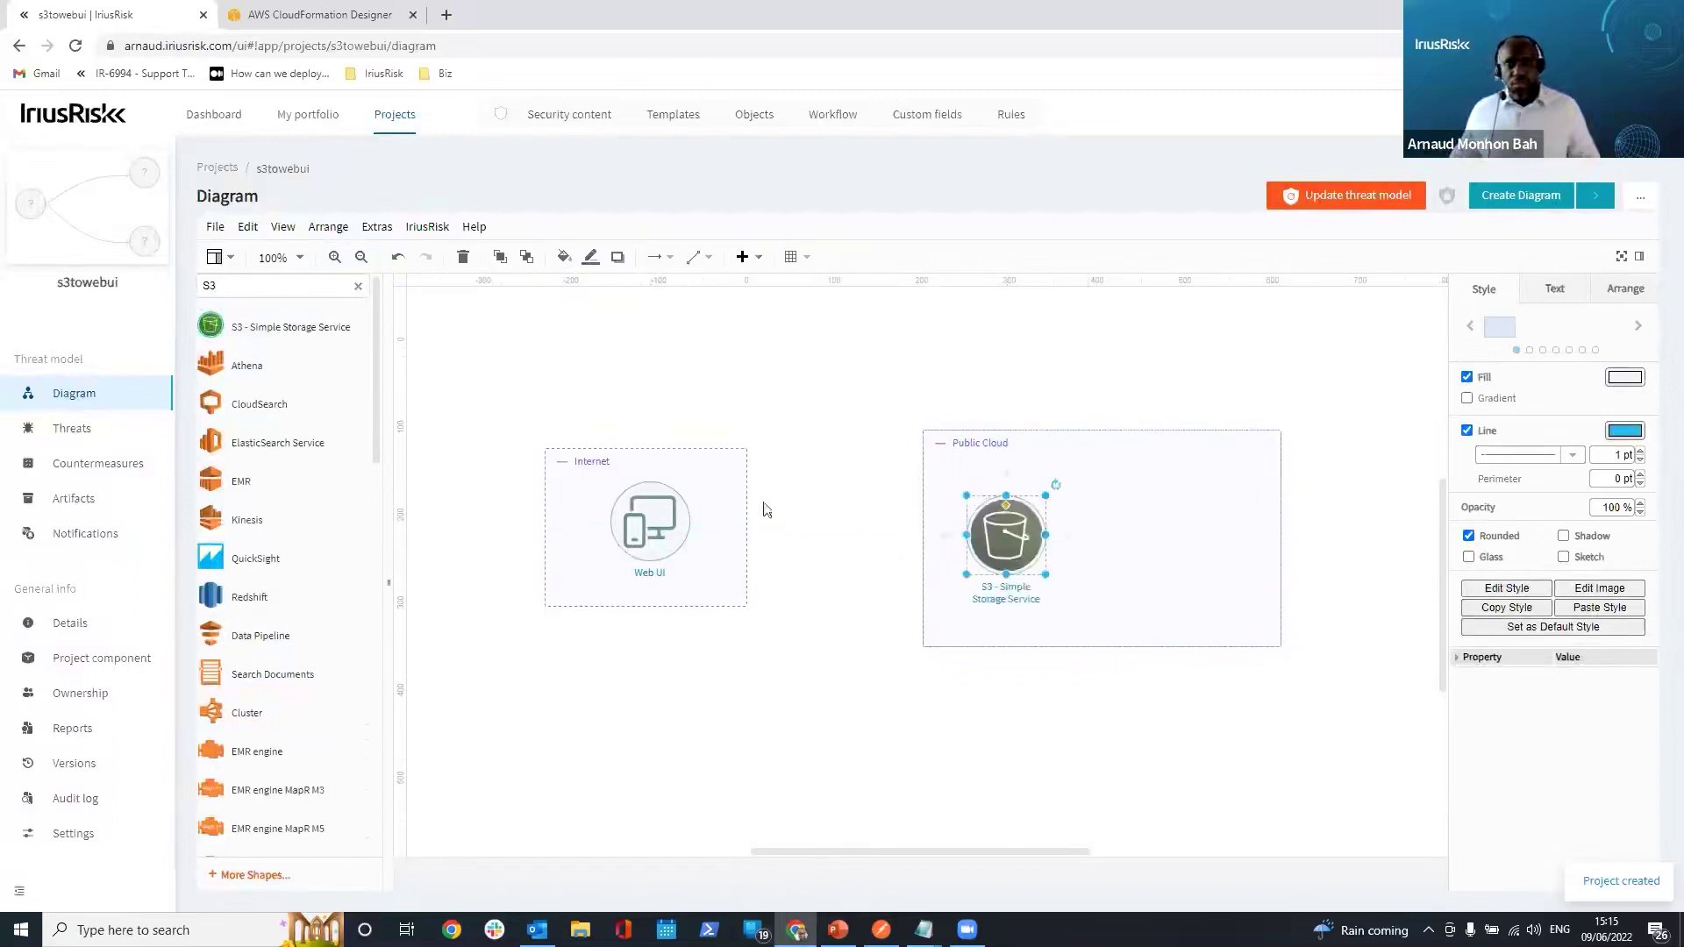
Search the shapes for rds and place the RDS - Relational Database Service component at the right of the Public Cloud zone
{"action": "left_click", "coordinate": [359, 287]}
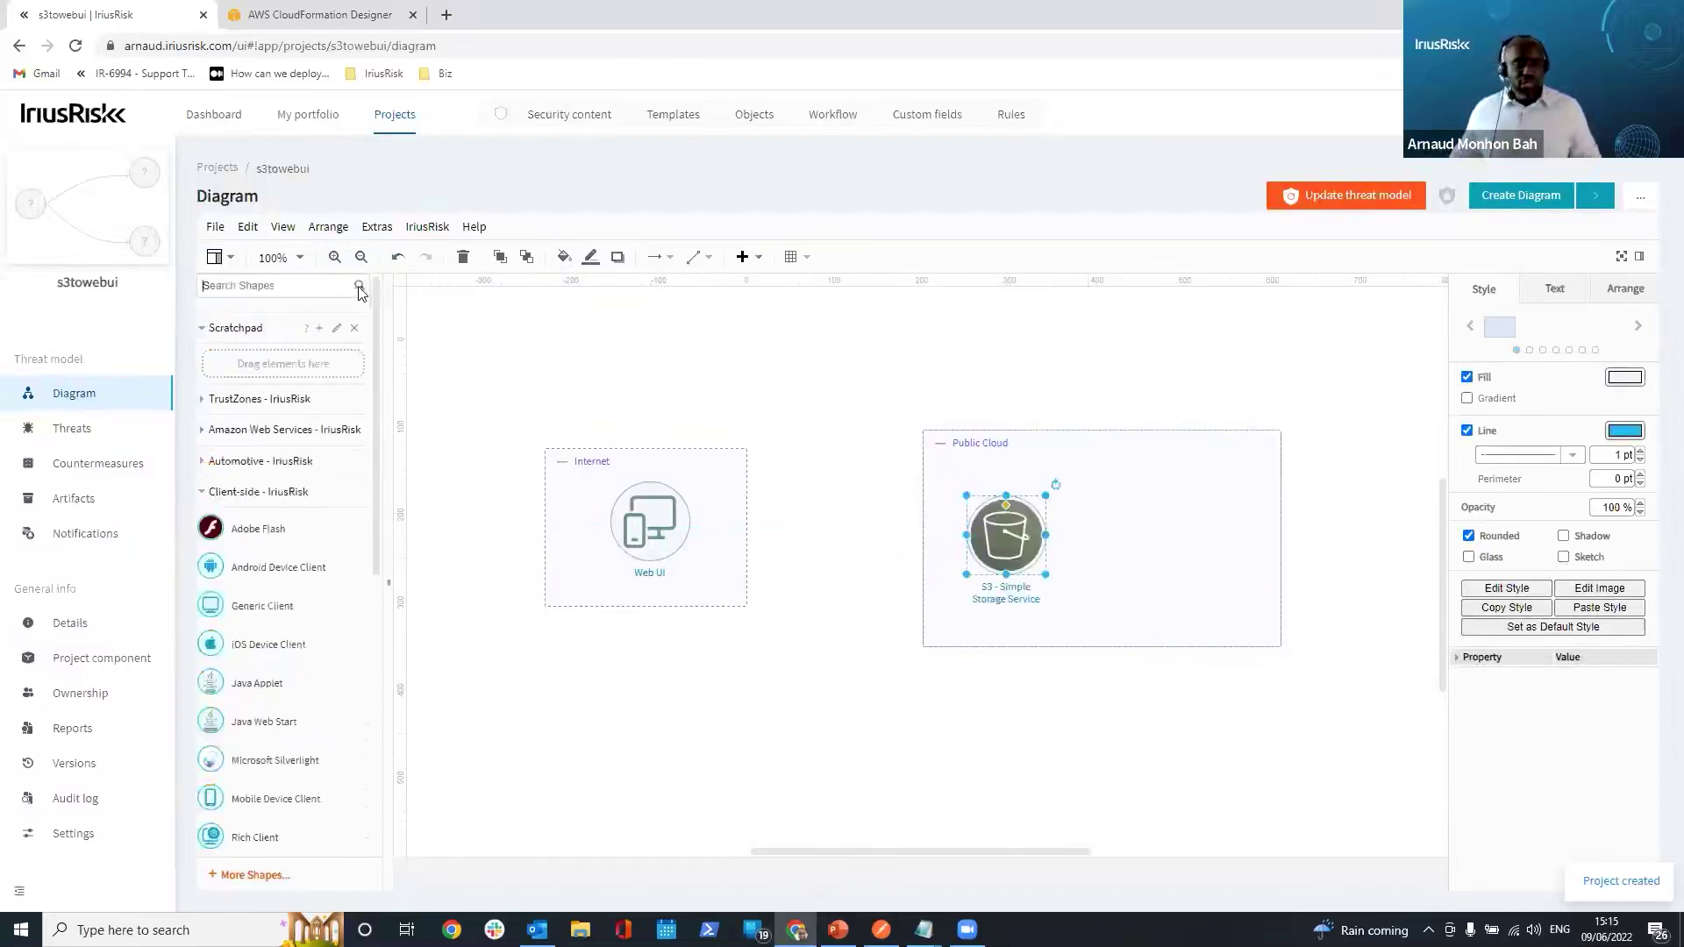
{"action": "type", "text": "rds"}
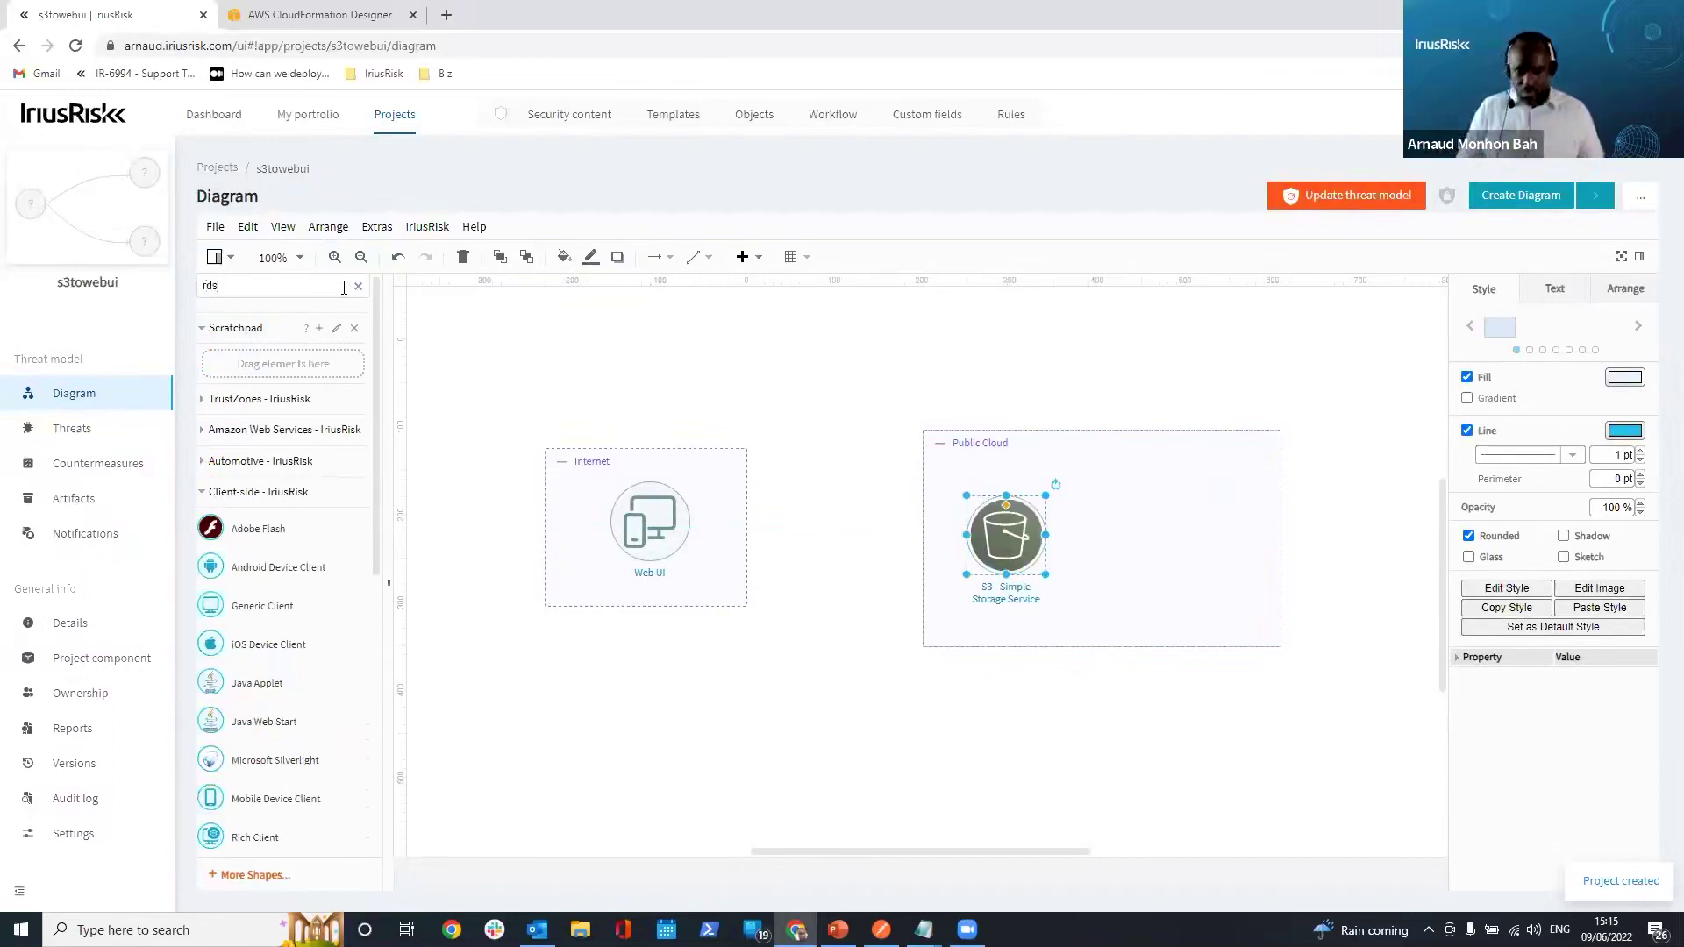
{"action": "key", "text": "Return"}
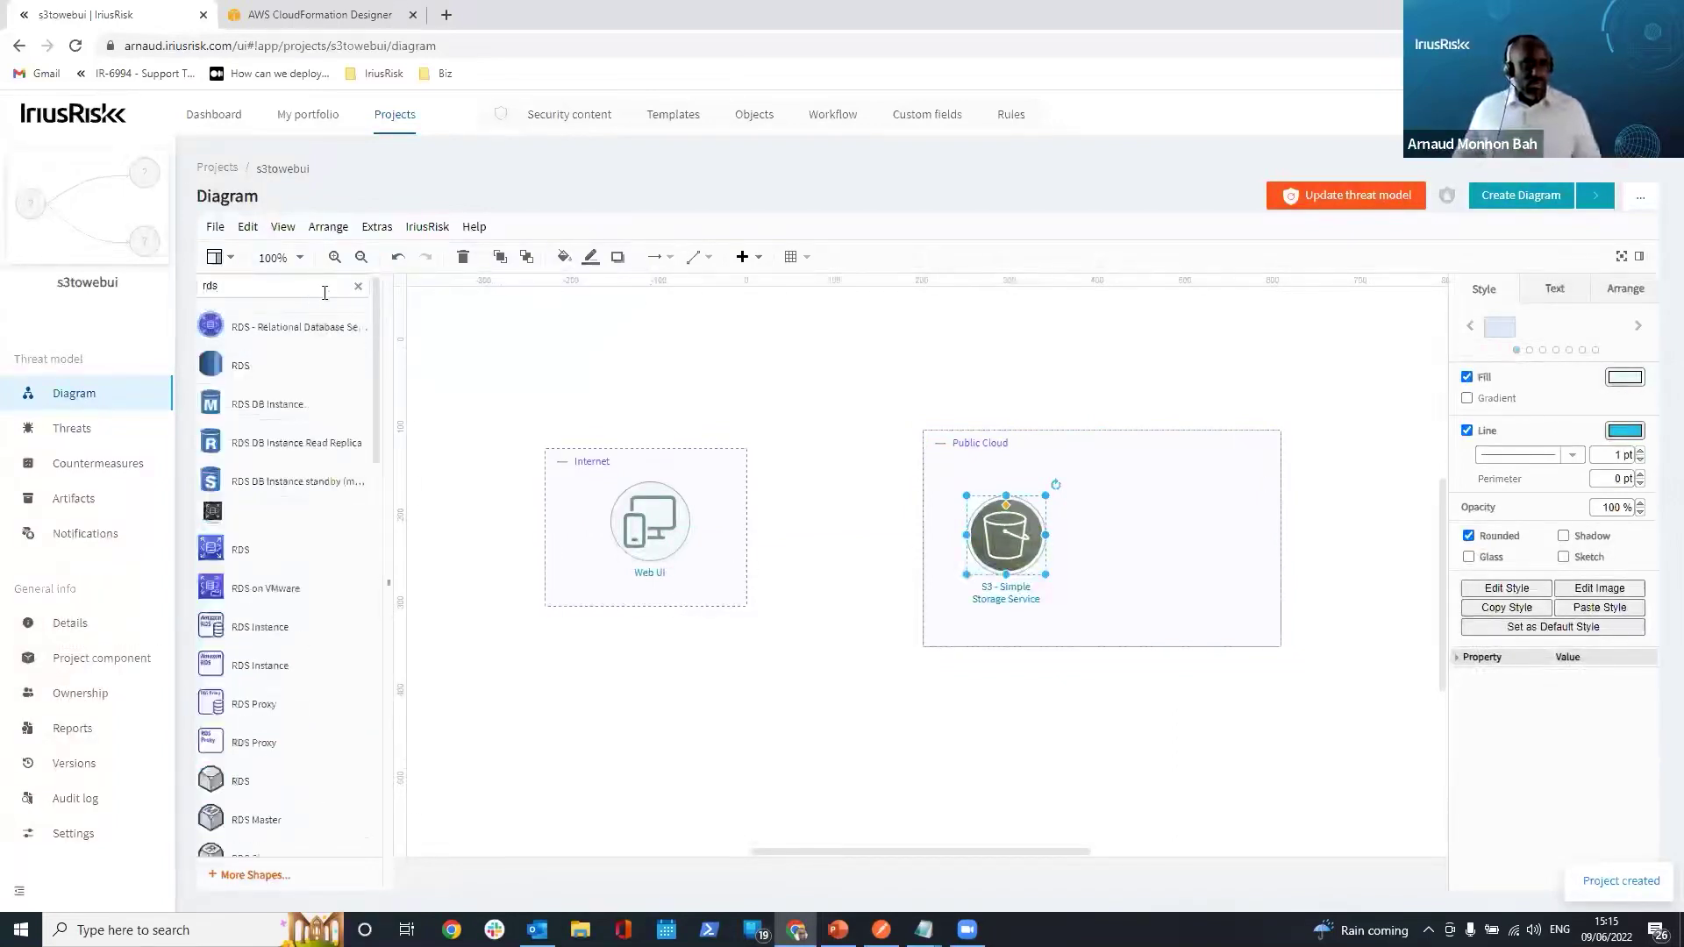
{"action": "left_click_drag", "start_coordinate": [305, 325], "coordinate": [1190, 488]}
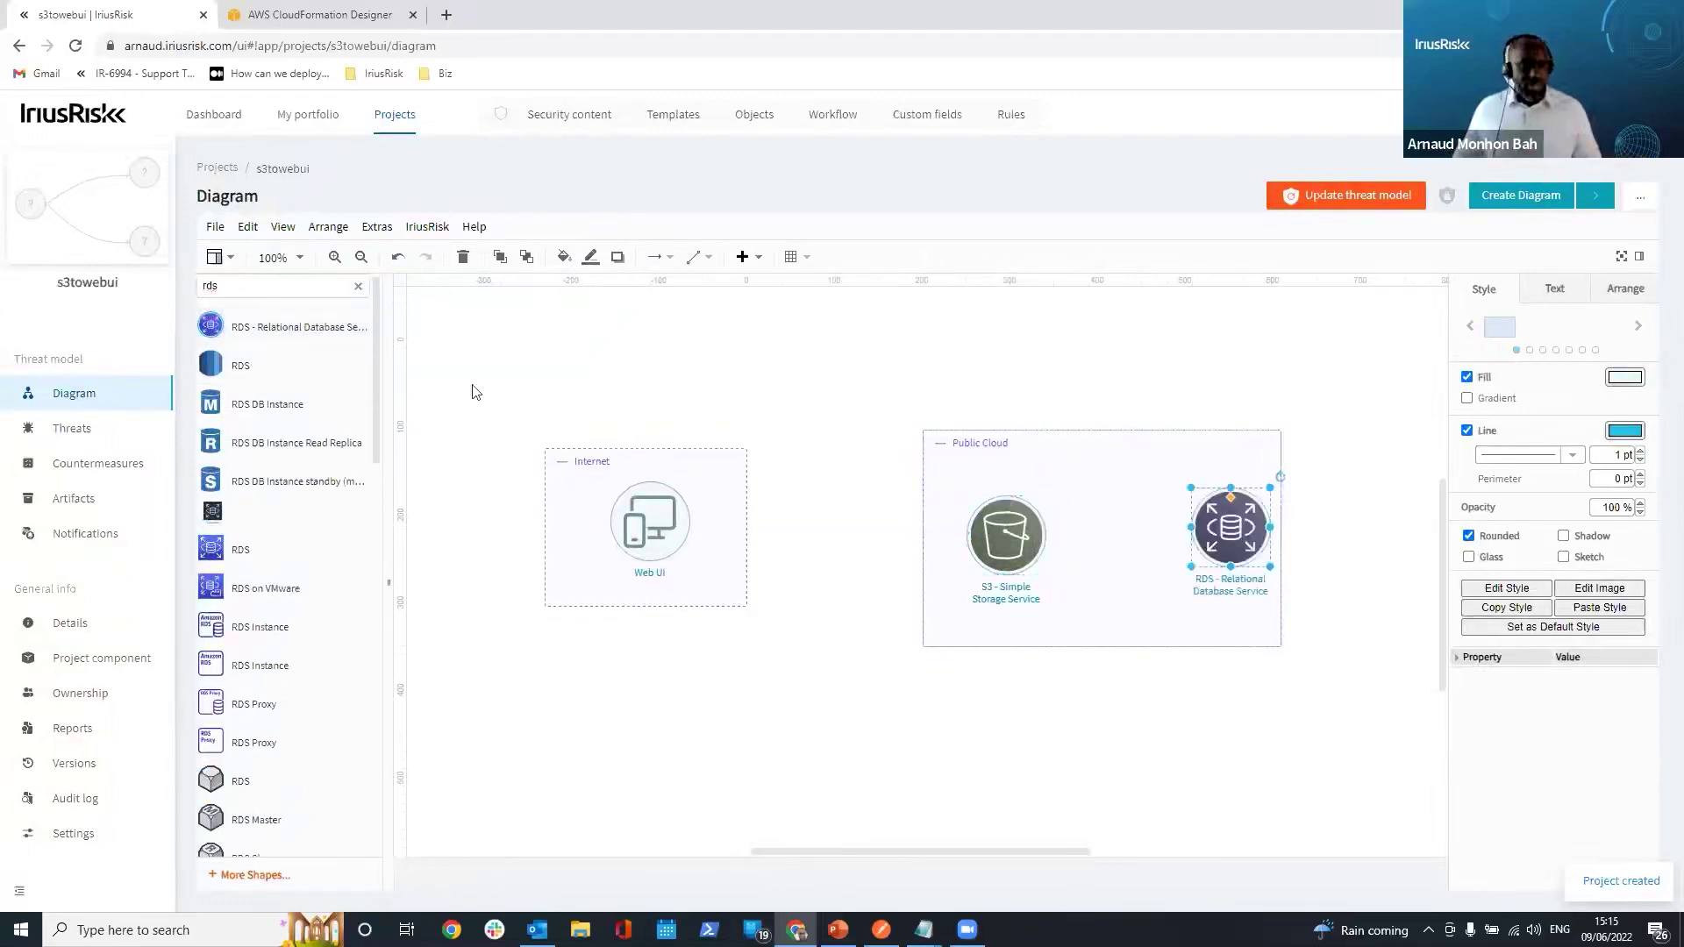
Search the shapes for Lambda and place a Lambda Function component between S3 and RDS, adjusting the spacing
{"action": "left_click", "coordinate": [358, 286]}
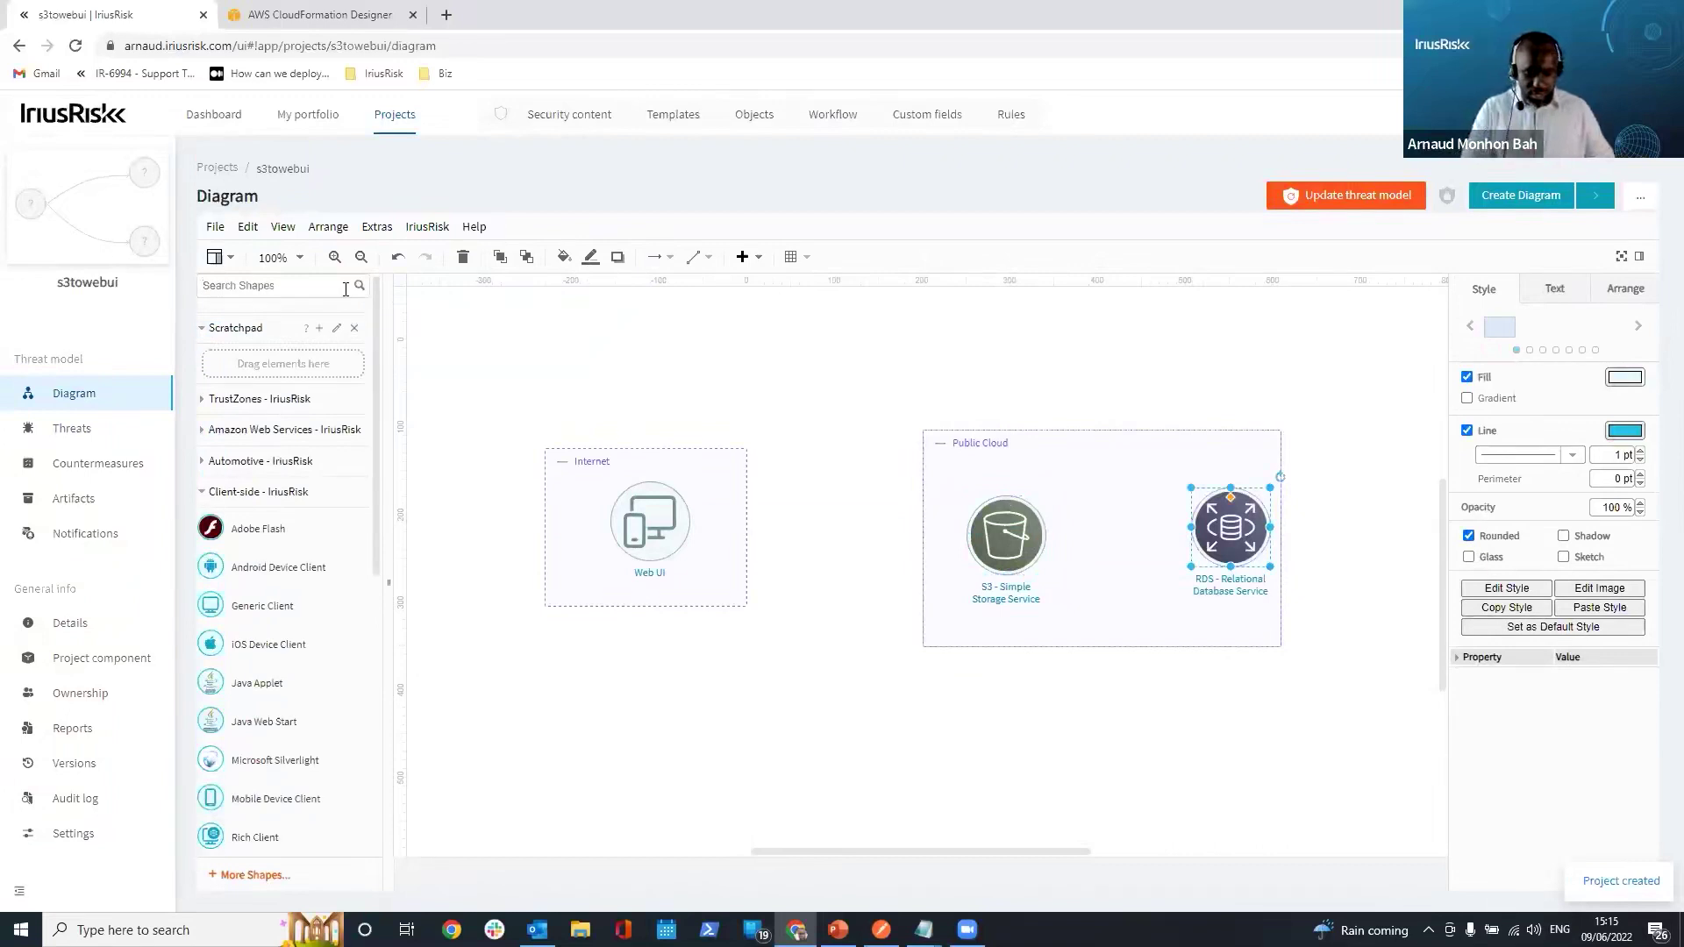
{"action": "type", "text": "4"}
{"action": "type", "text": "amba"}
{"action": "key", "text": "BackSpace"}
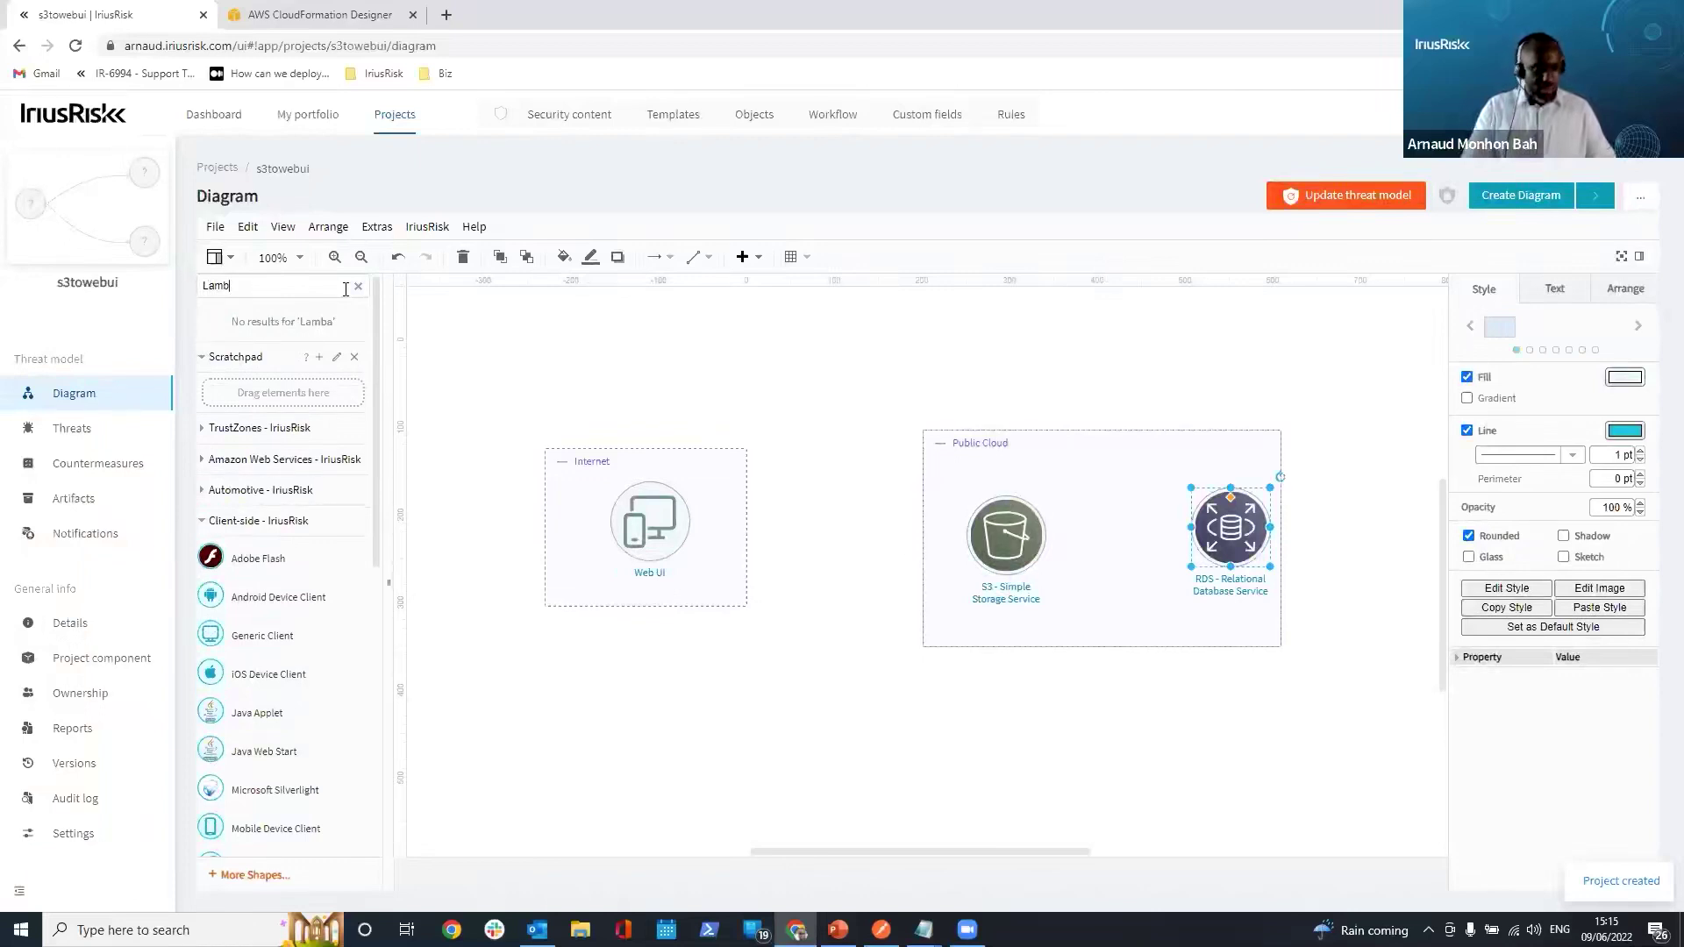
{"action": "left_click_drag", "start_coordinate": [293, 330], "coordinate": [1013, 521]}
{"action": "left_click_drag", "start_coordinate": [1123, 540], "coordinate": [1113, 529]}
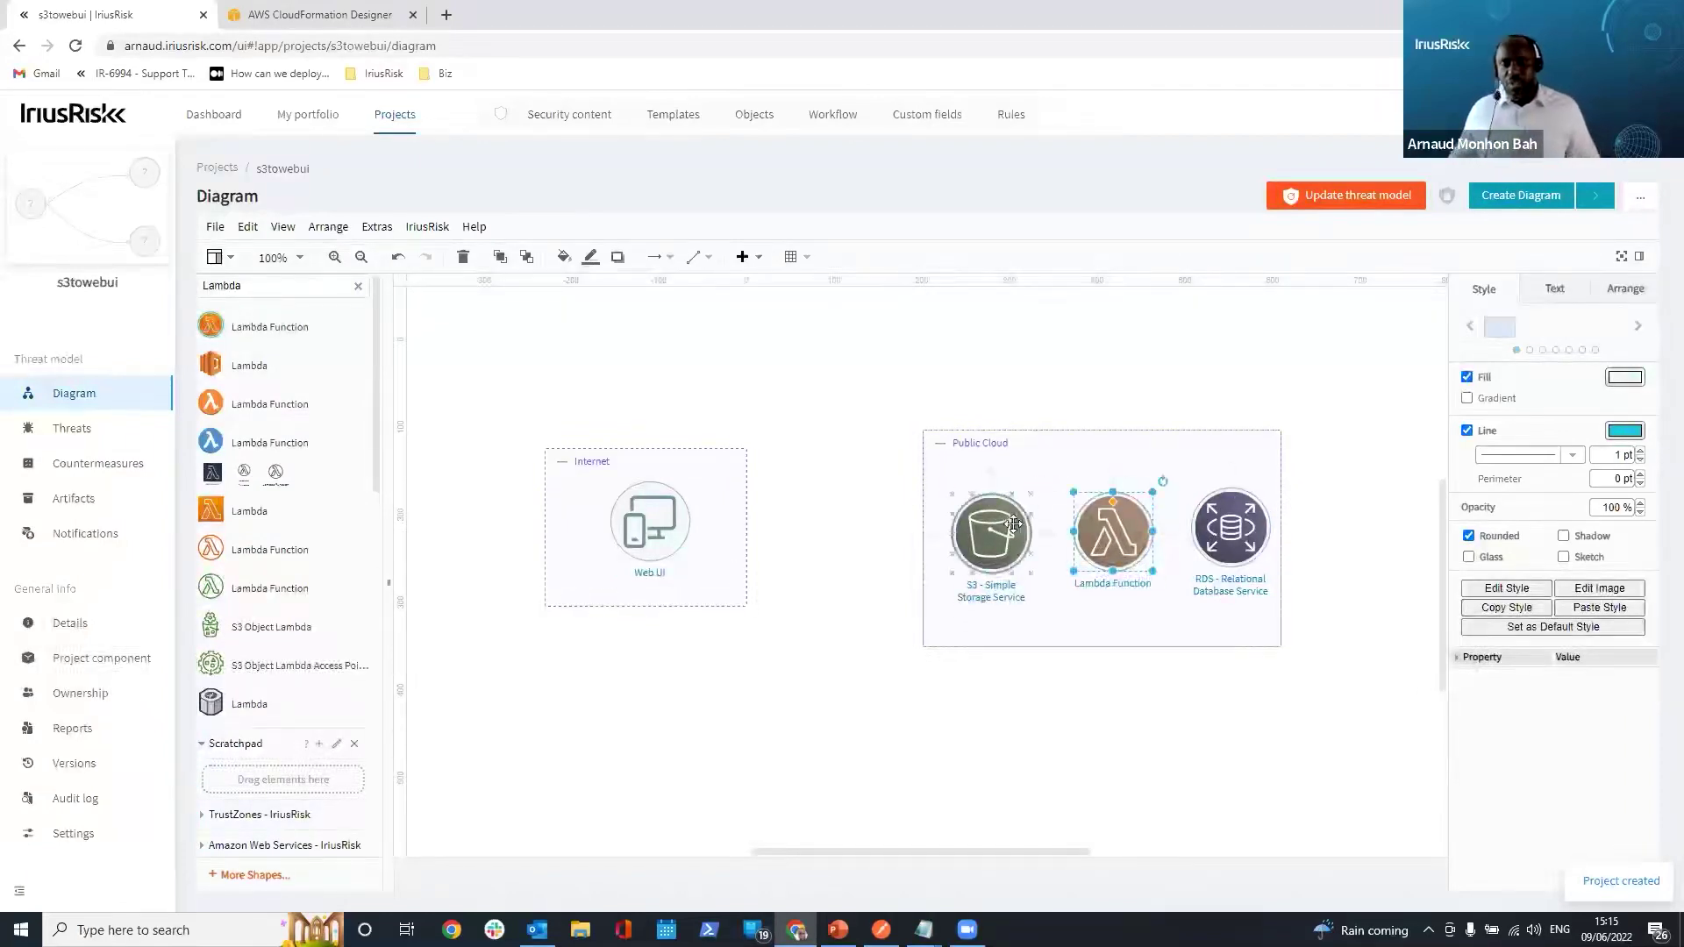
Connect Web UI to S3, S3 to Lambda Function and Lambda Function to RDS, tagging the Web UI to S3 data flow as https
{"action": "left_click_drag", "start_coordinate": [709, 523], "coordinate": [1215, 530]}
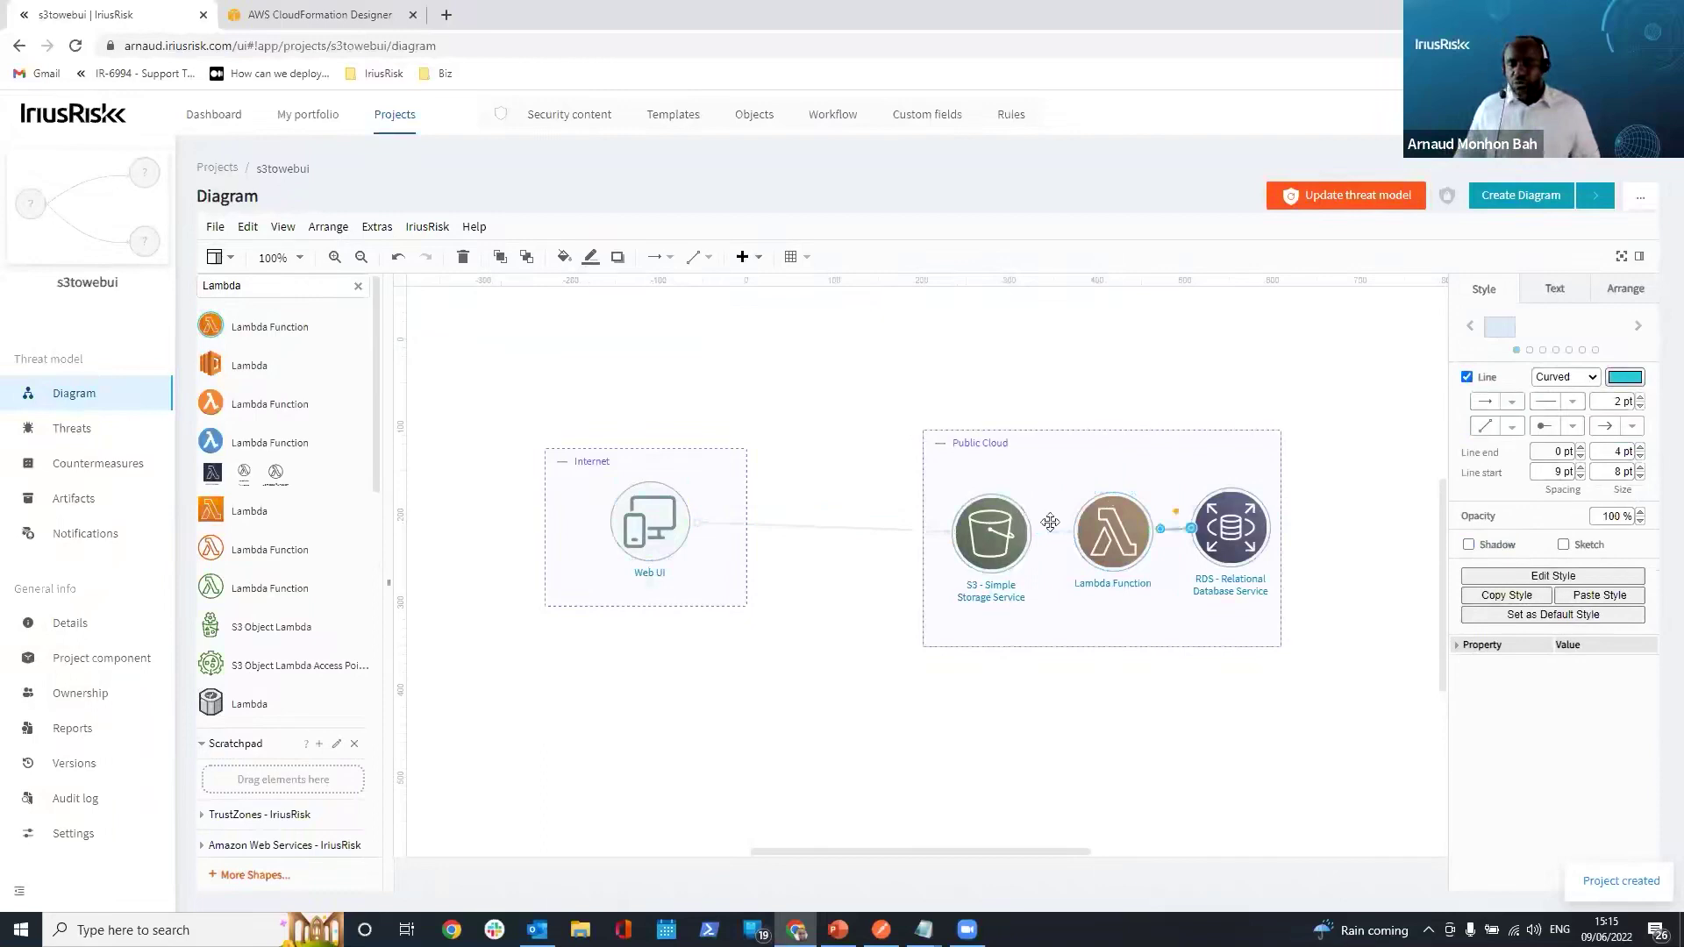
{"action": "right_click", "coordinate": [871, 530]}
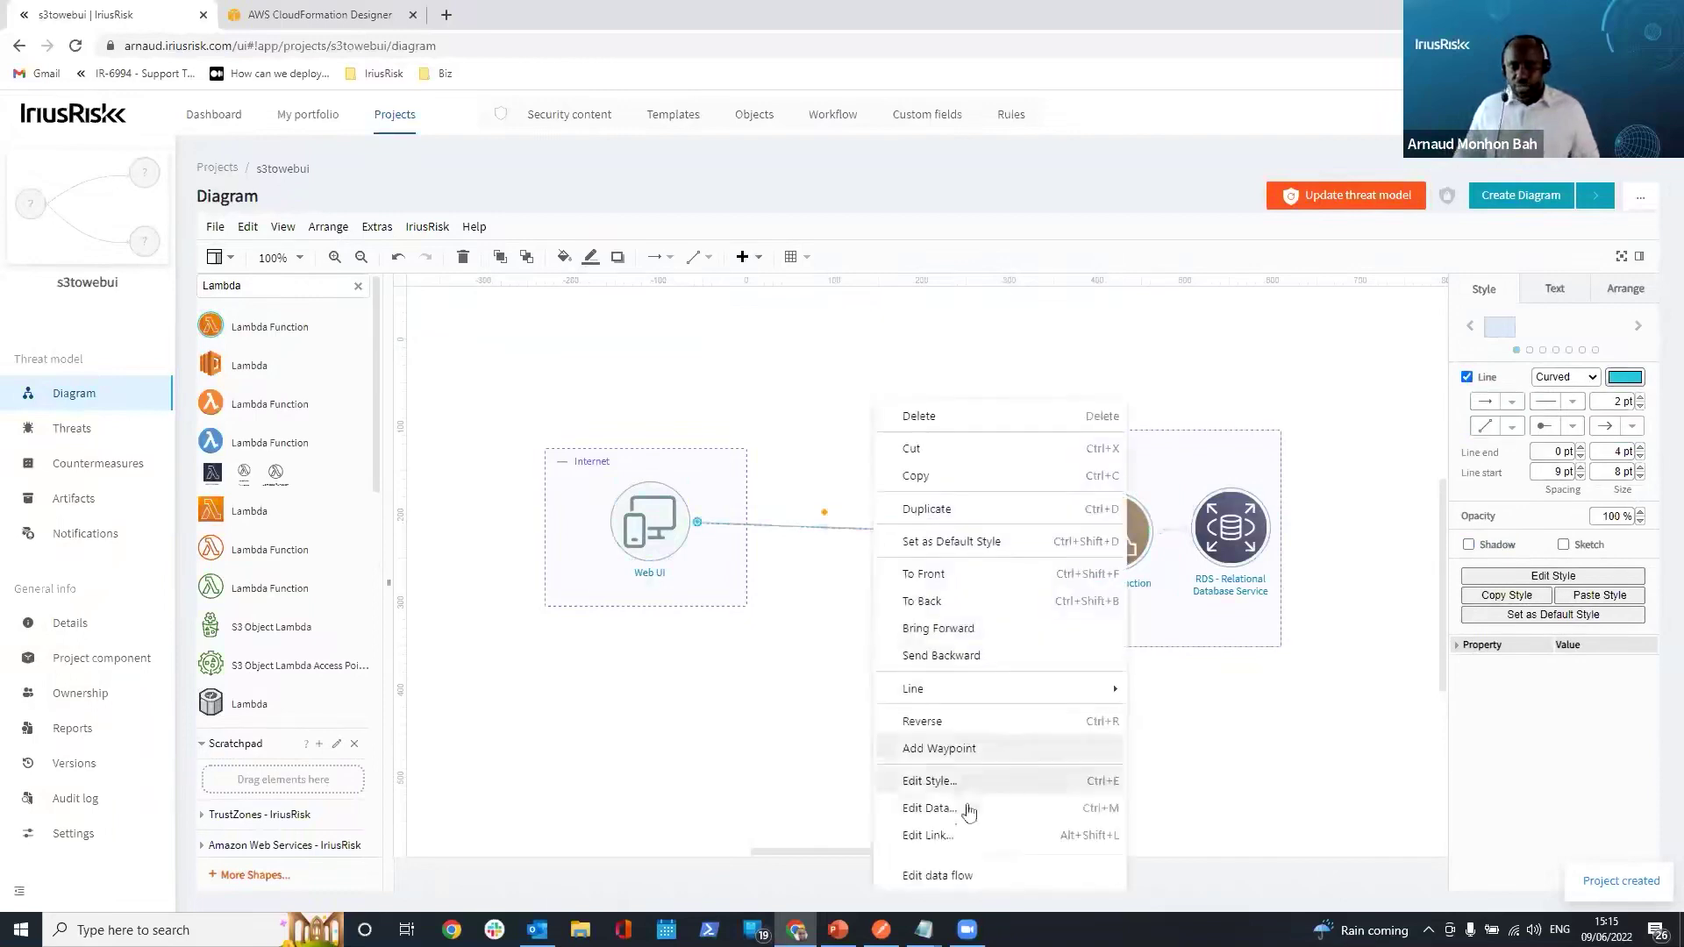
{"action": "left_click", "coordinate": [949, 877]}
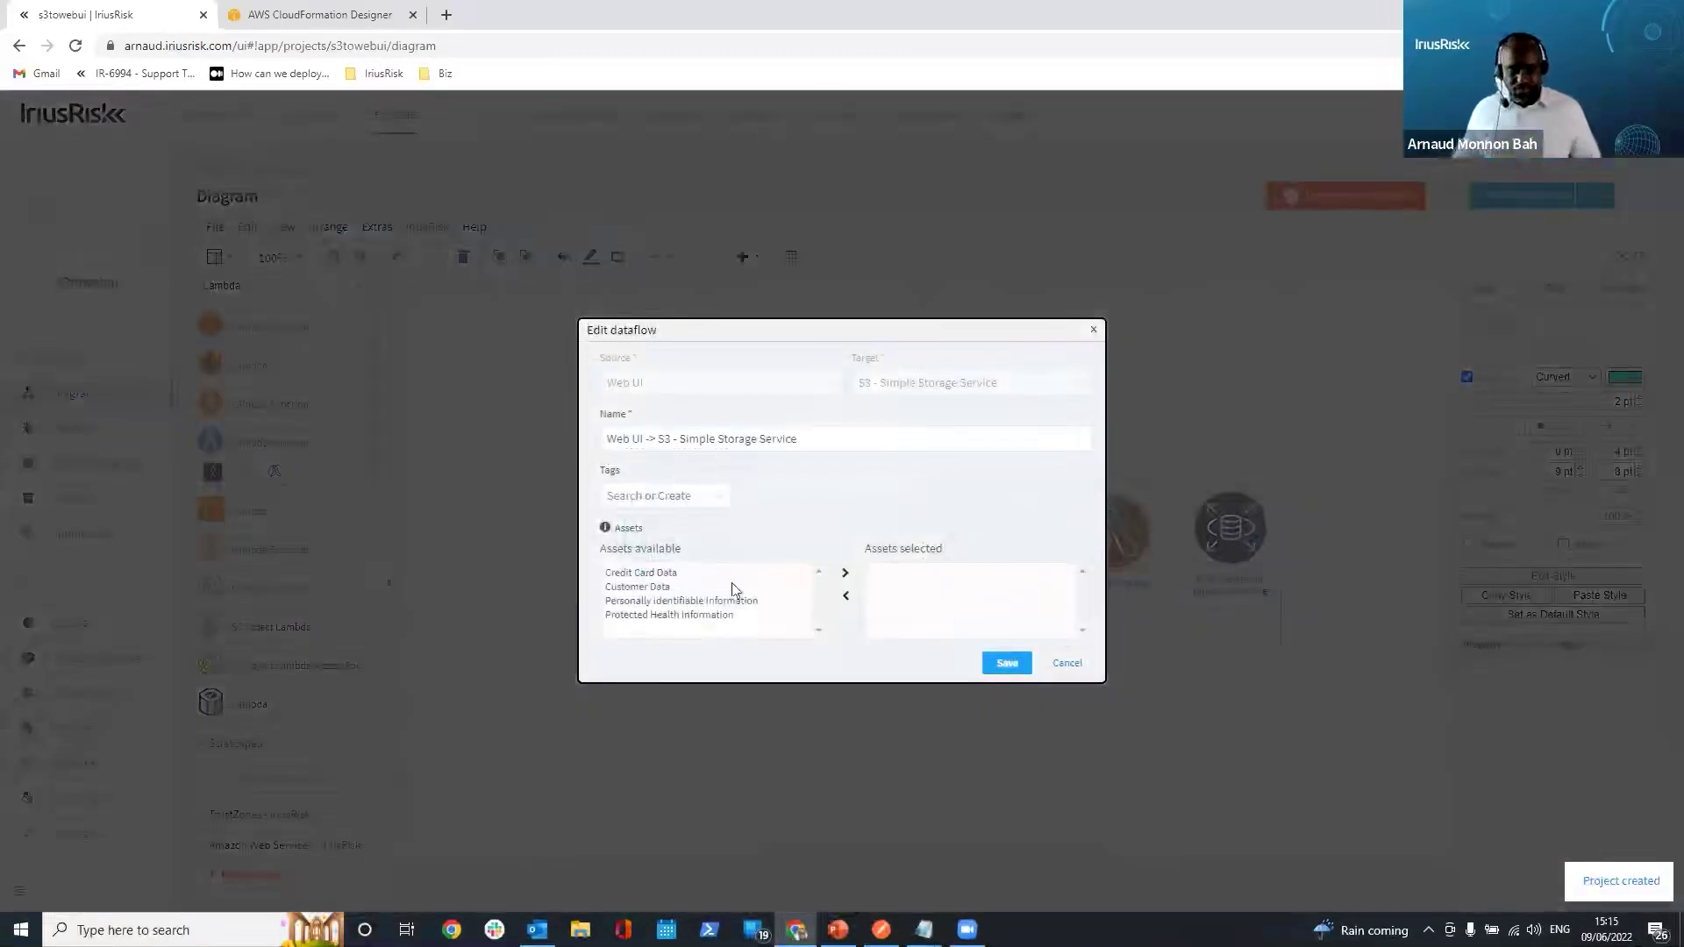
{"action": "left_click", "coordinate": [718, 500]}
{"action": "type", "text": "ht"}
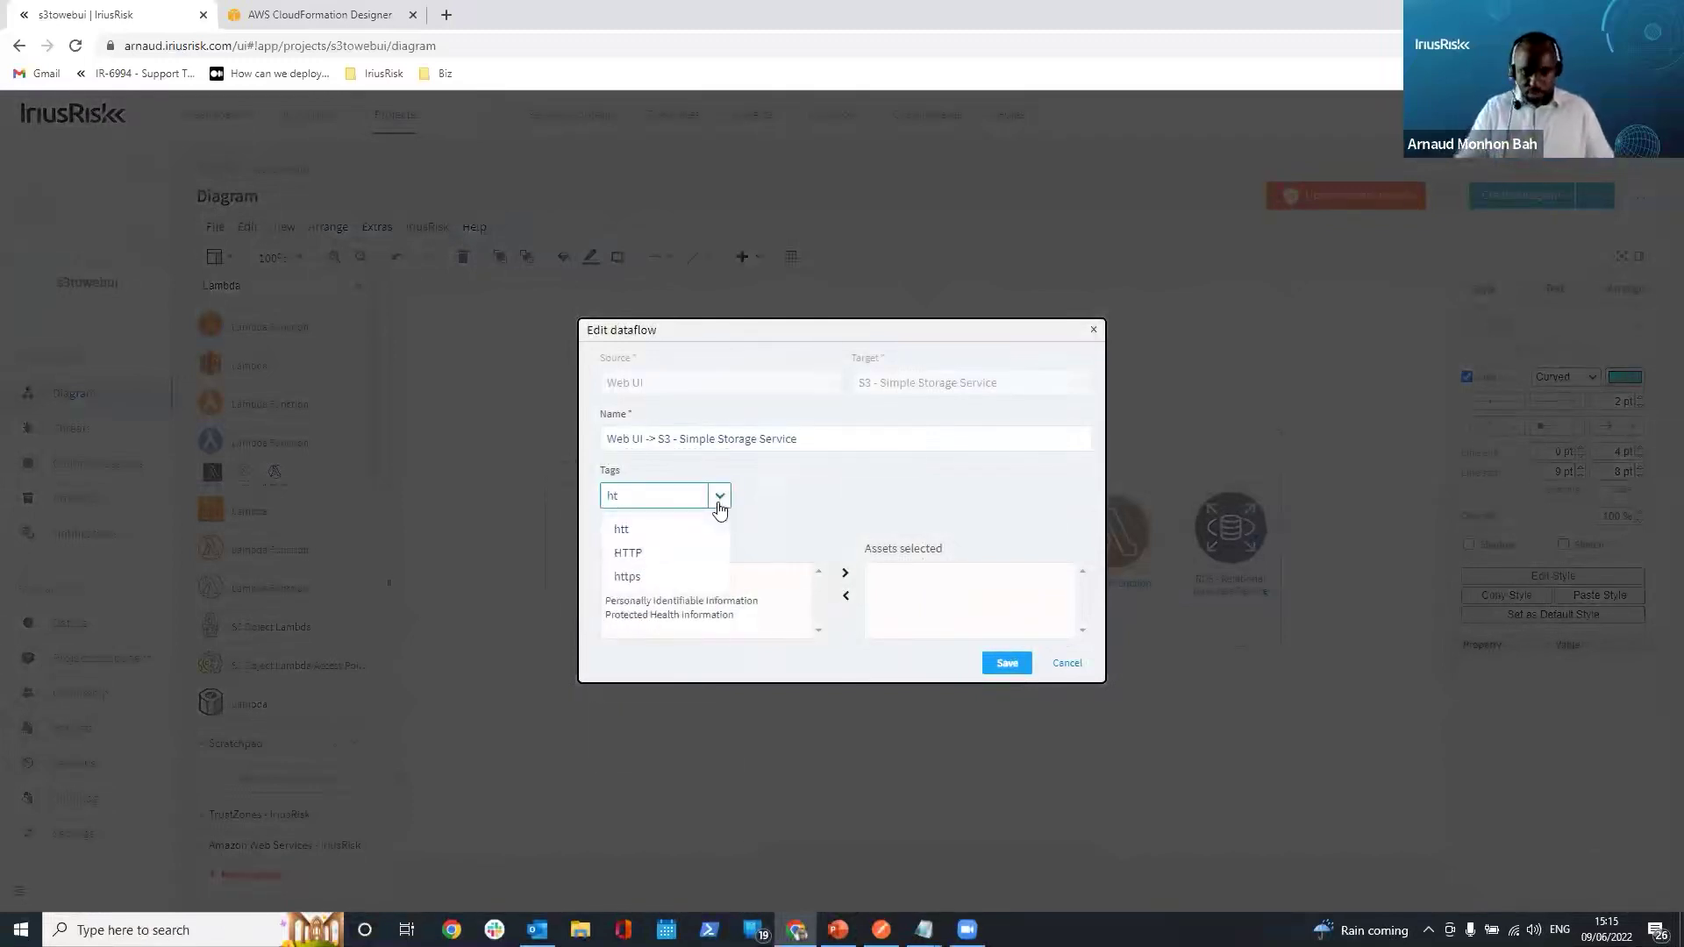
{"action": "left_click", "coordinate": [654, 575]}
{"action": "left_click", "coordinate": [1014, 665]}
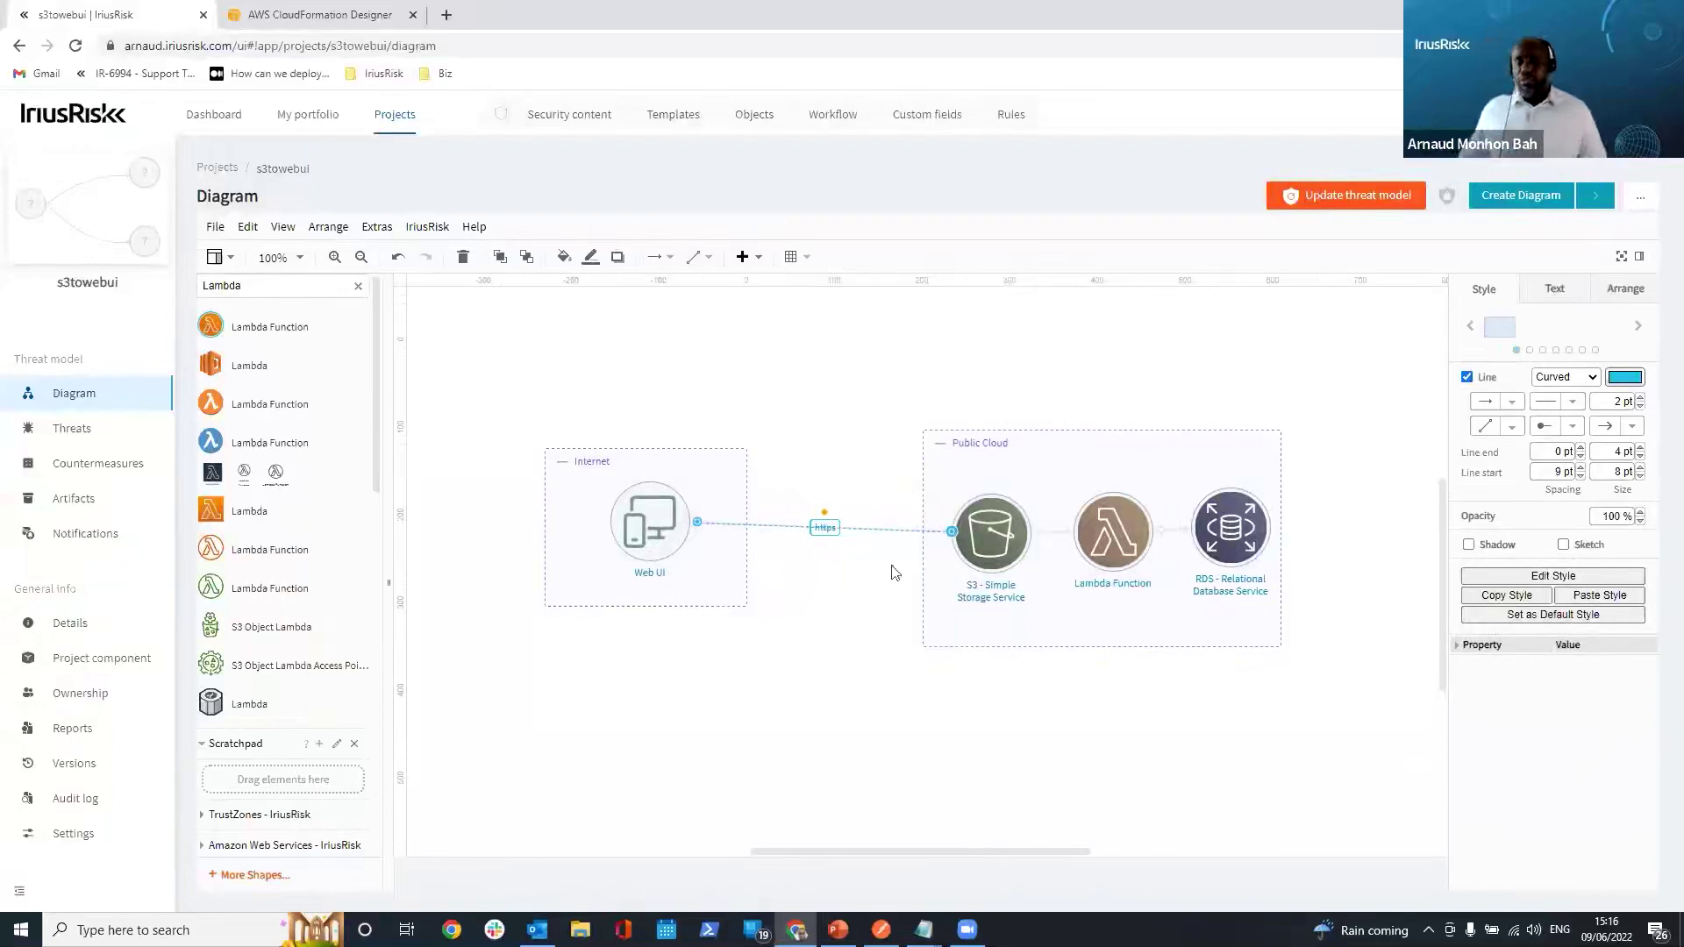
Update the threat model and expand the Web UI component's threats in the project's threat list
{"action": "left_click", "coordinate": [1329, 206]}
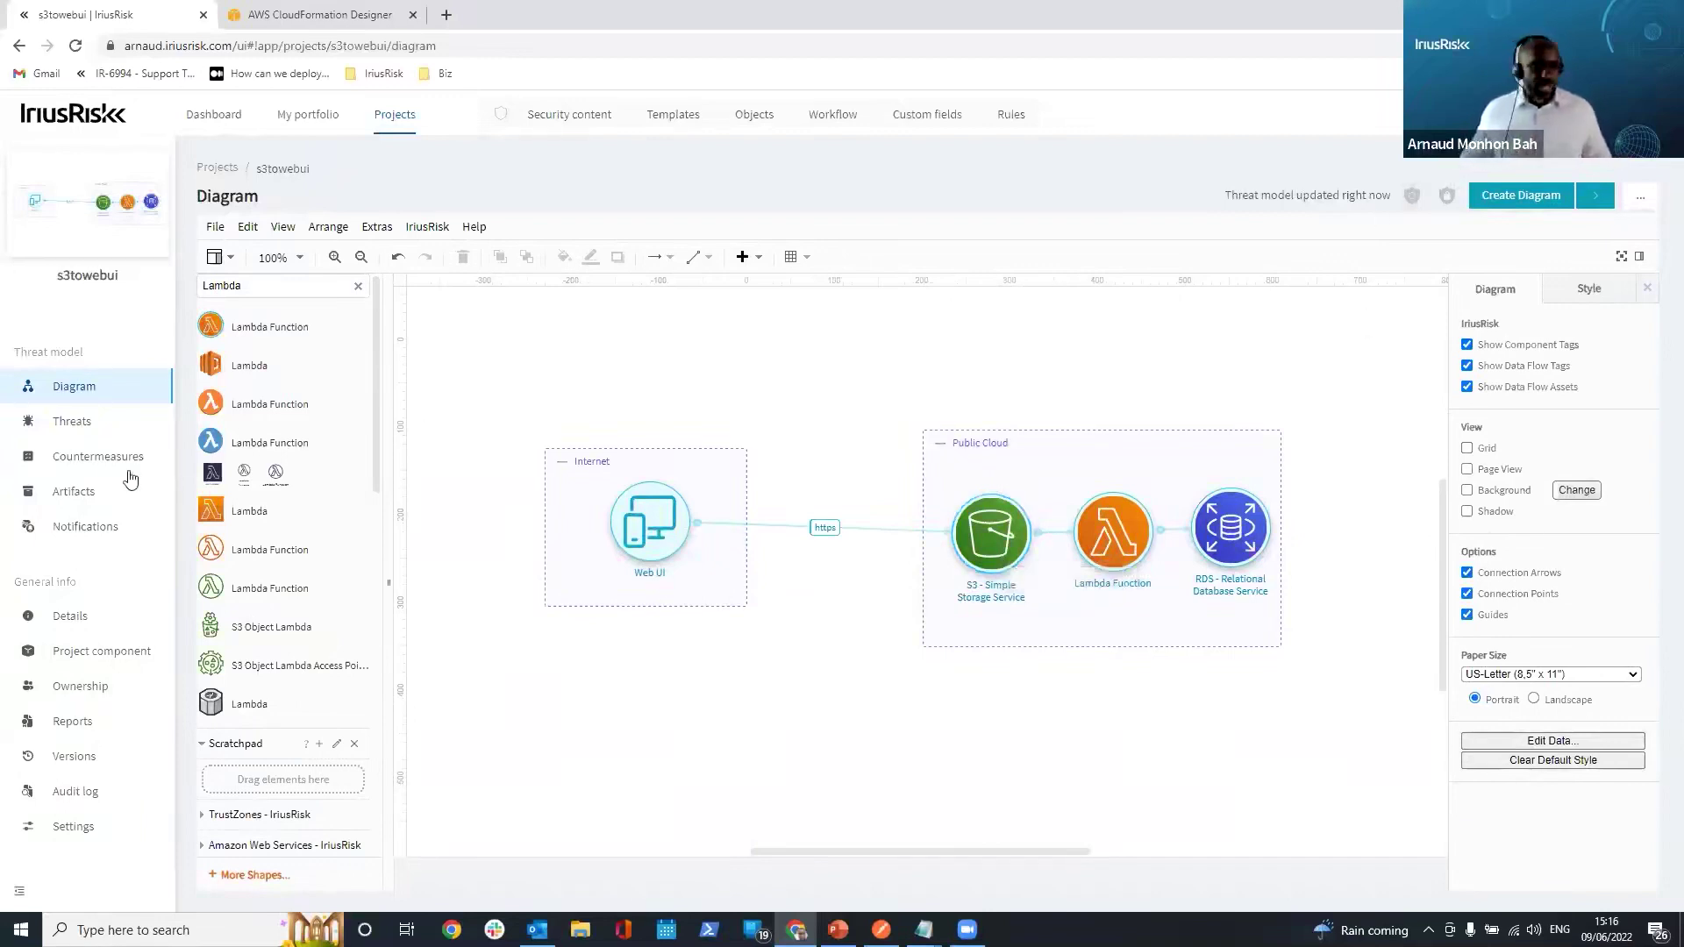
{"action": "left_click", "coordinate": [103, 425]}
{"action": "left_click", "coordinate": [72, 421]}
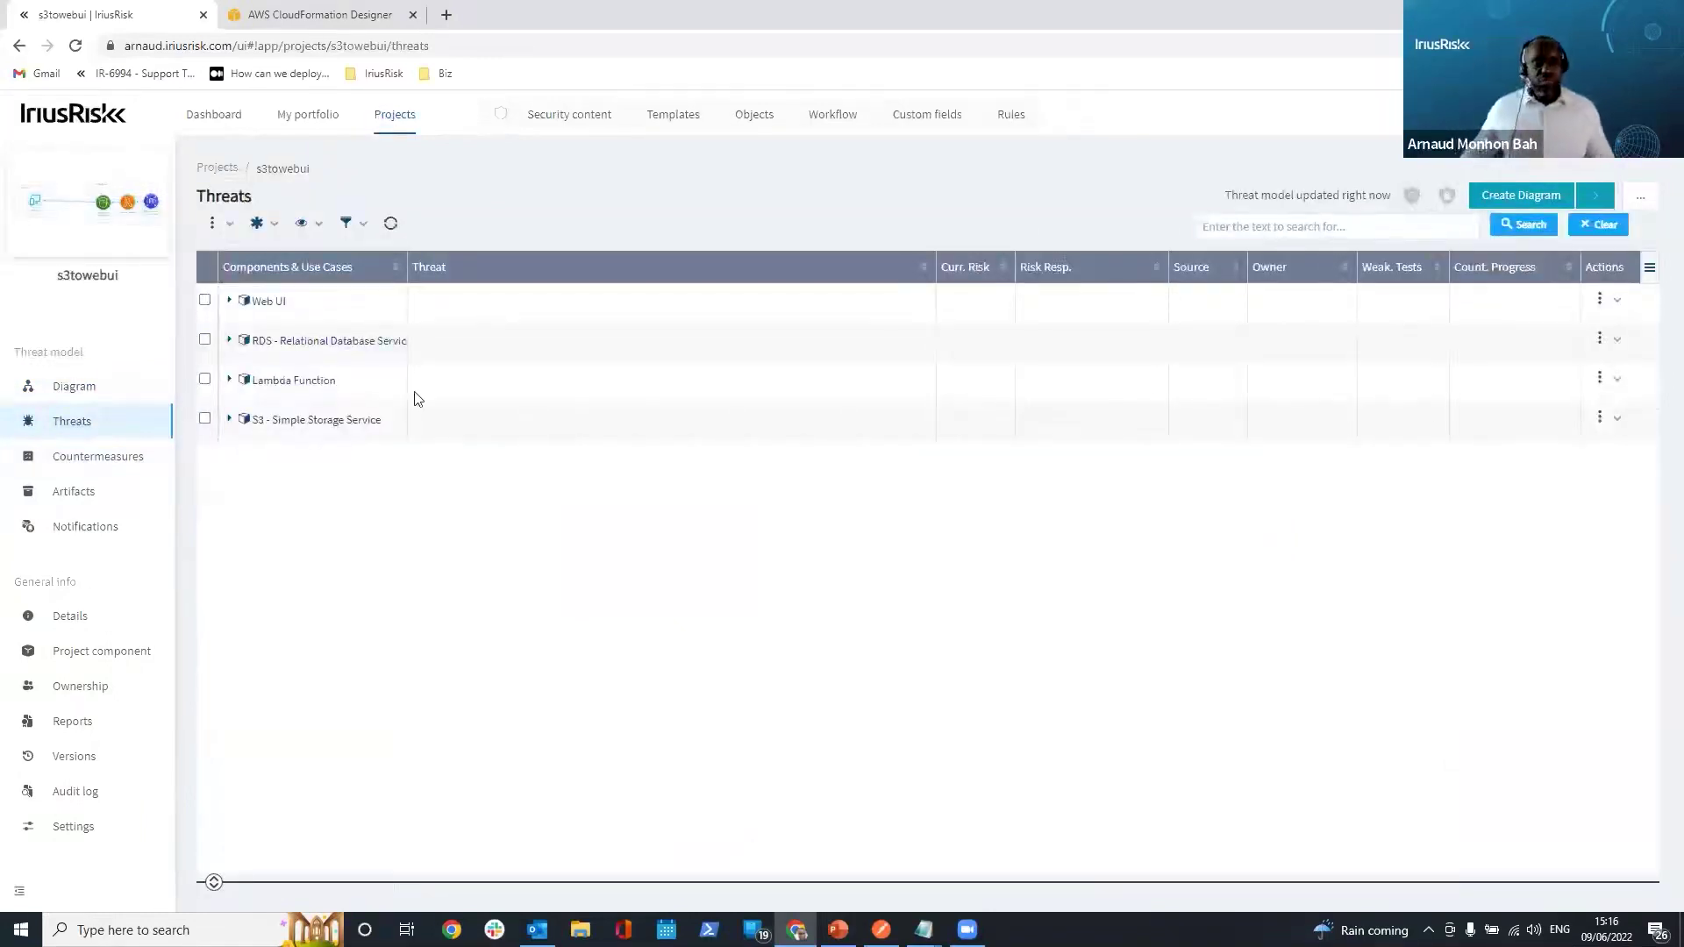
{"action": "left_click", "coordinate": [231, 301]}
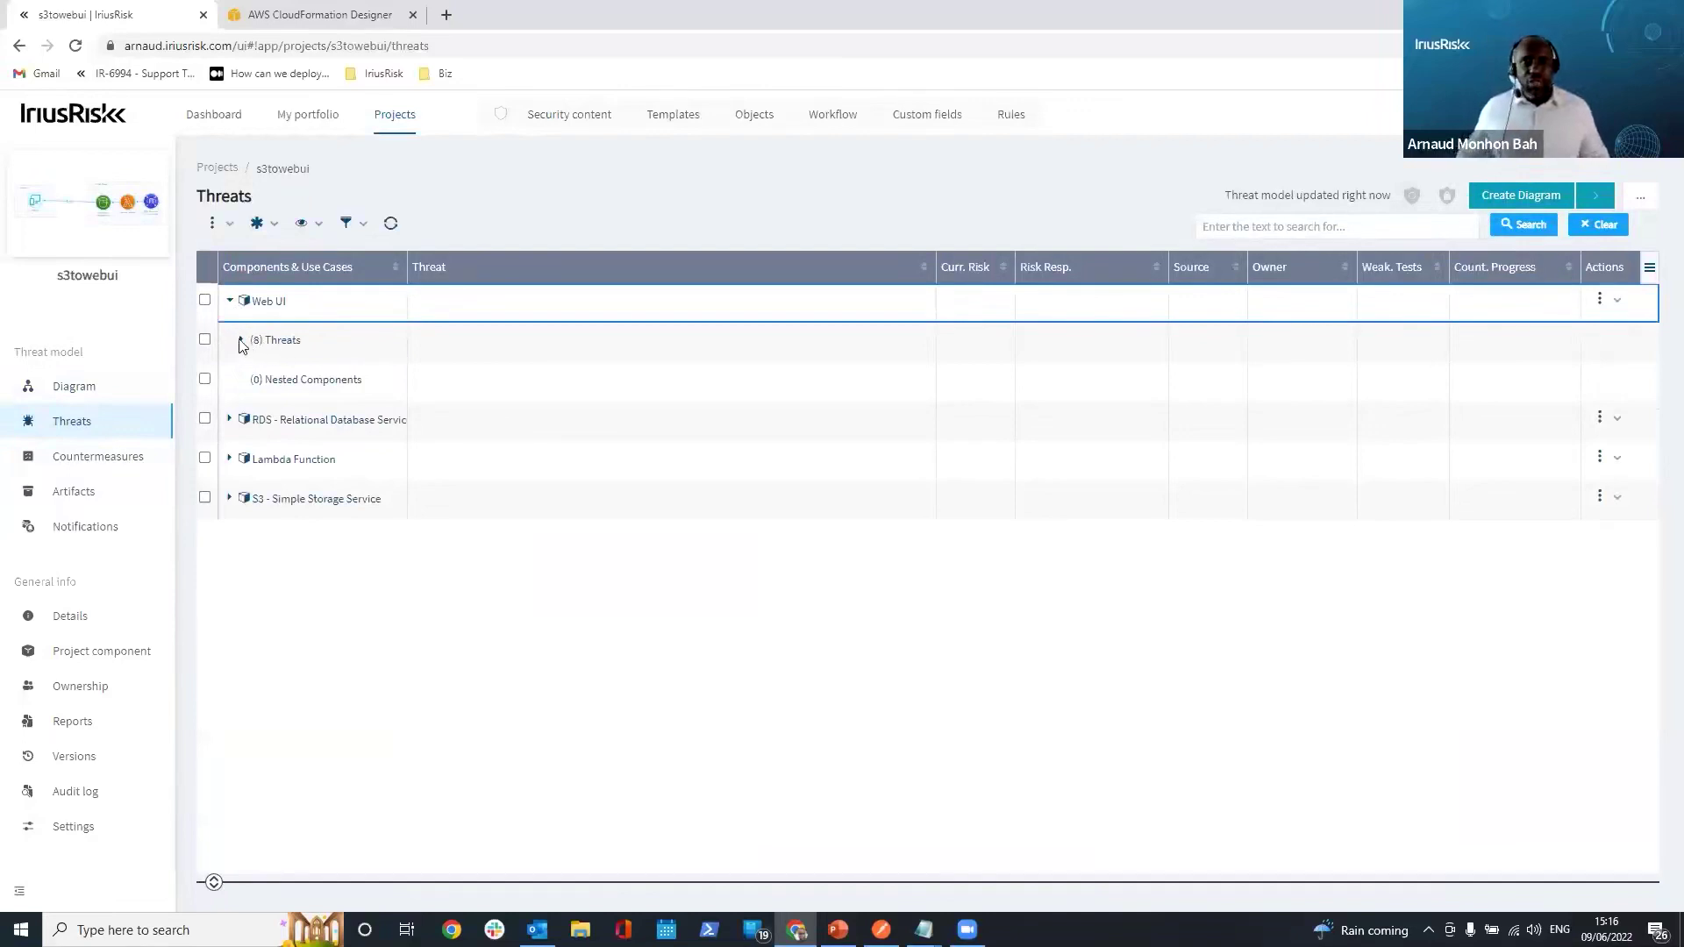
{"action": "left_click", "coordinate": [242, 341]}
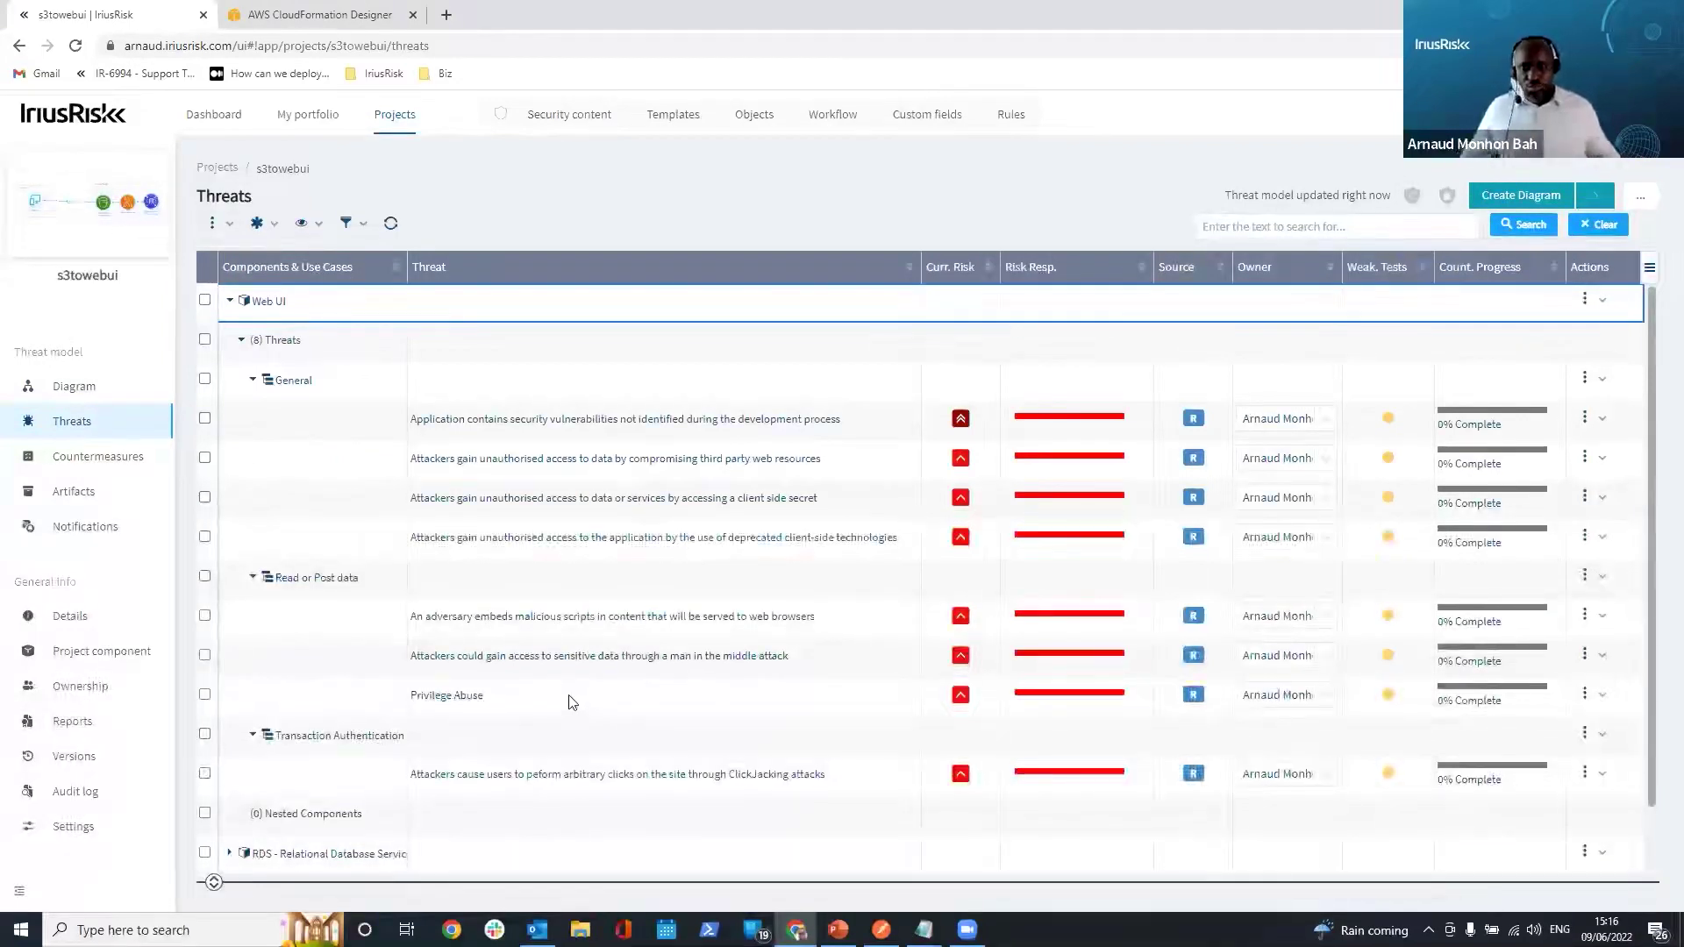
Collapse the Web UI threats and expand the S3 - Simple Storage Service component down to its individual threats
{"action": "mouse_move", "coordinate": [582, 775]}
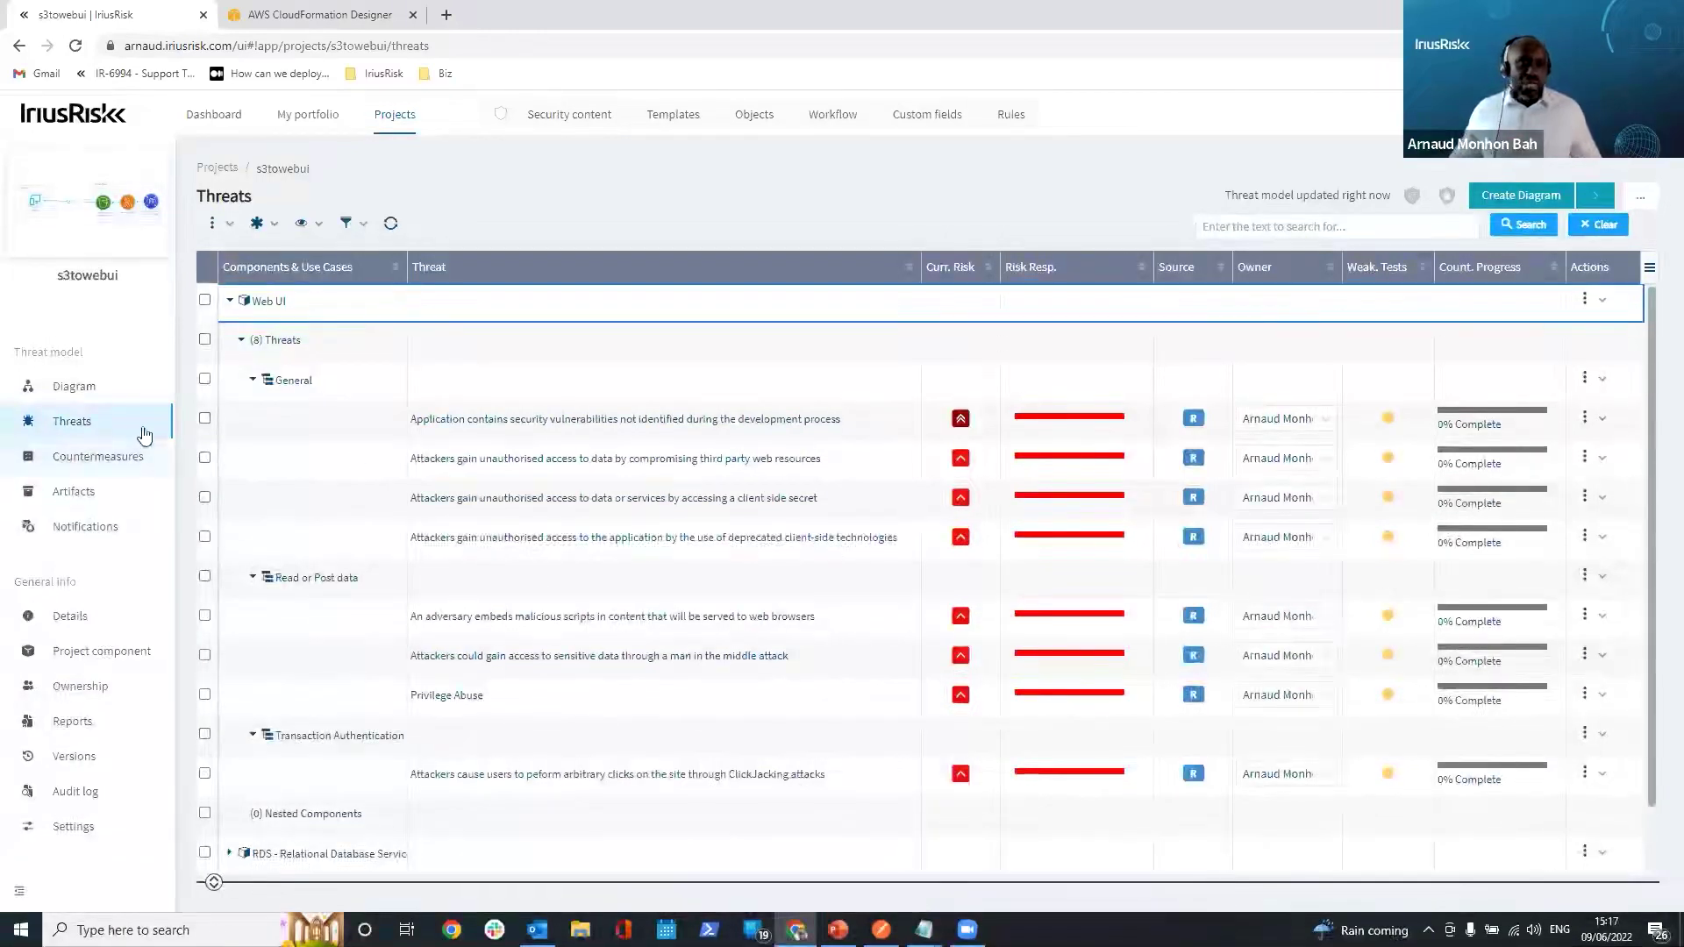
{"action": "left_click", "coordinate": [84, 409]}
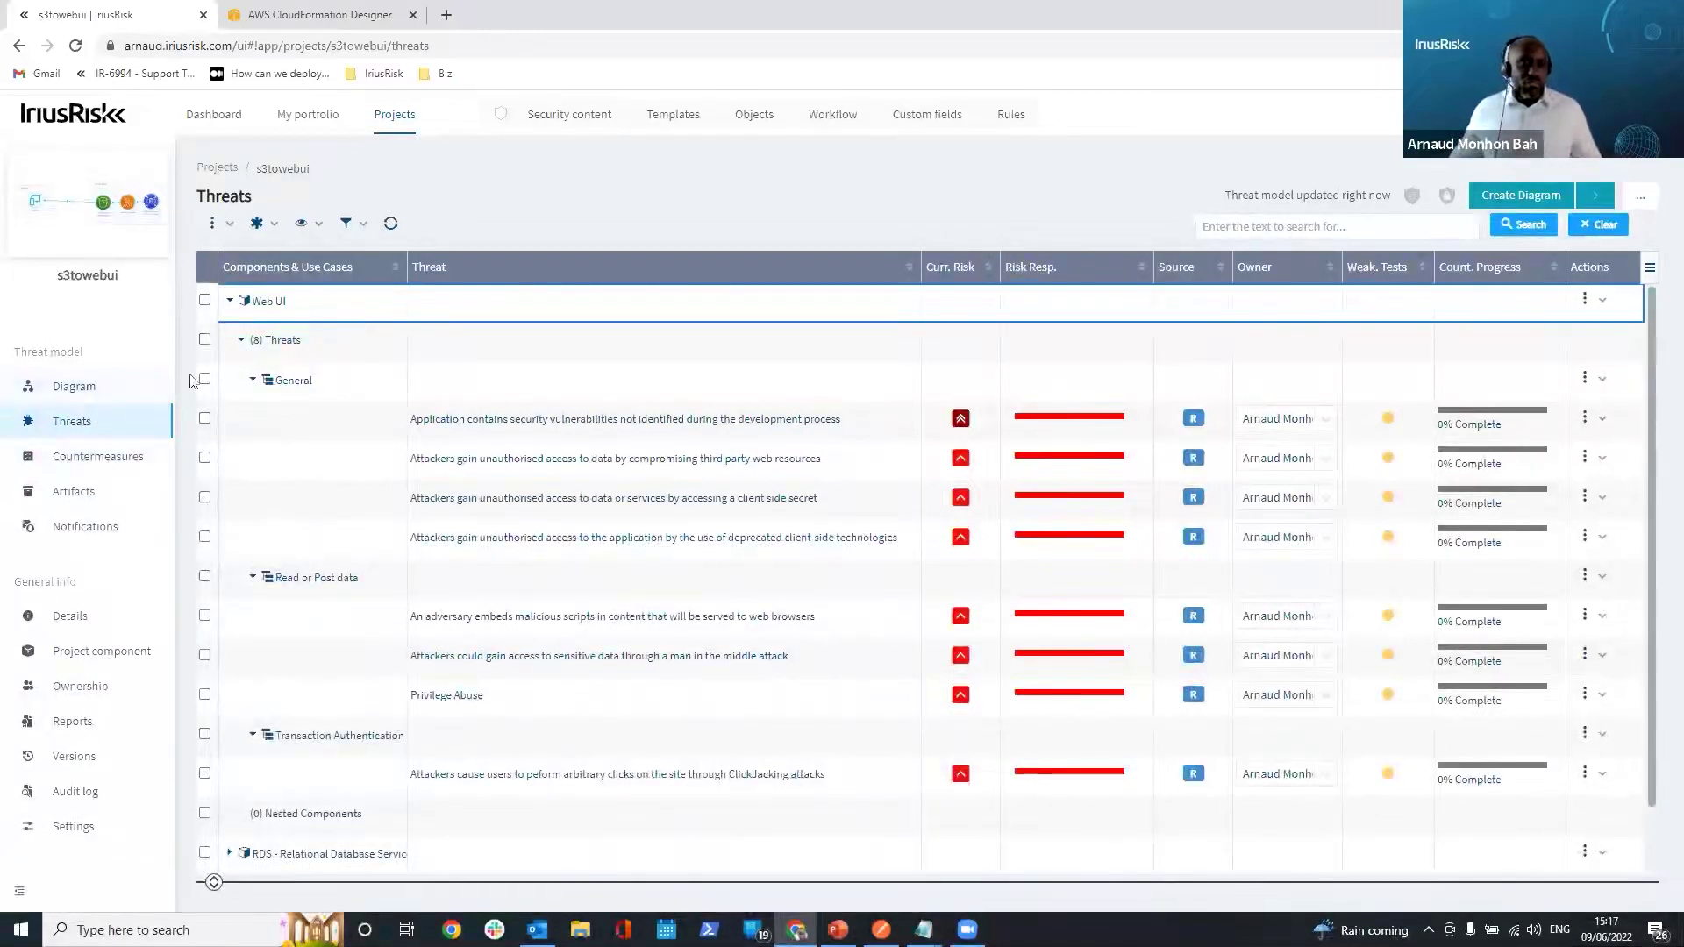
{"action": "left_click", "coordinate": [228, 301]}
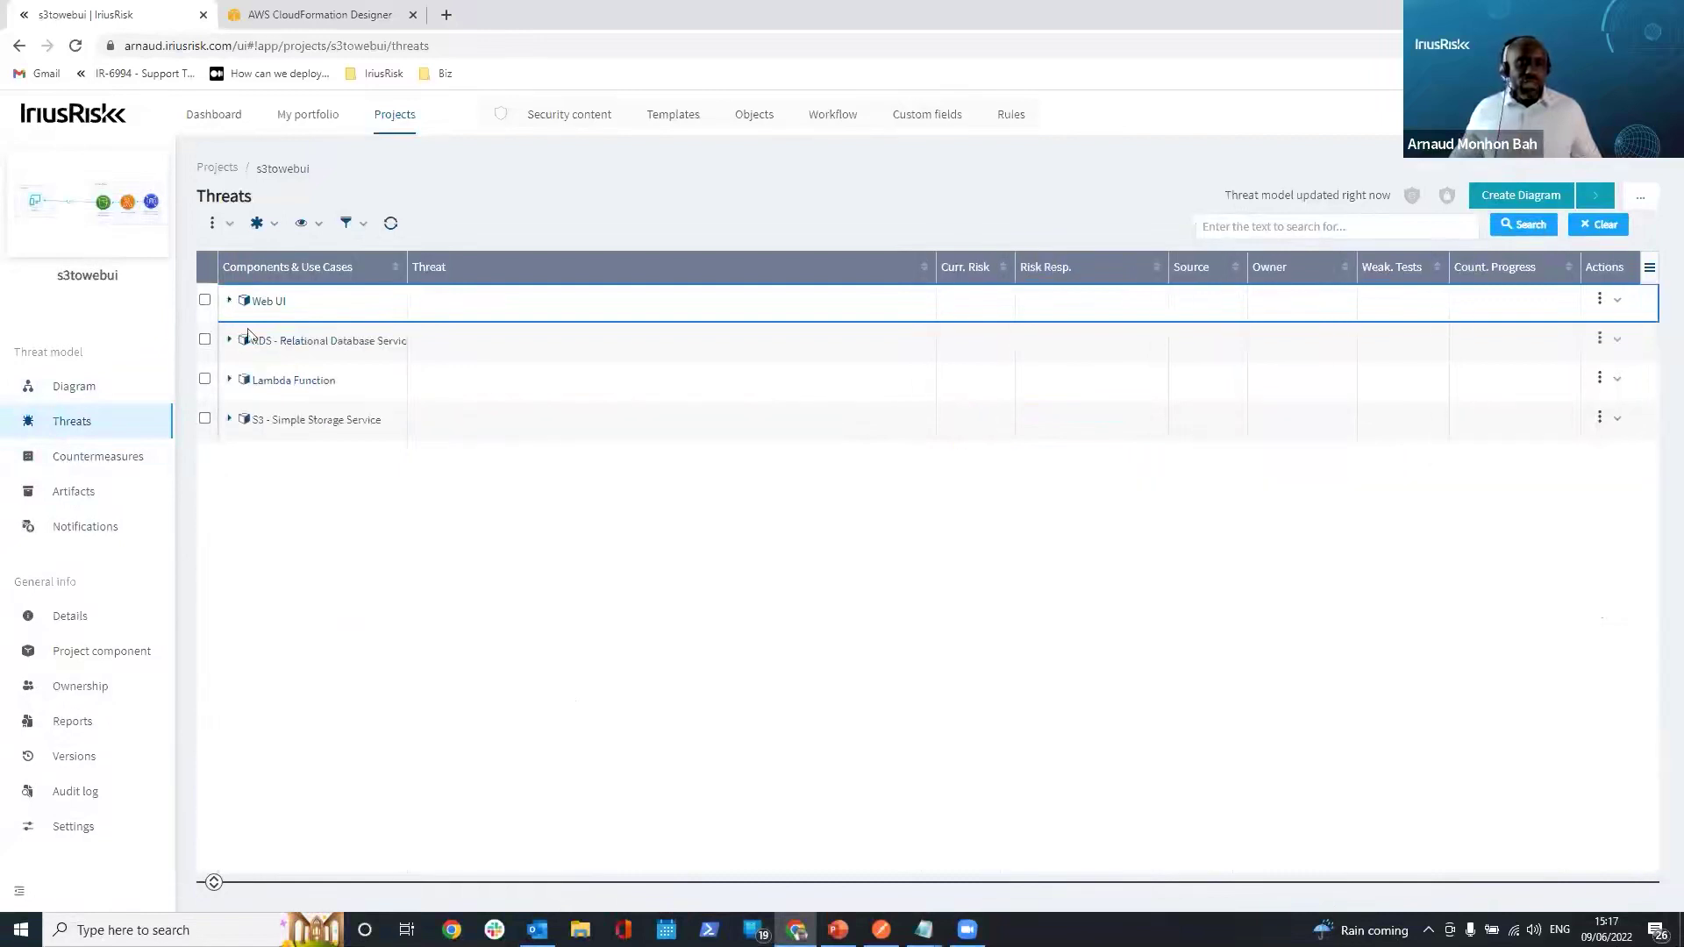
{"action": "left_click", "coordinate": [228, 421]}
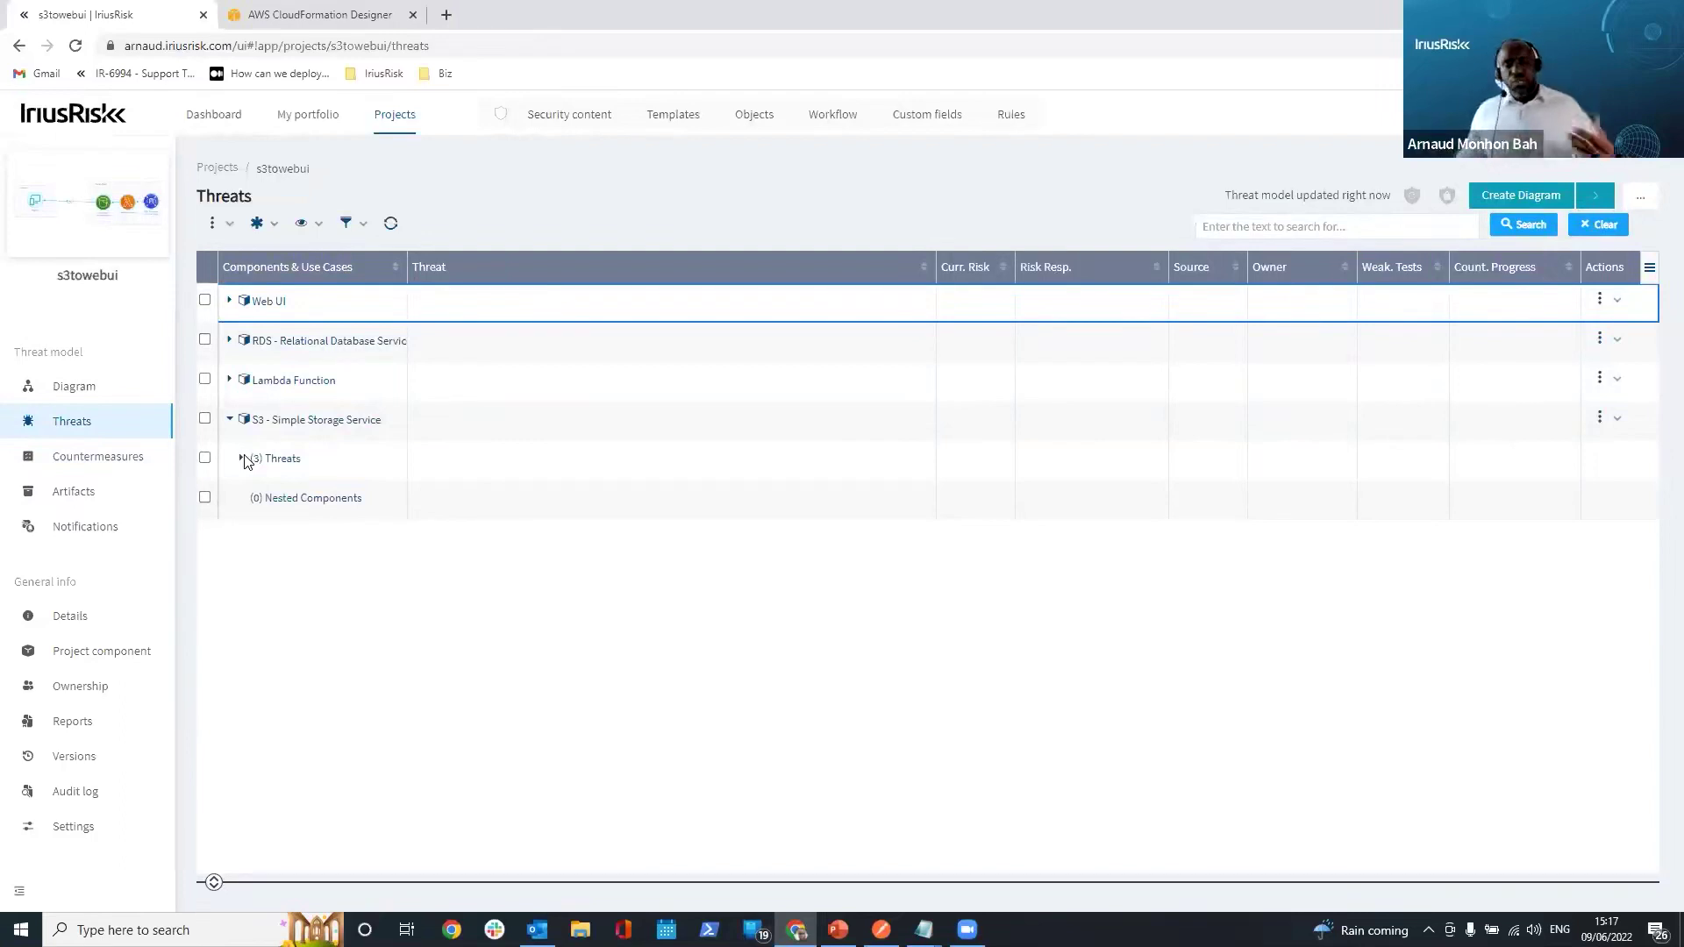
{"action": "left_click", "coordinate": [242, 458]}
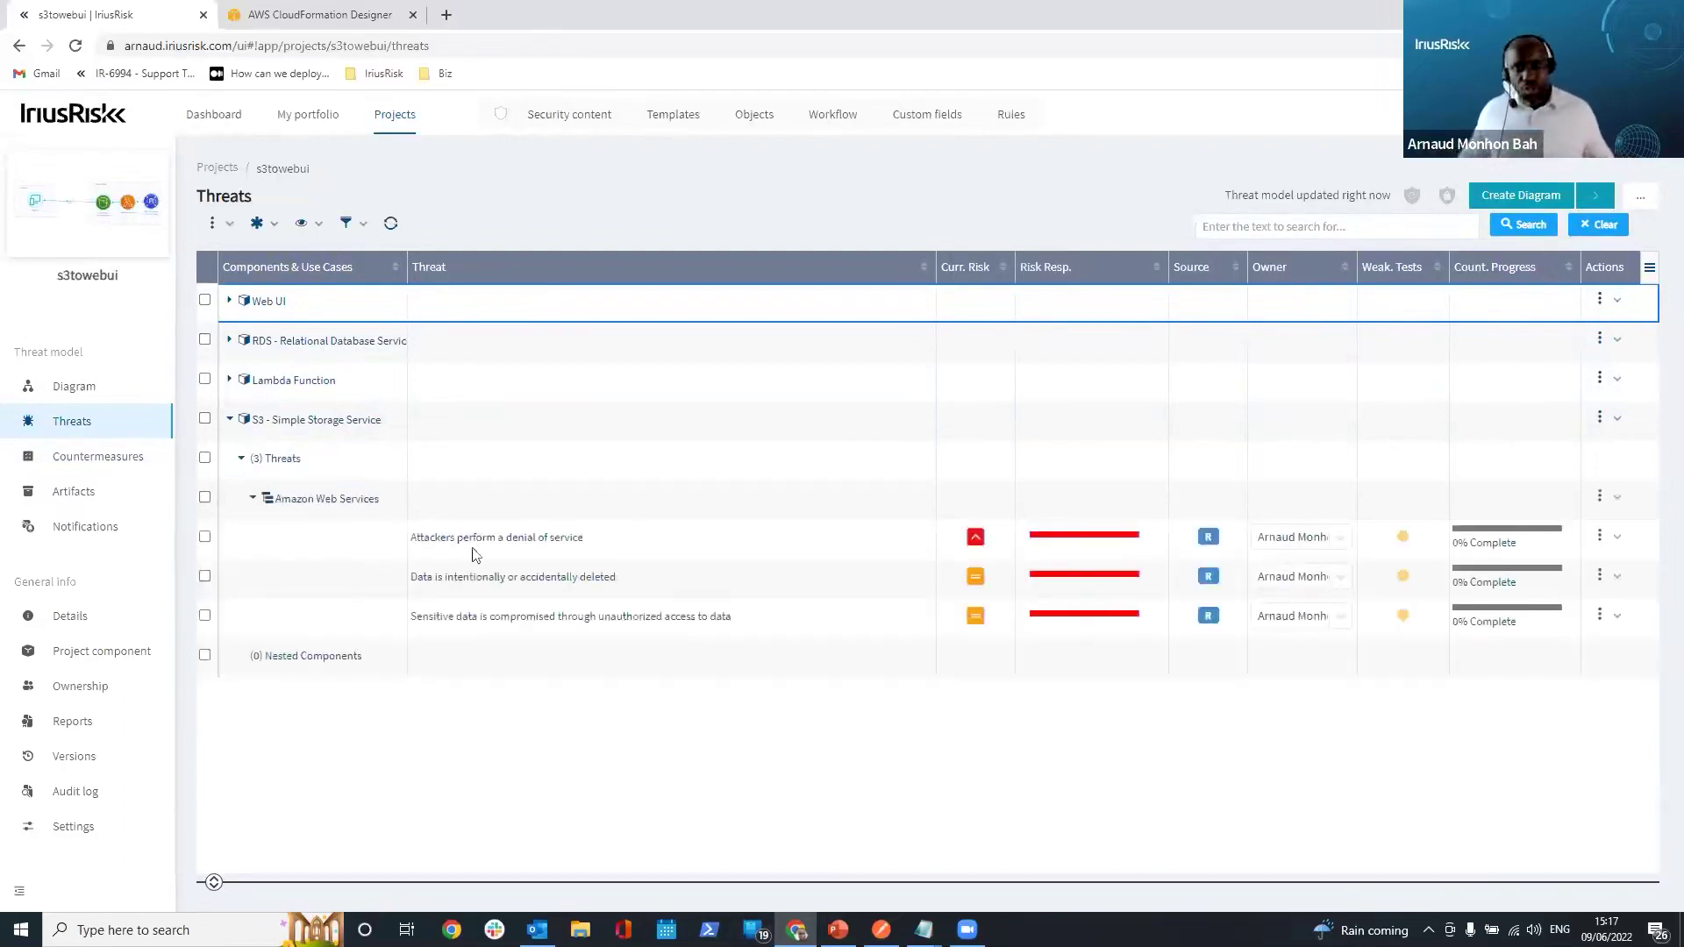
Read the S3 bucket versioning countermeasure's full description under the threat "Data is intentionally or accidentally deleted", and save the countermeasure
{"action": "mouse_move", "coordinate": [540, 583]}
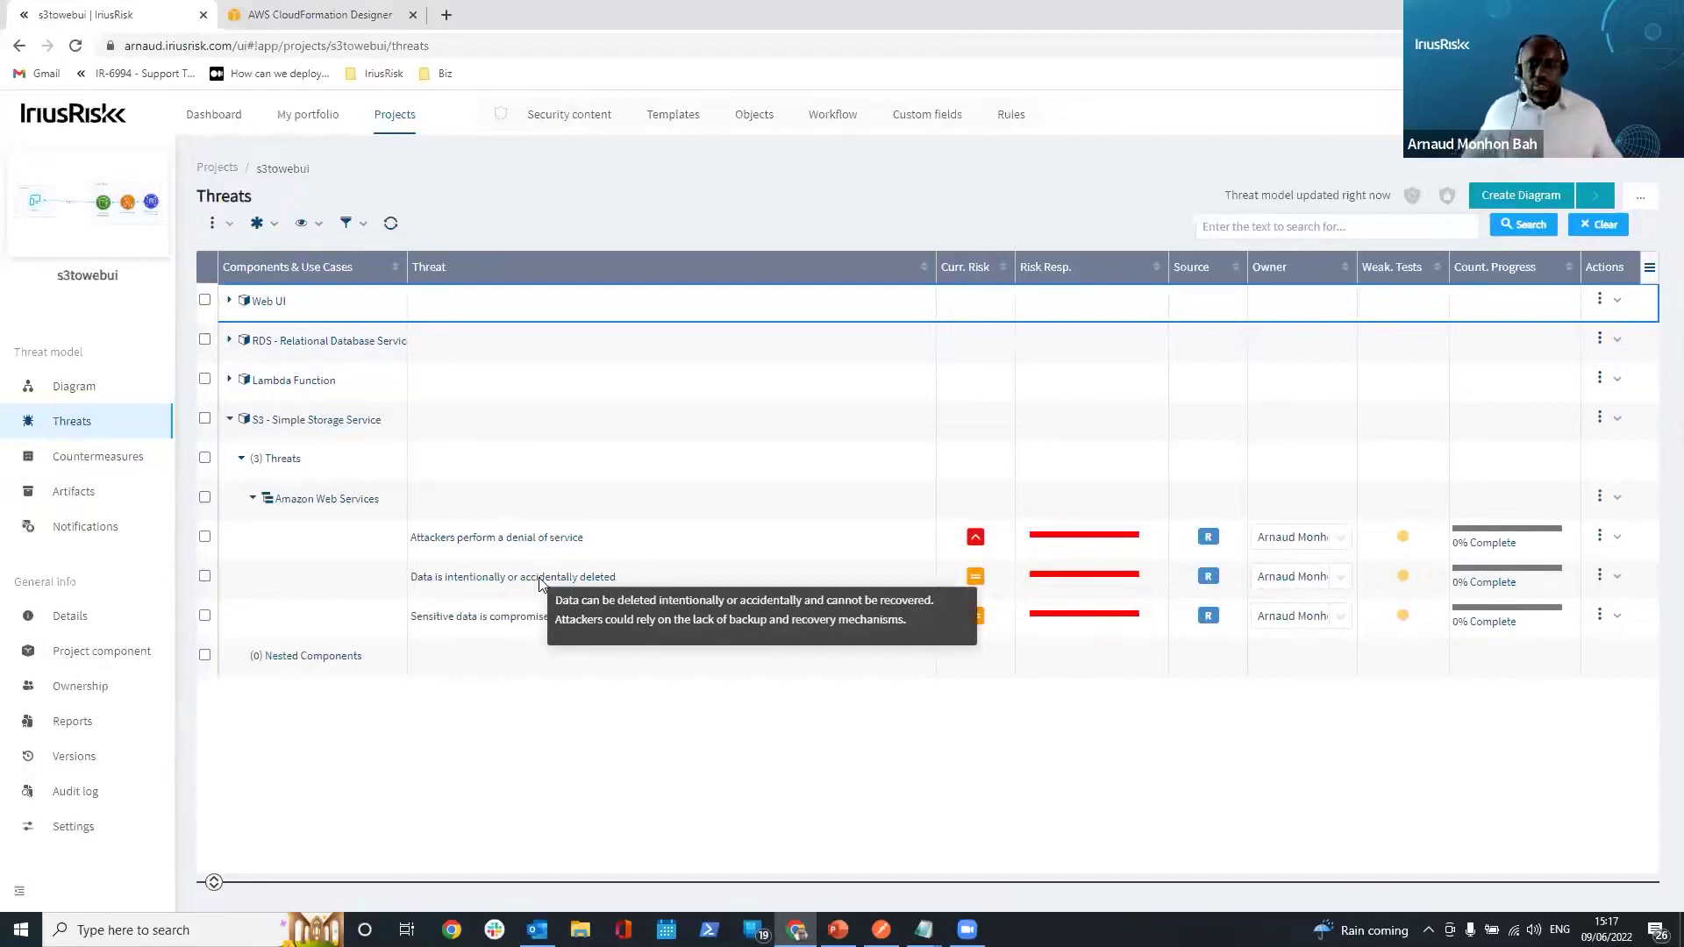
{"action": "left_click", "coordinate": [540, 581]}
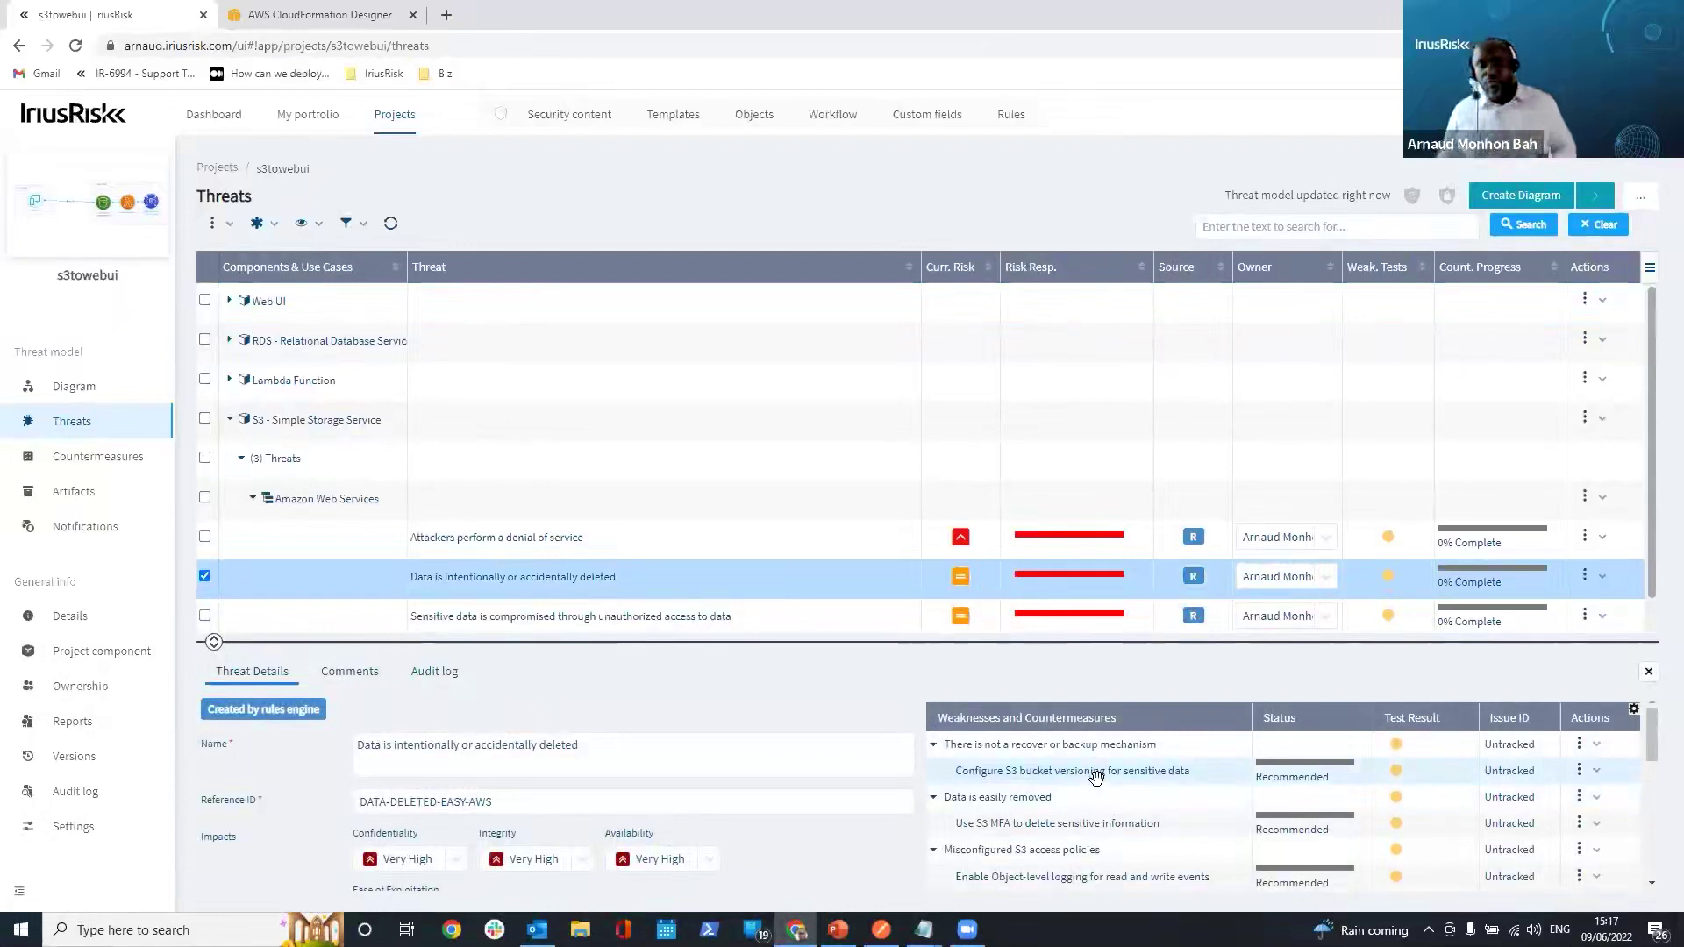
{"action": "left_click", "coordinate": [1095, 771]}
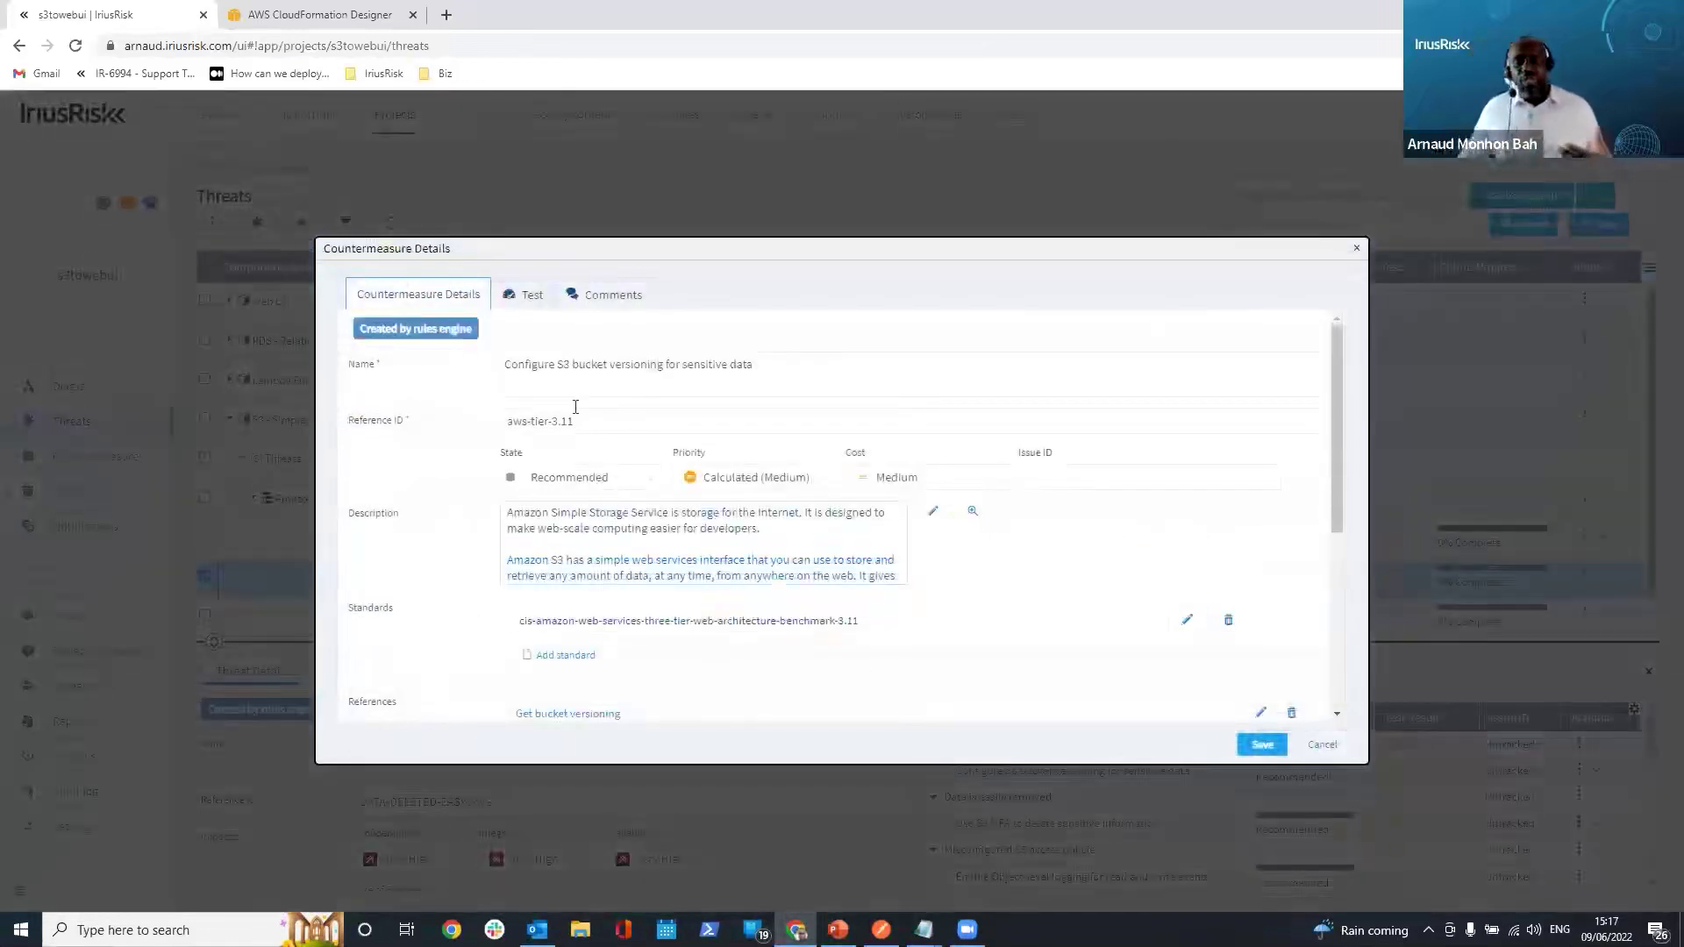
{"action": "left_click", "coordinate": [668, 542]}
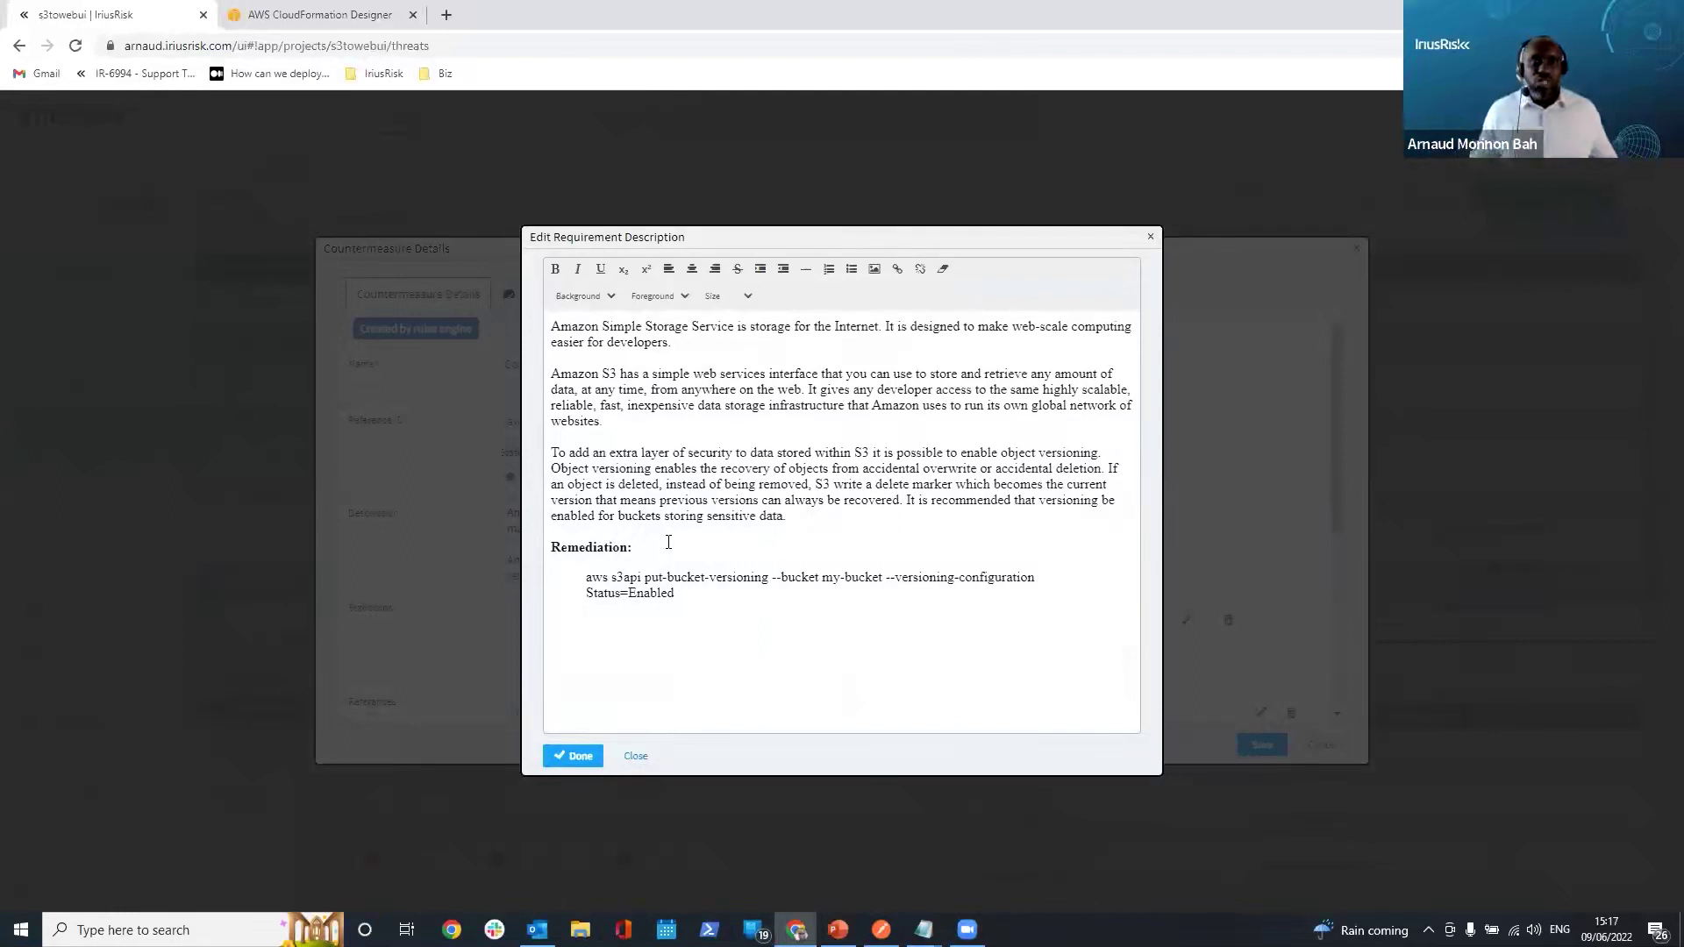
{"action": "left_click", "coordinate": [1151, 237]}
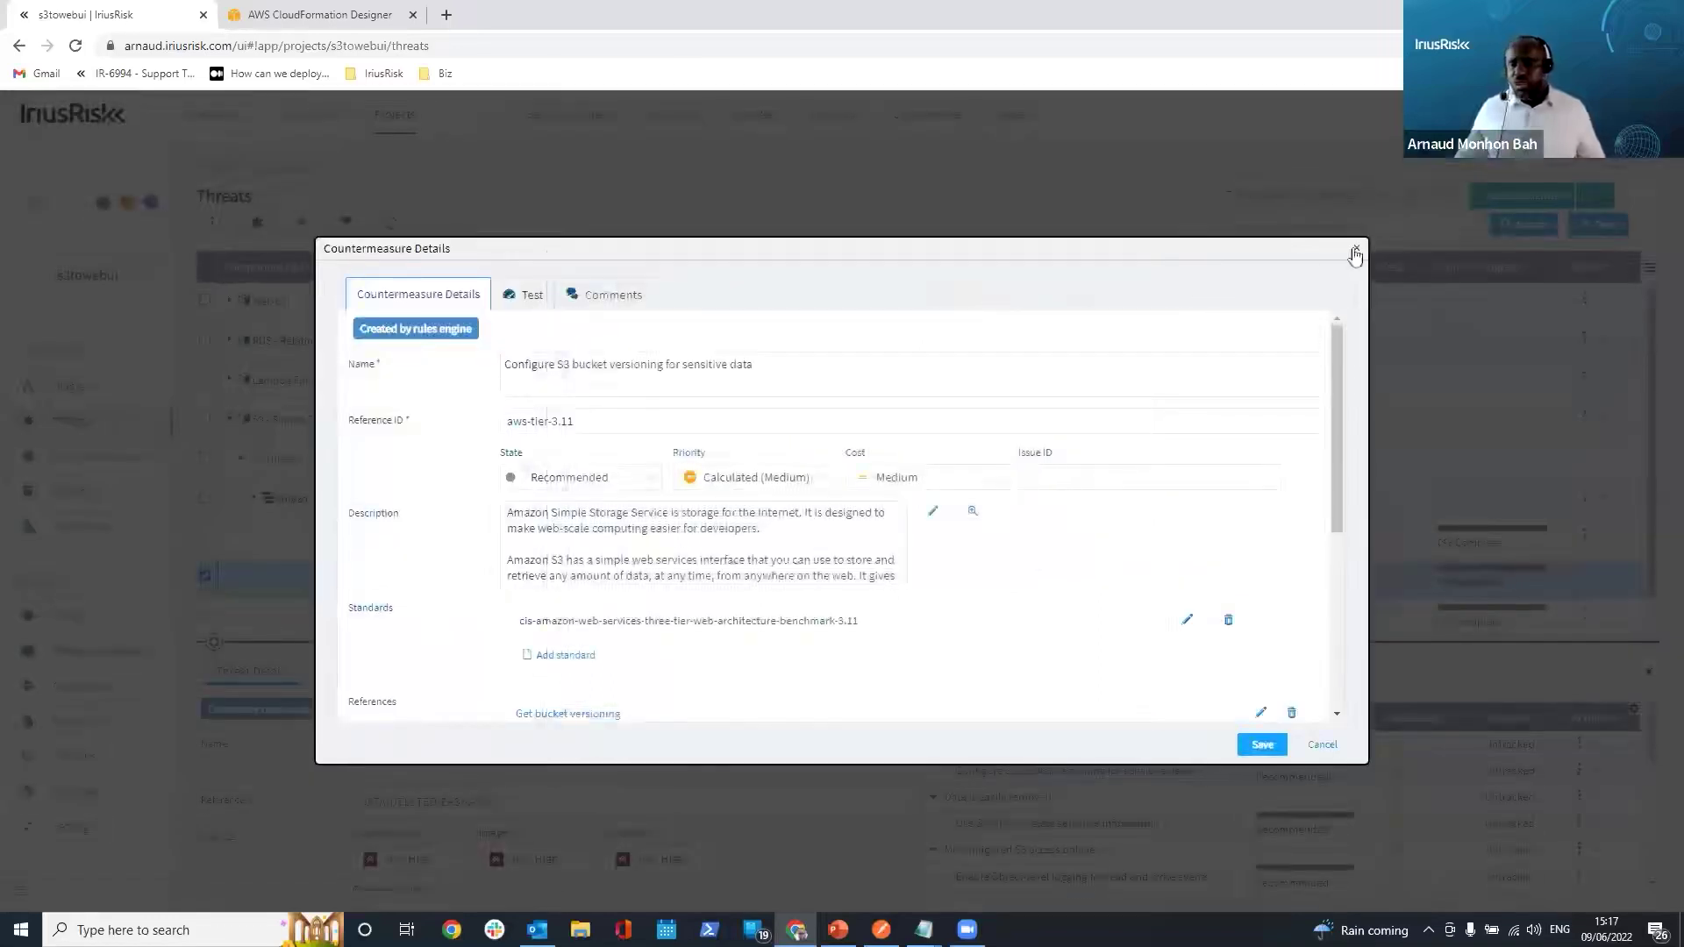
{"action": "left_click_drag", "start_coordinate": [1355, 254], "coordinate": [1263, 744]}
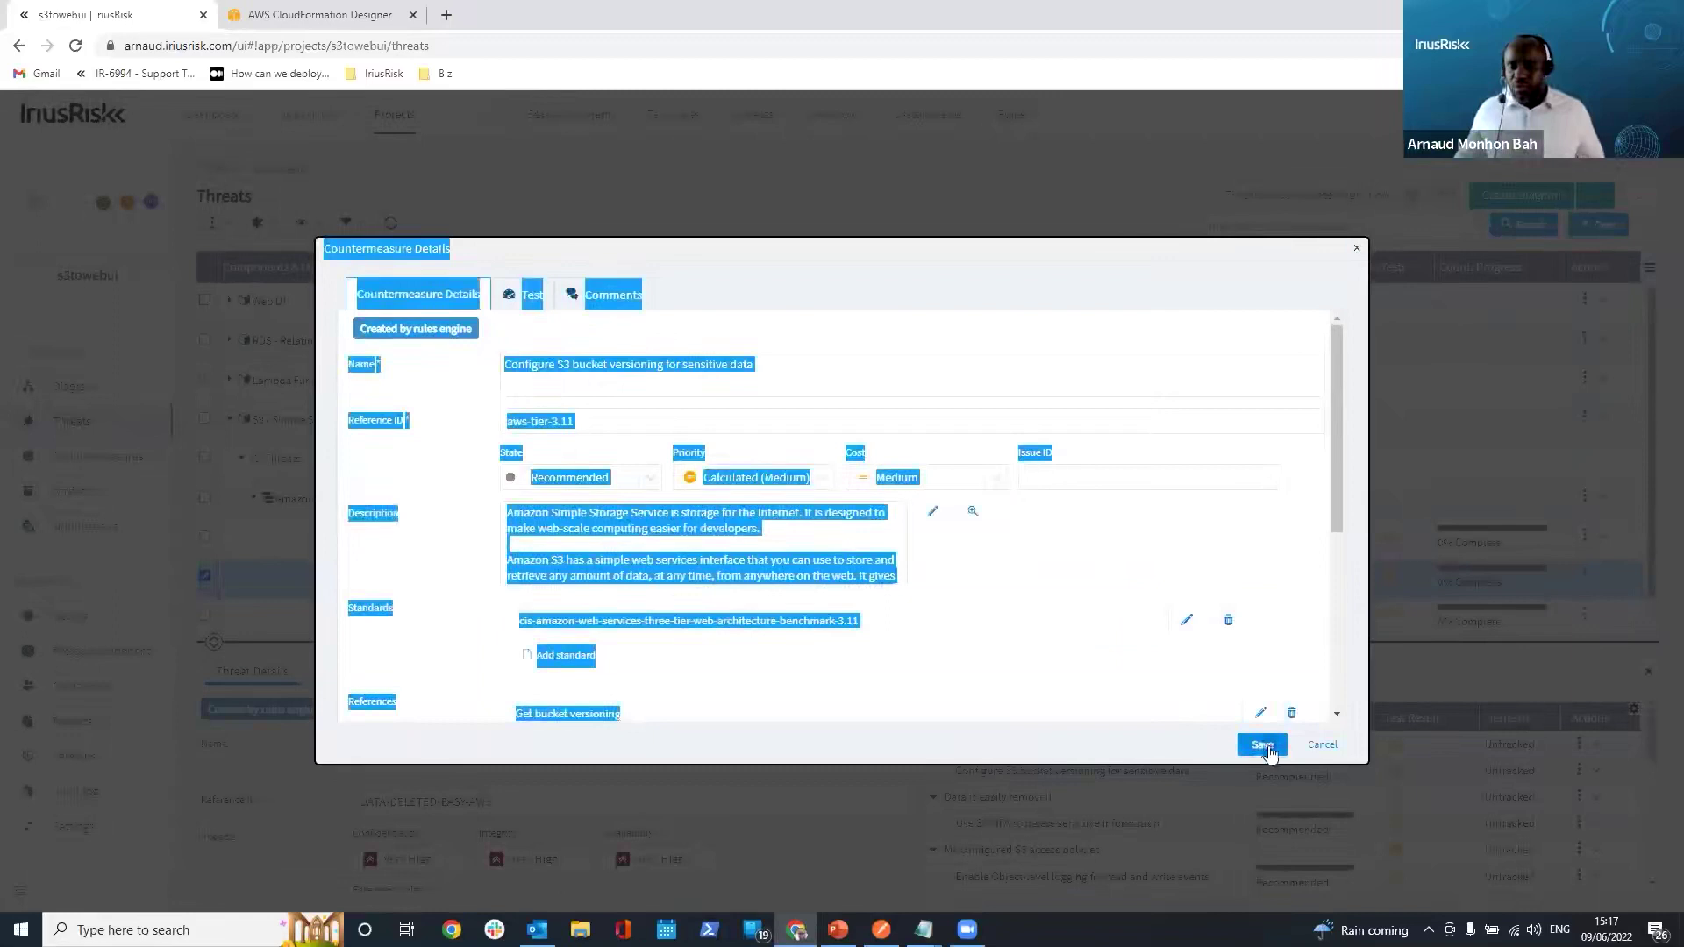
{"action": "left_click", "coordinate": [1263, 744]}
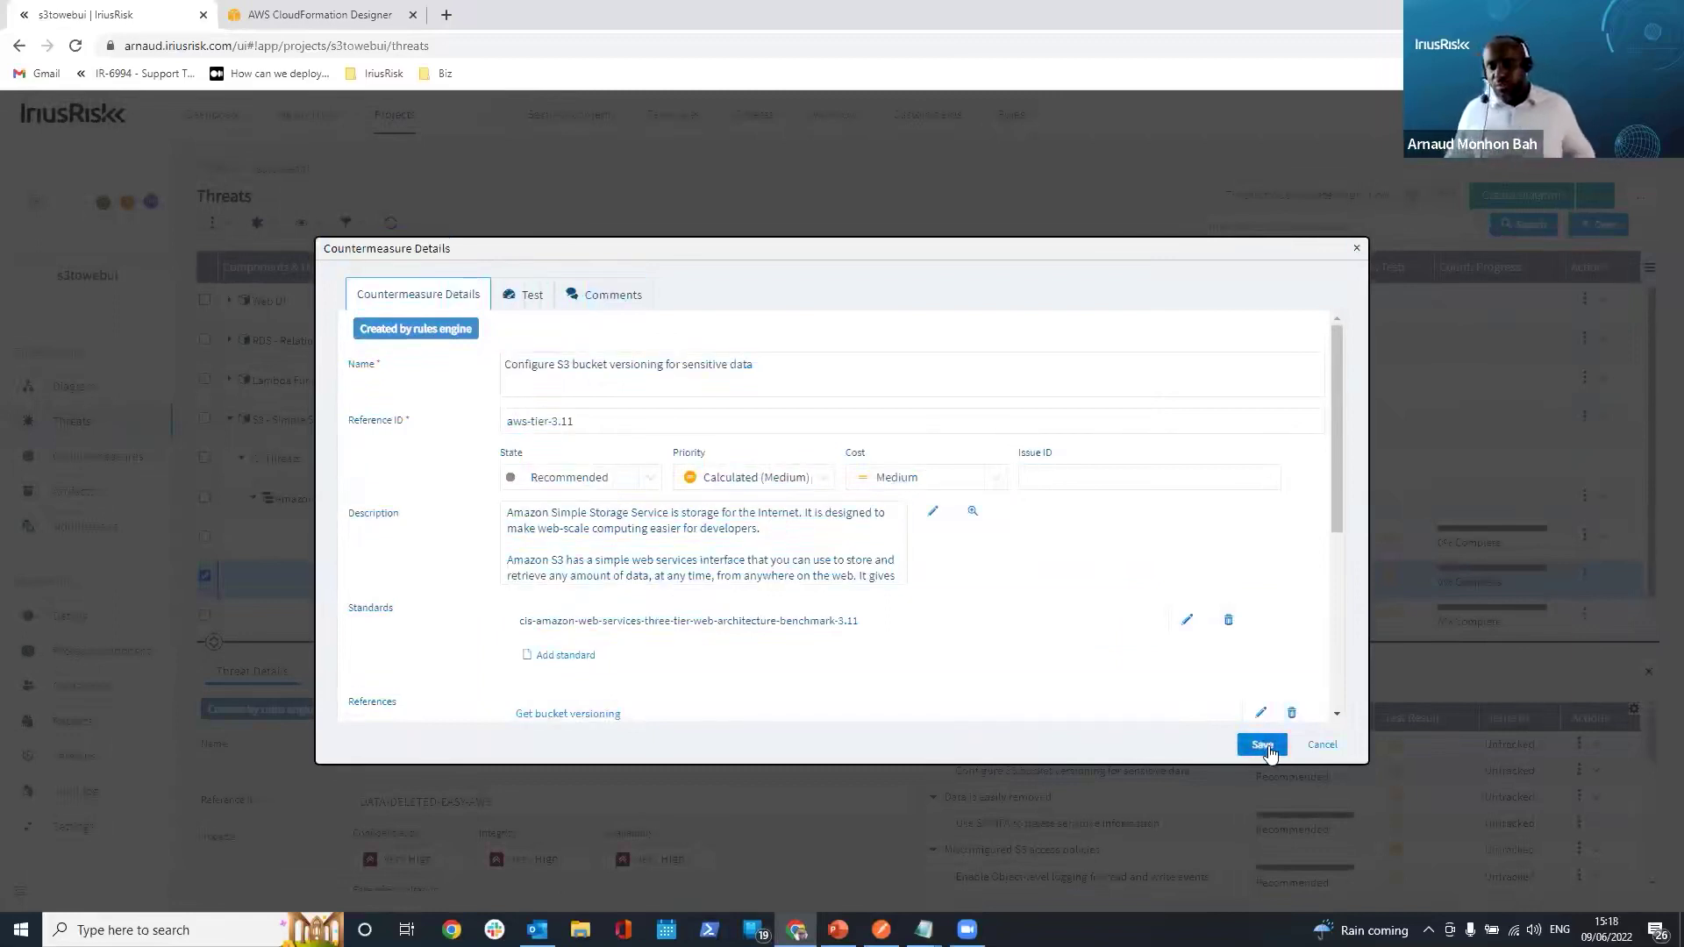
{"action": "left_click", "coordinate": [1270, 753]}
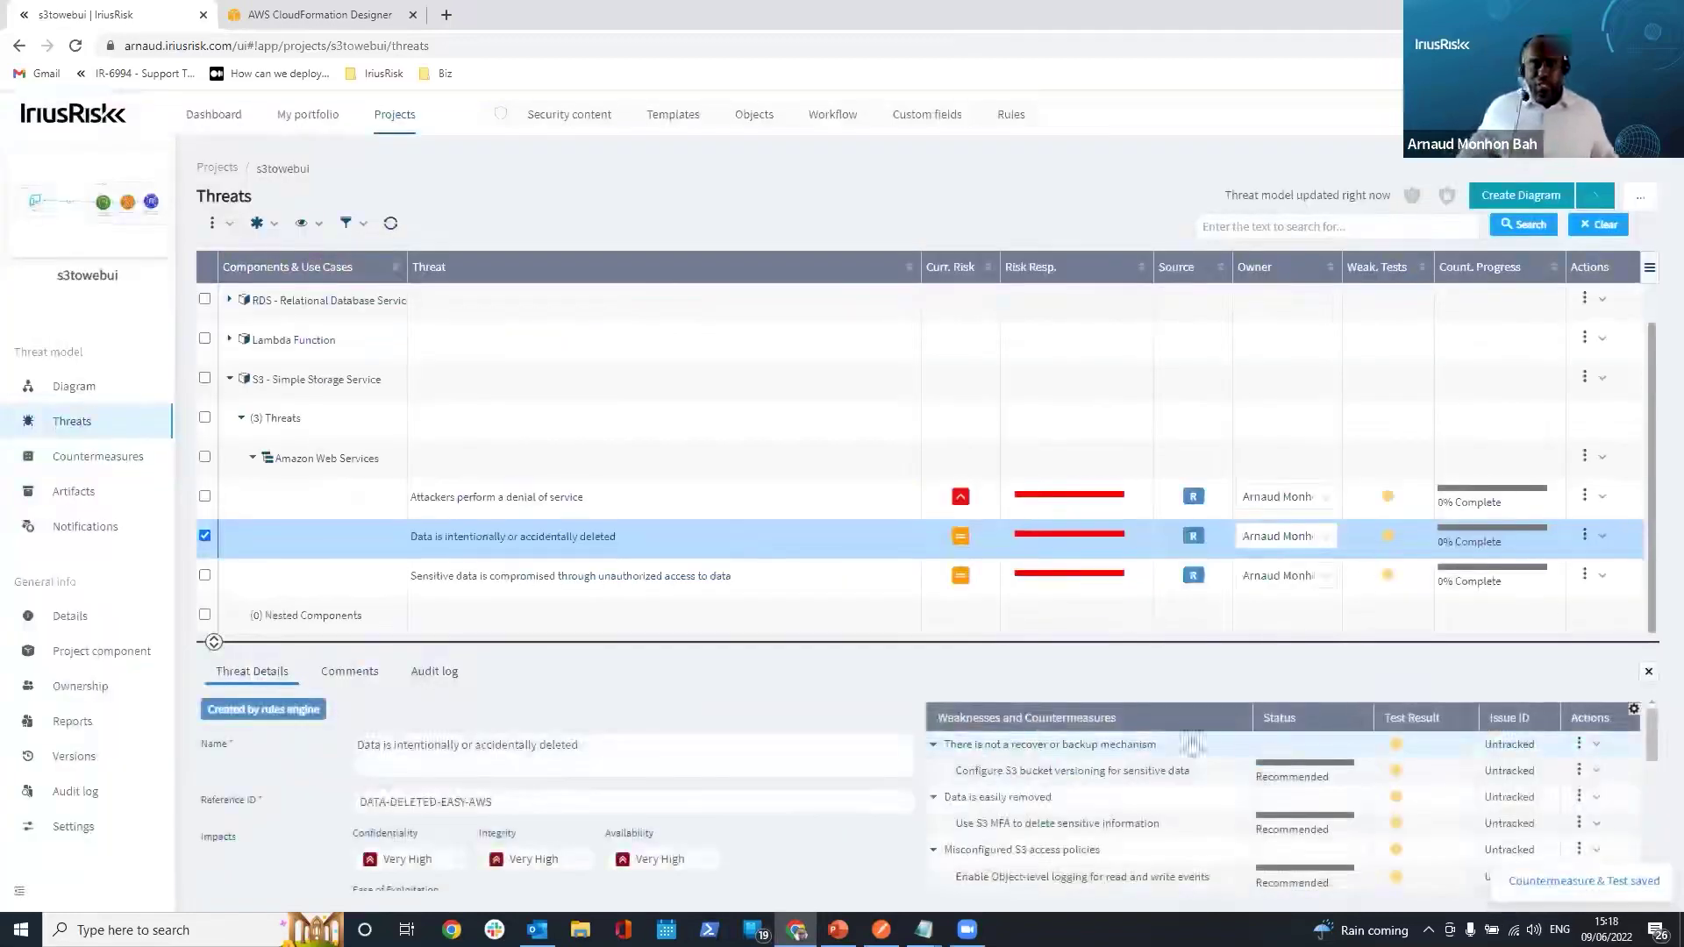
View the s3towebui project's overview from the project list, and open the iriusrisk Saas project's overview for comparison
{"action": "left_click", "coordinate": [211, 167]}
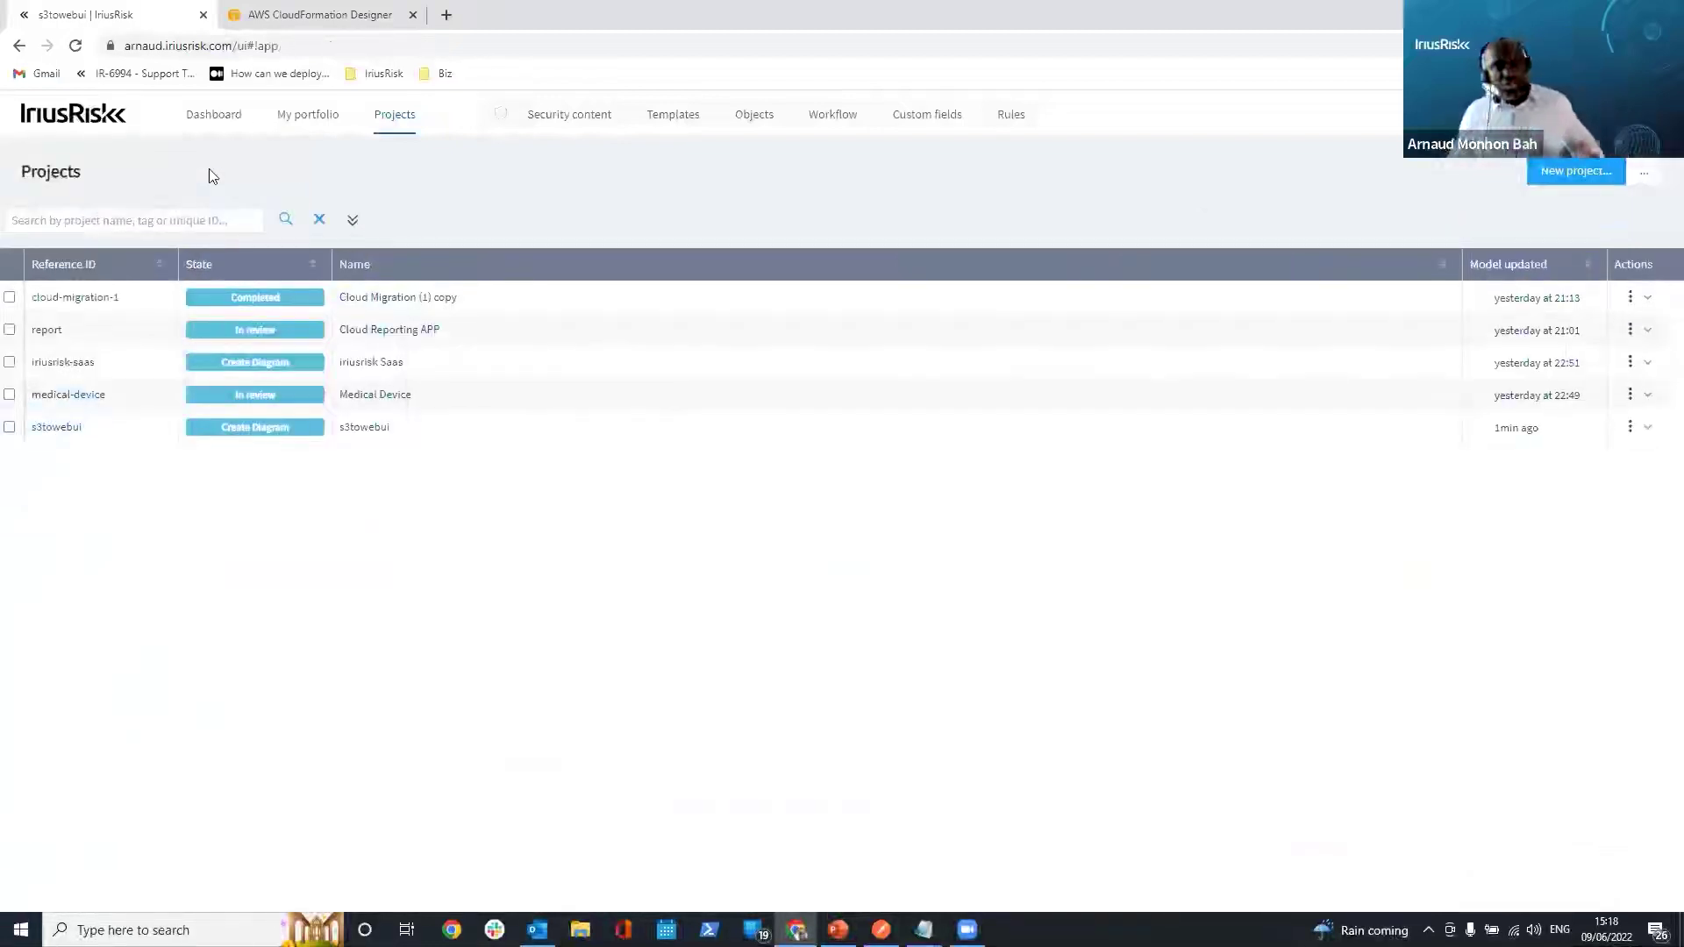
{"action": "left_click", "coordinate": [79, 439]}
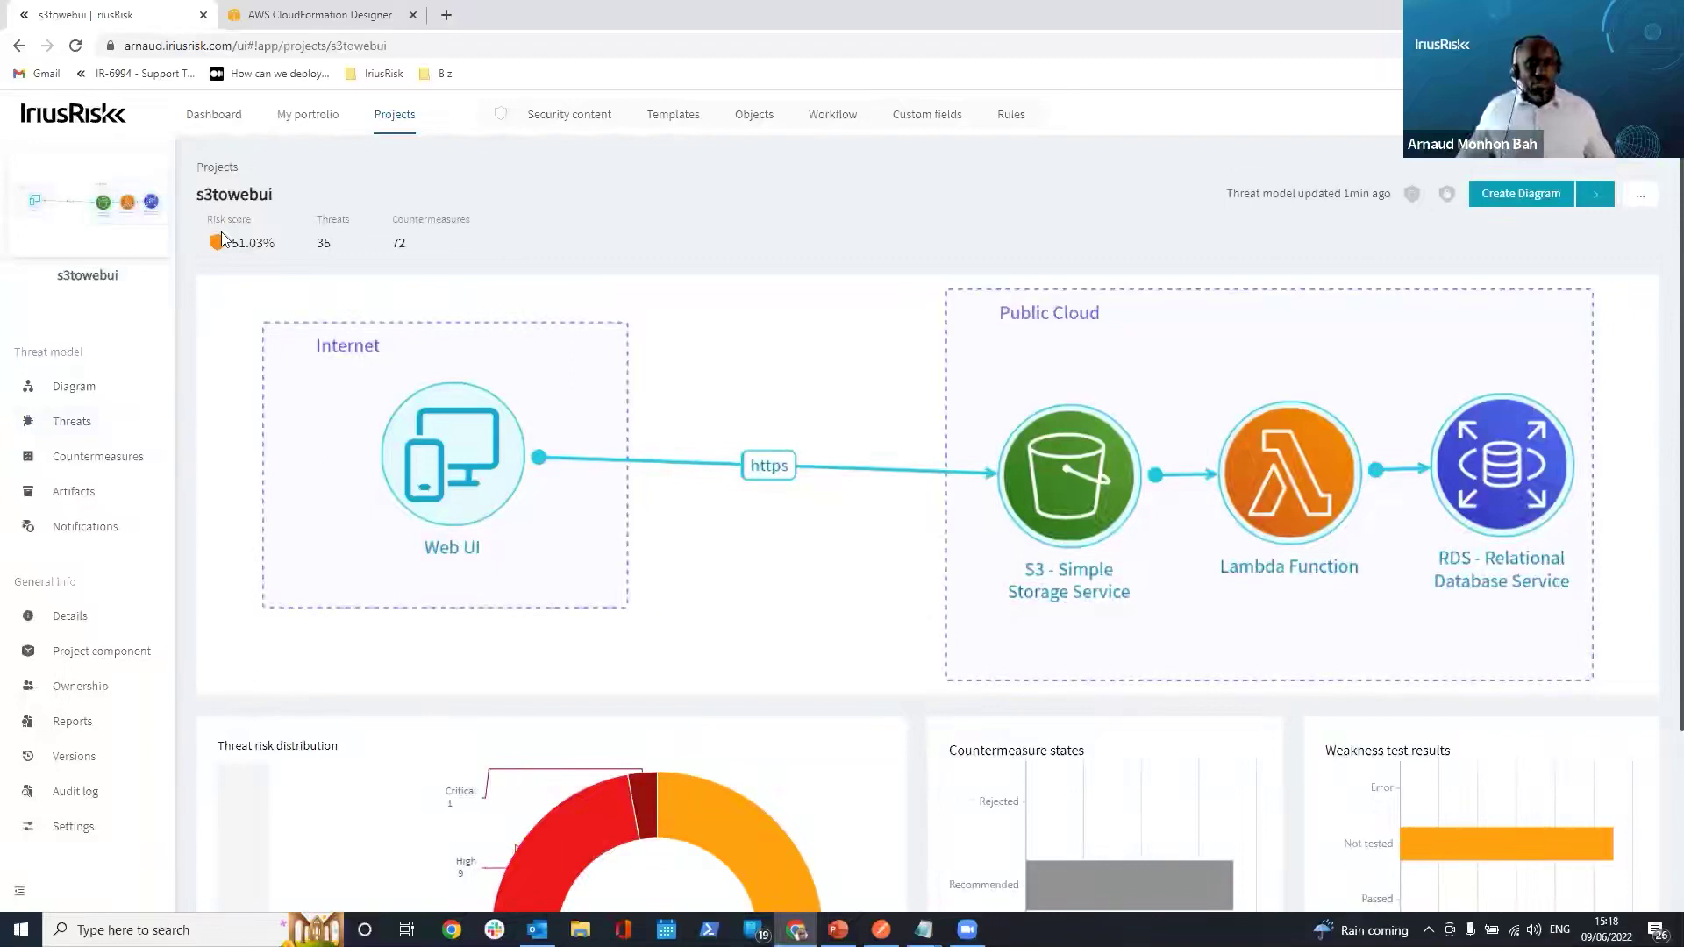
{"action": "left_click", "coordinate": [212, 169]}
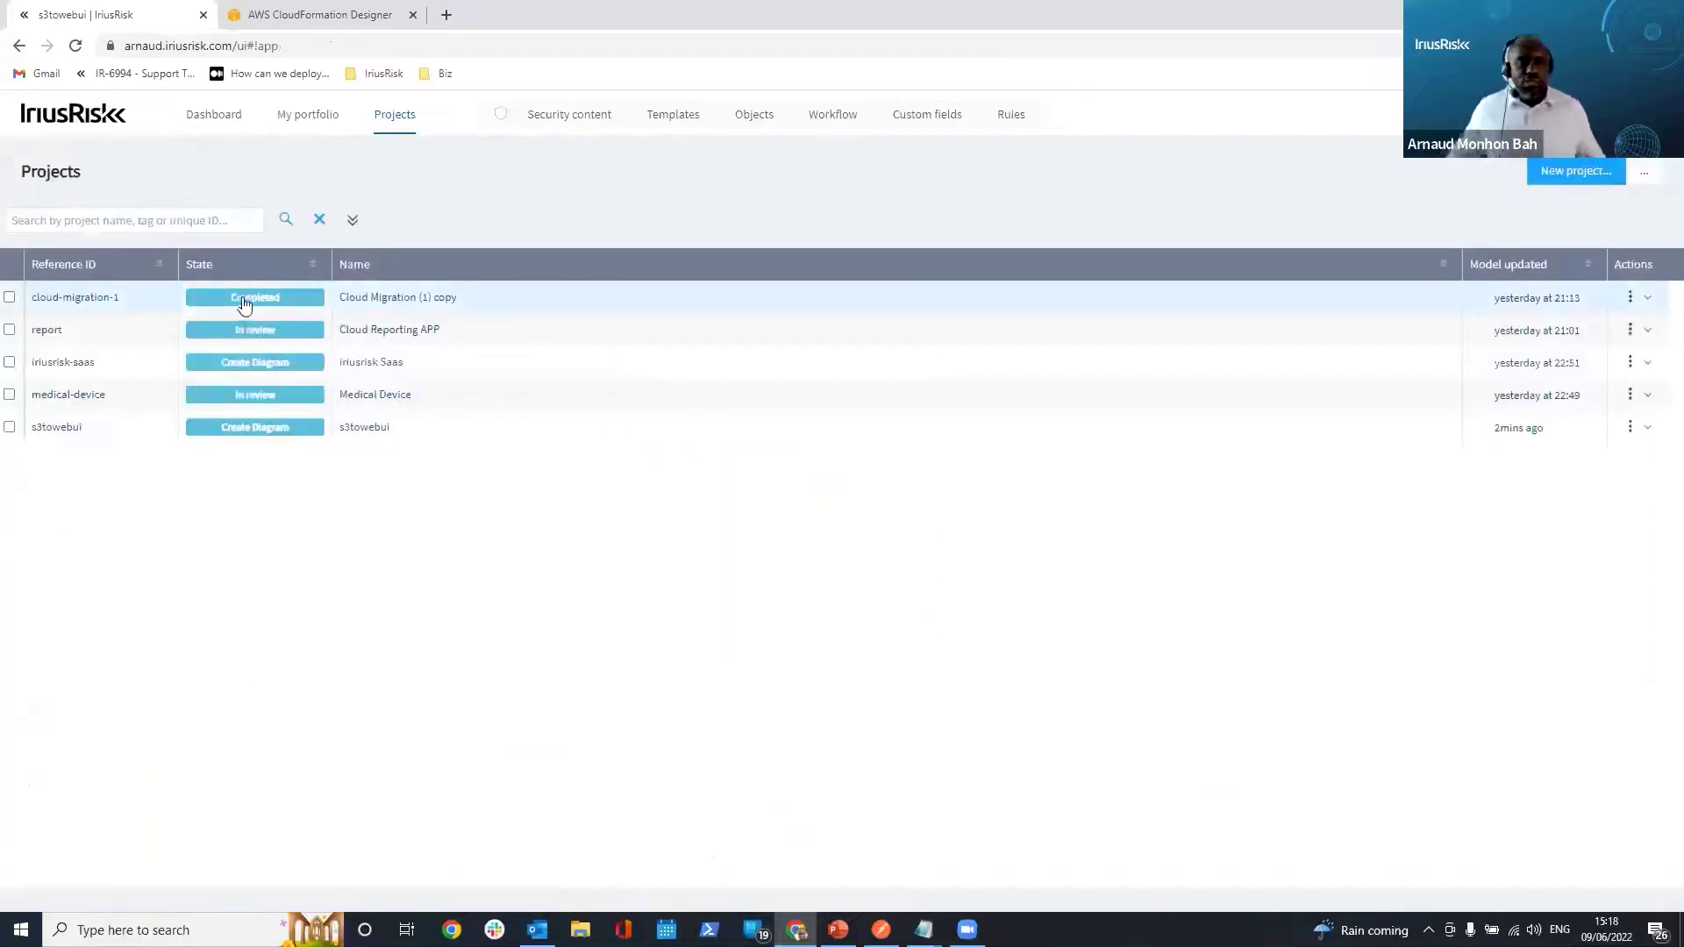
{"action": "left_click", "coordinate": [143, 375]}
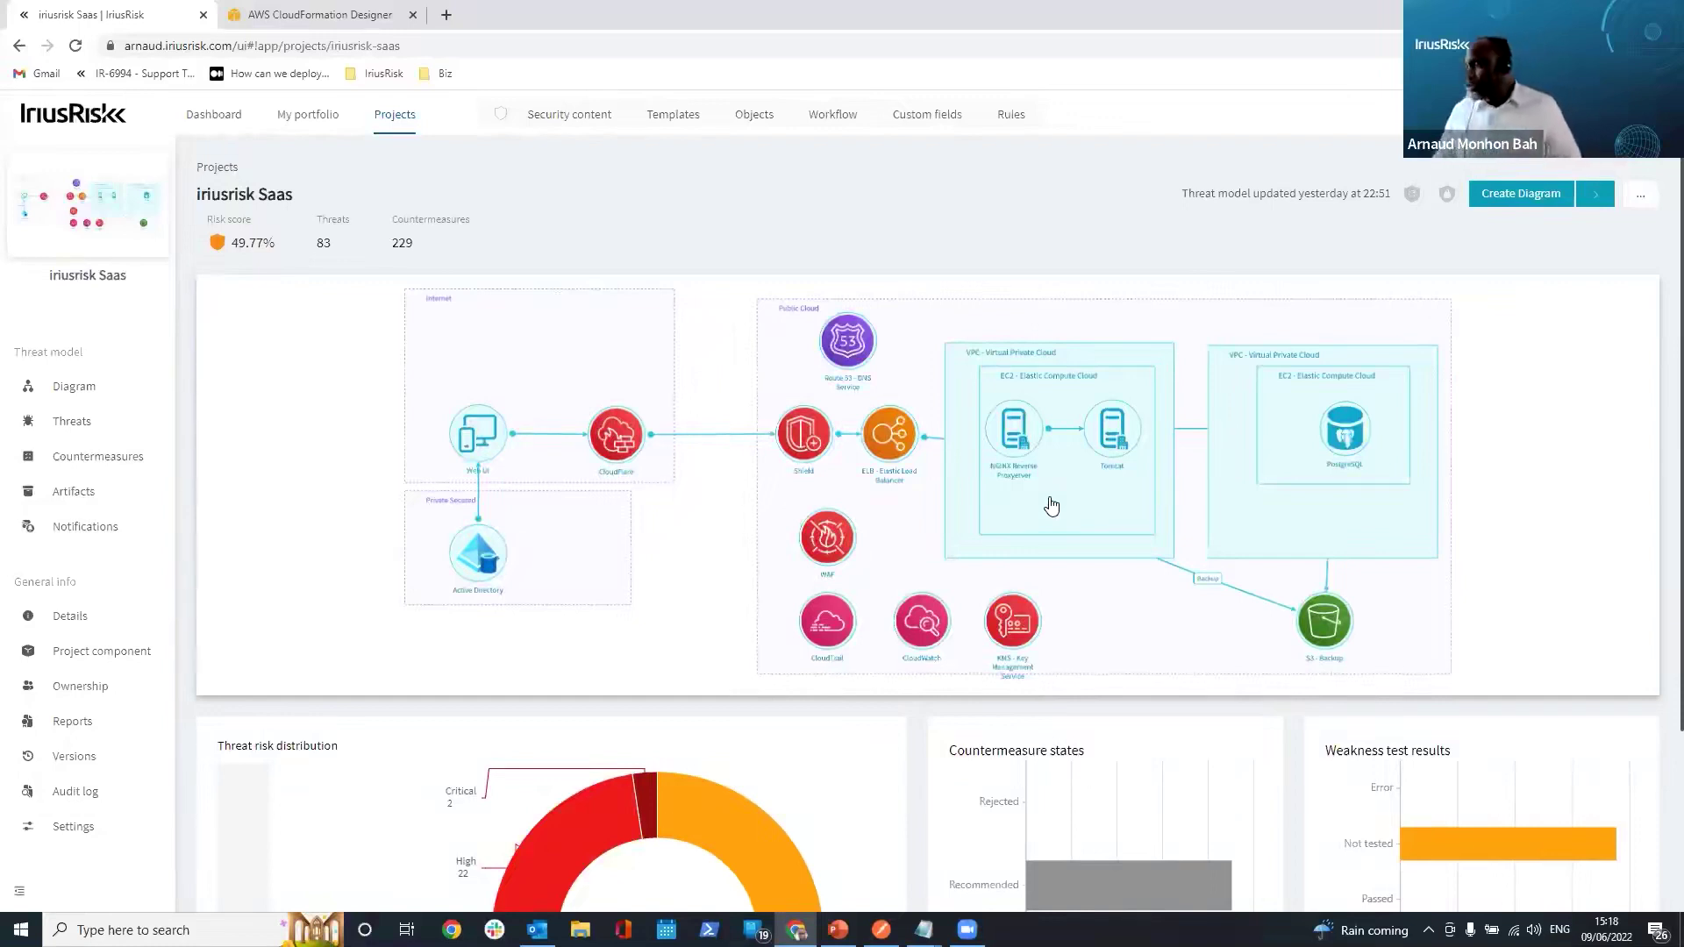
Switch to AWS CloudFormation Designer, open the local template S3RDS.json and look over its template code
{"action": "left_click", "coordinate": [350, 17]}
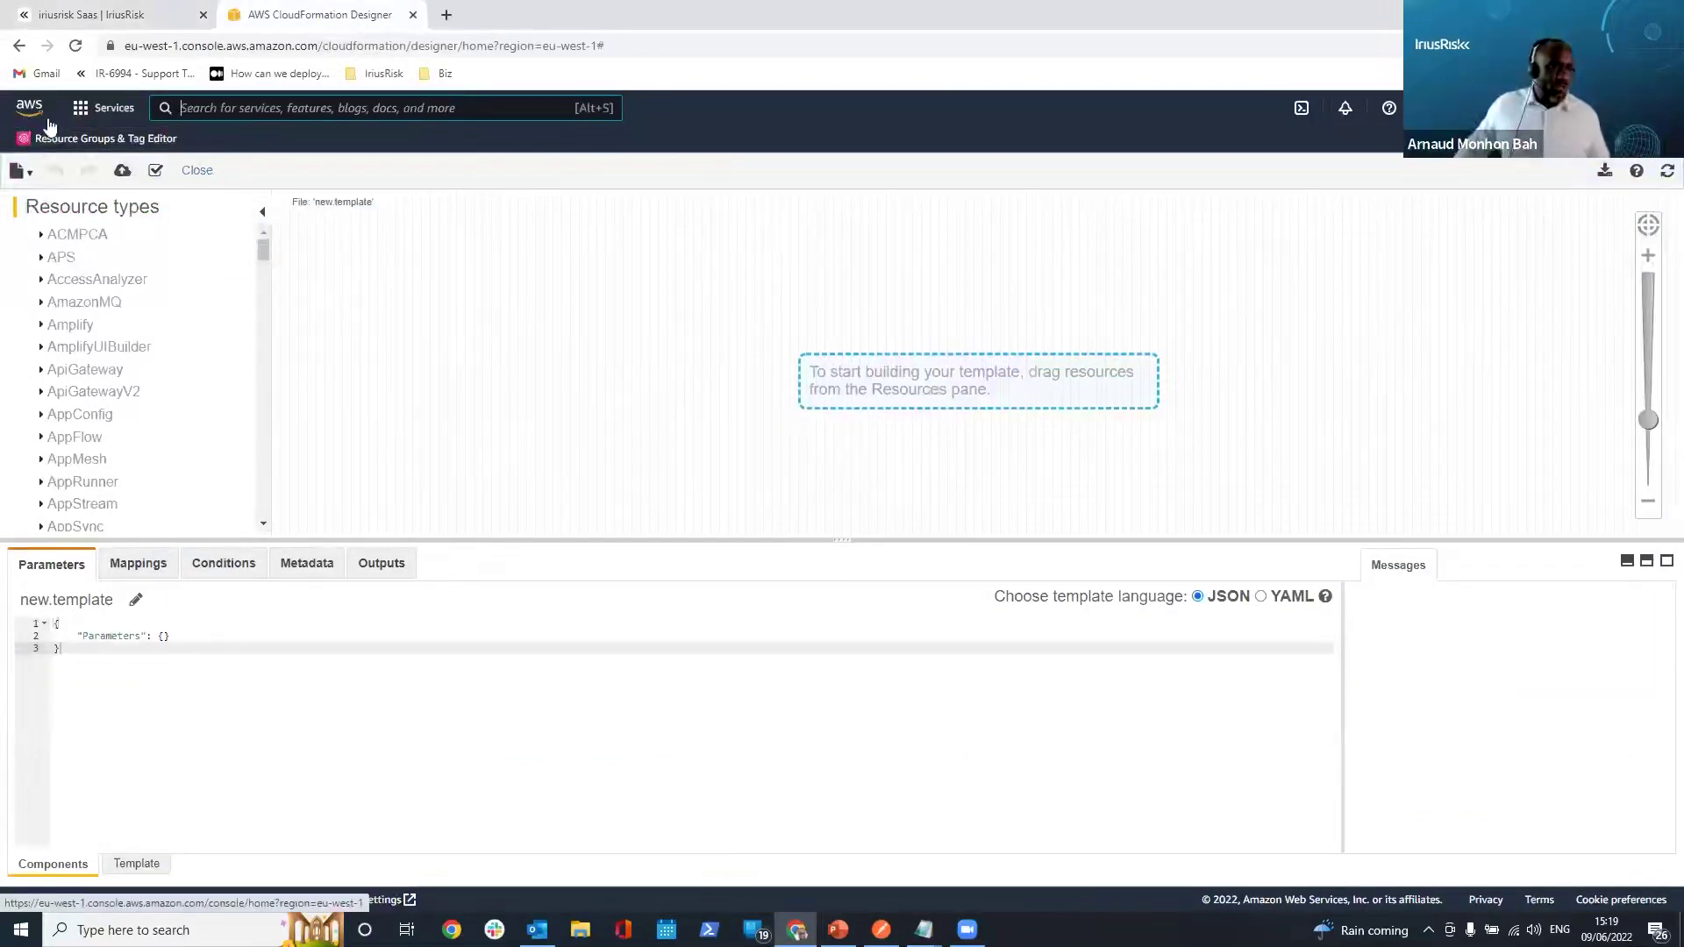
{"action": "scroll", "coordinate": [457, 252], "scroll_direction": "up", "scroll_amount": 1}
{"action": "left_click", "coordinate": [21, 170]}
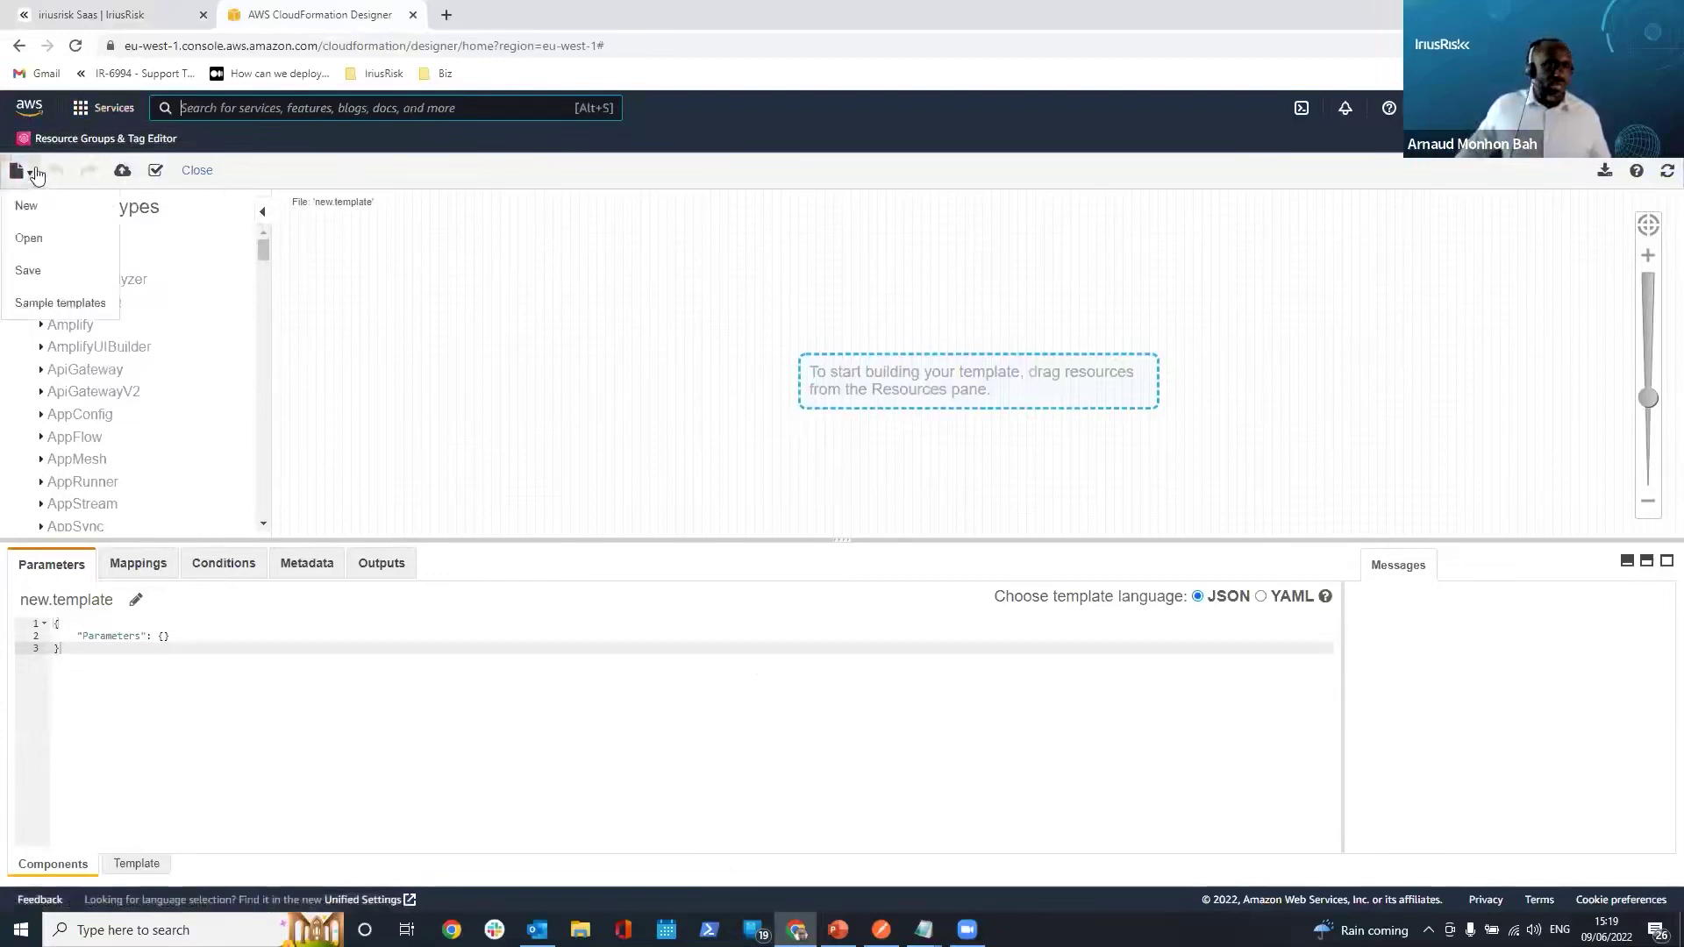
{"action": "left_click", "coordinate": [39, 236]}
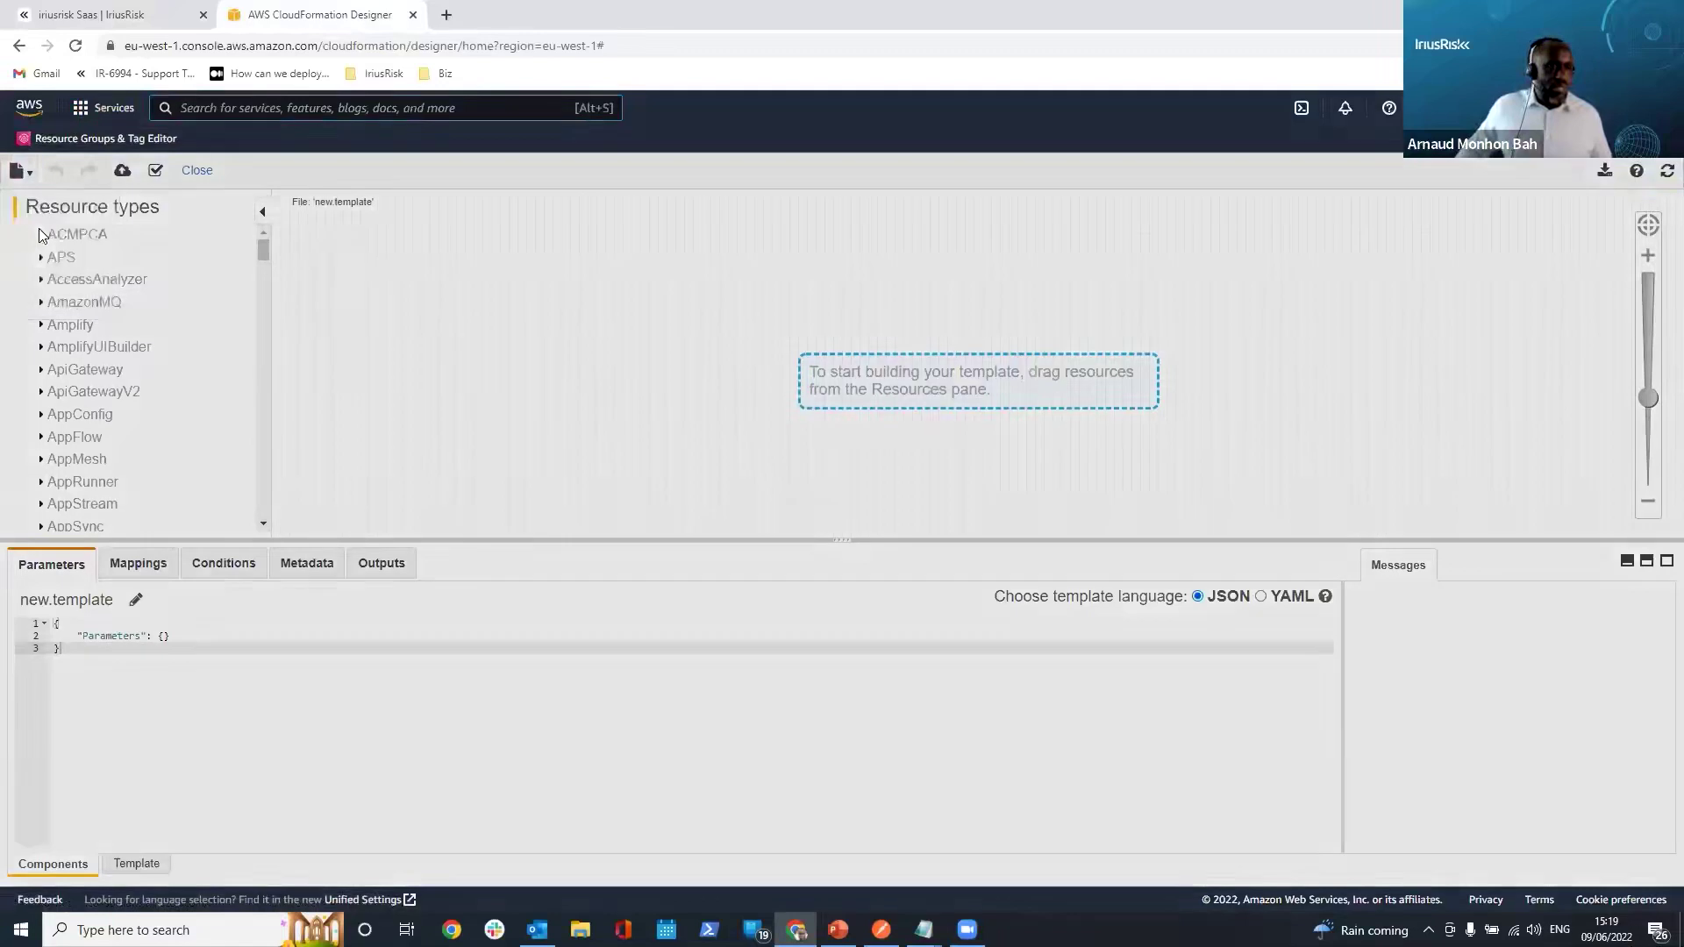
{"action": "left_click", "coordinate": [712, 252]}
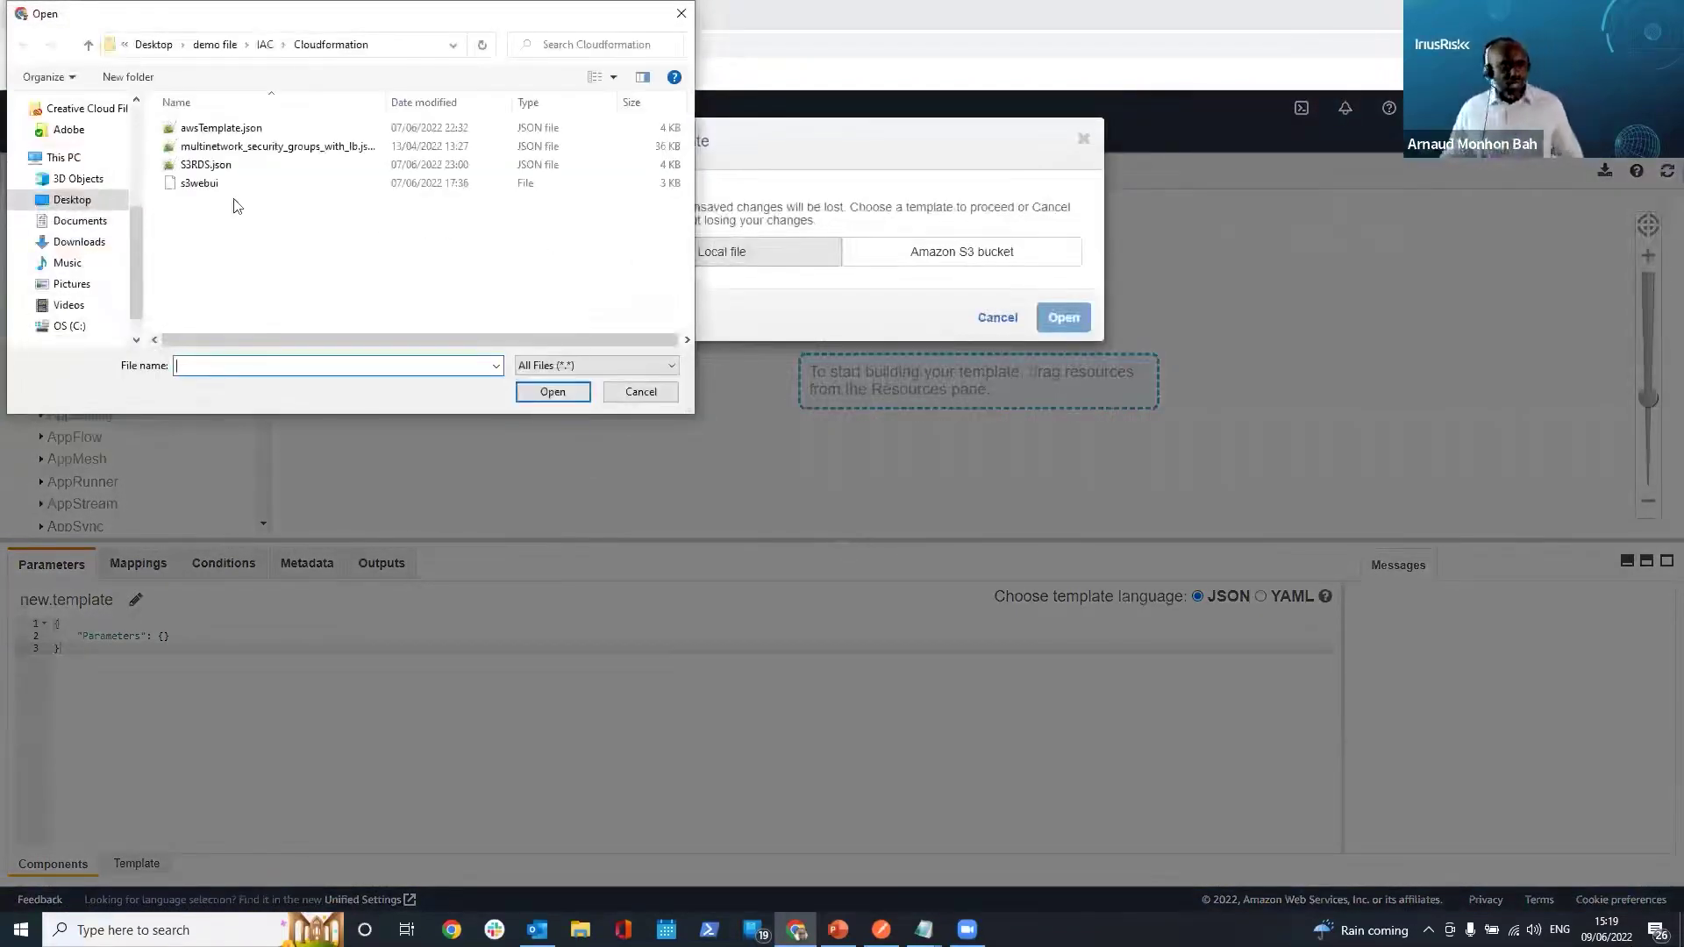
{"action": "left_click", "coordinate": [219, 168]}
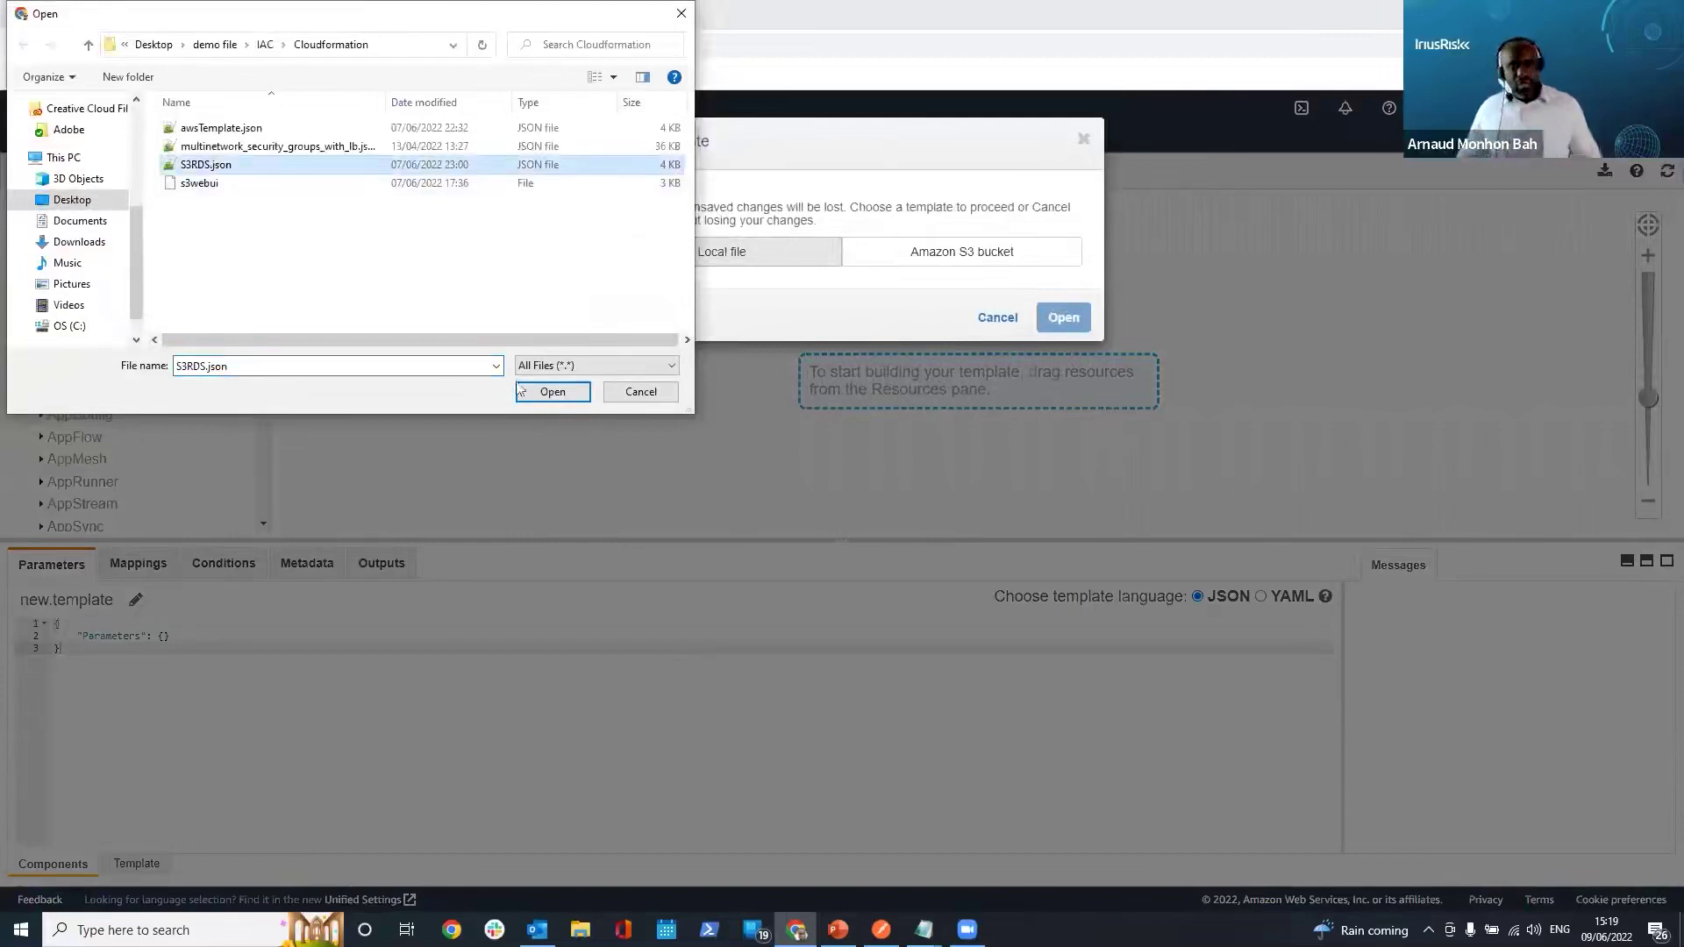
{"action": "left_click", "coordinate": [553, 400]}
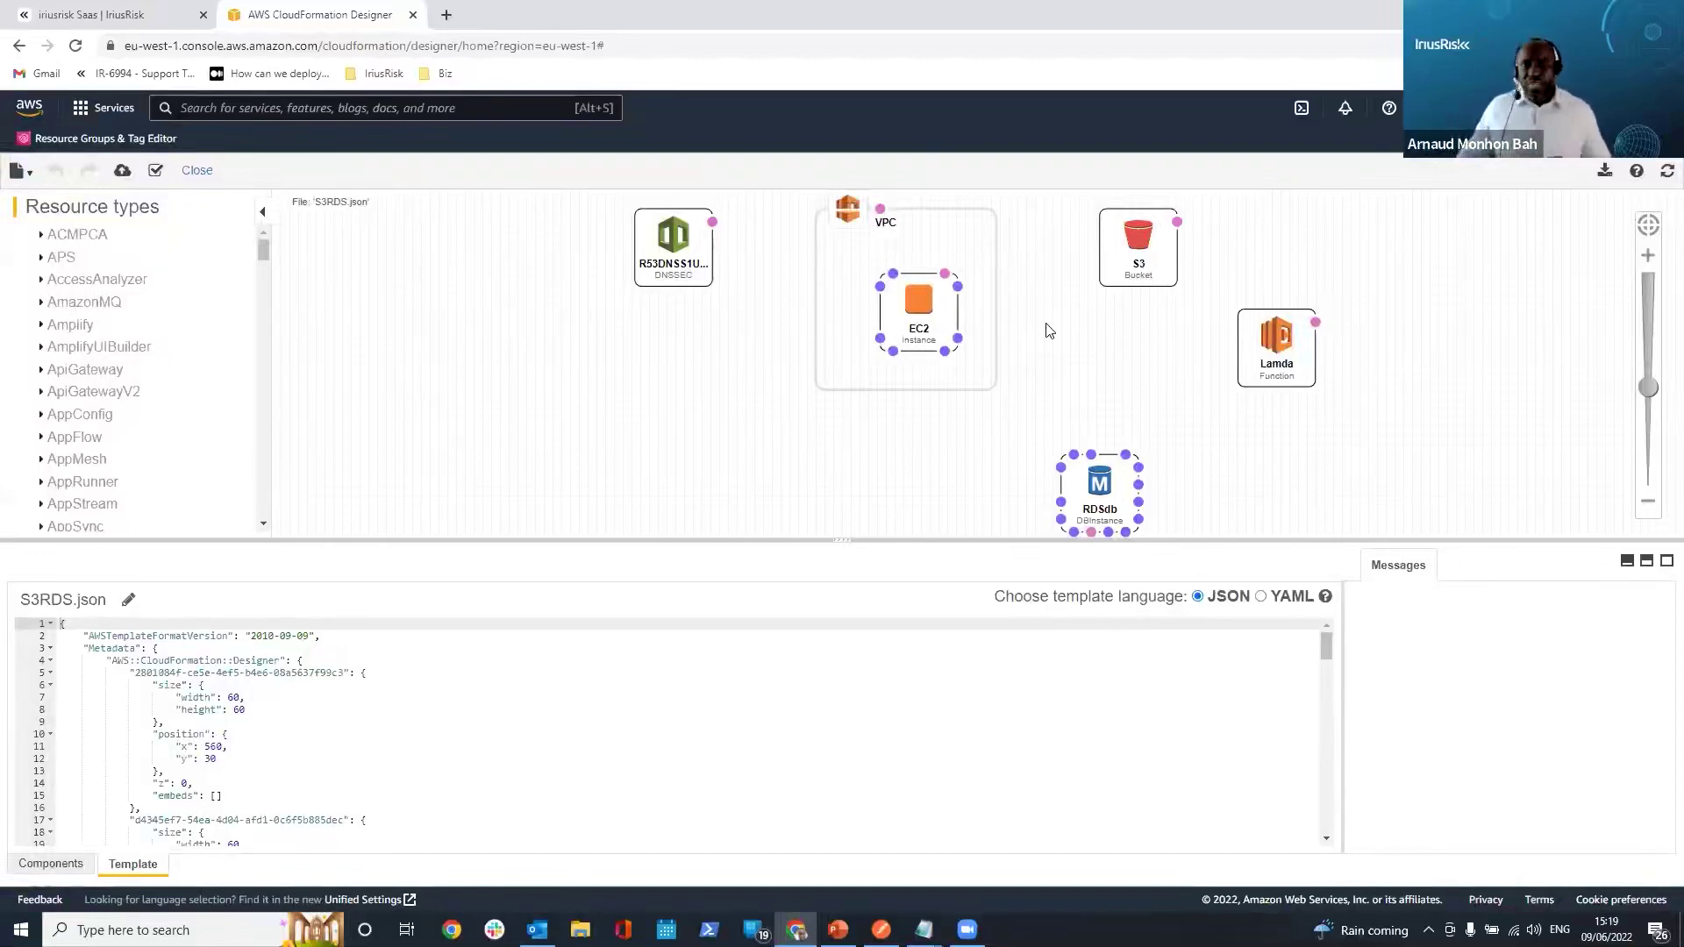
{"action": "scroll", "coordinate": [540, 697], "scroll_direction": "down", "scroll_amount": 1}
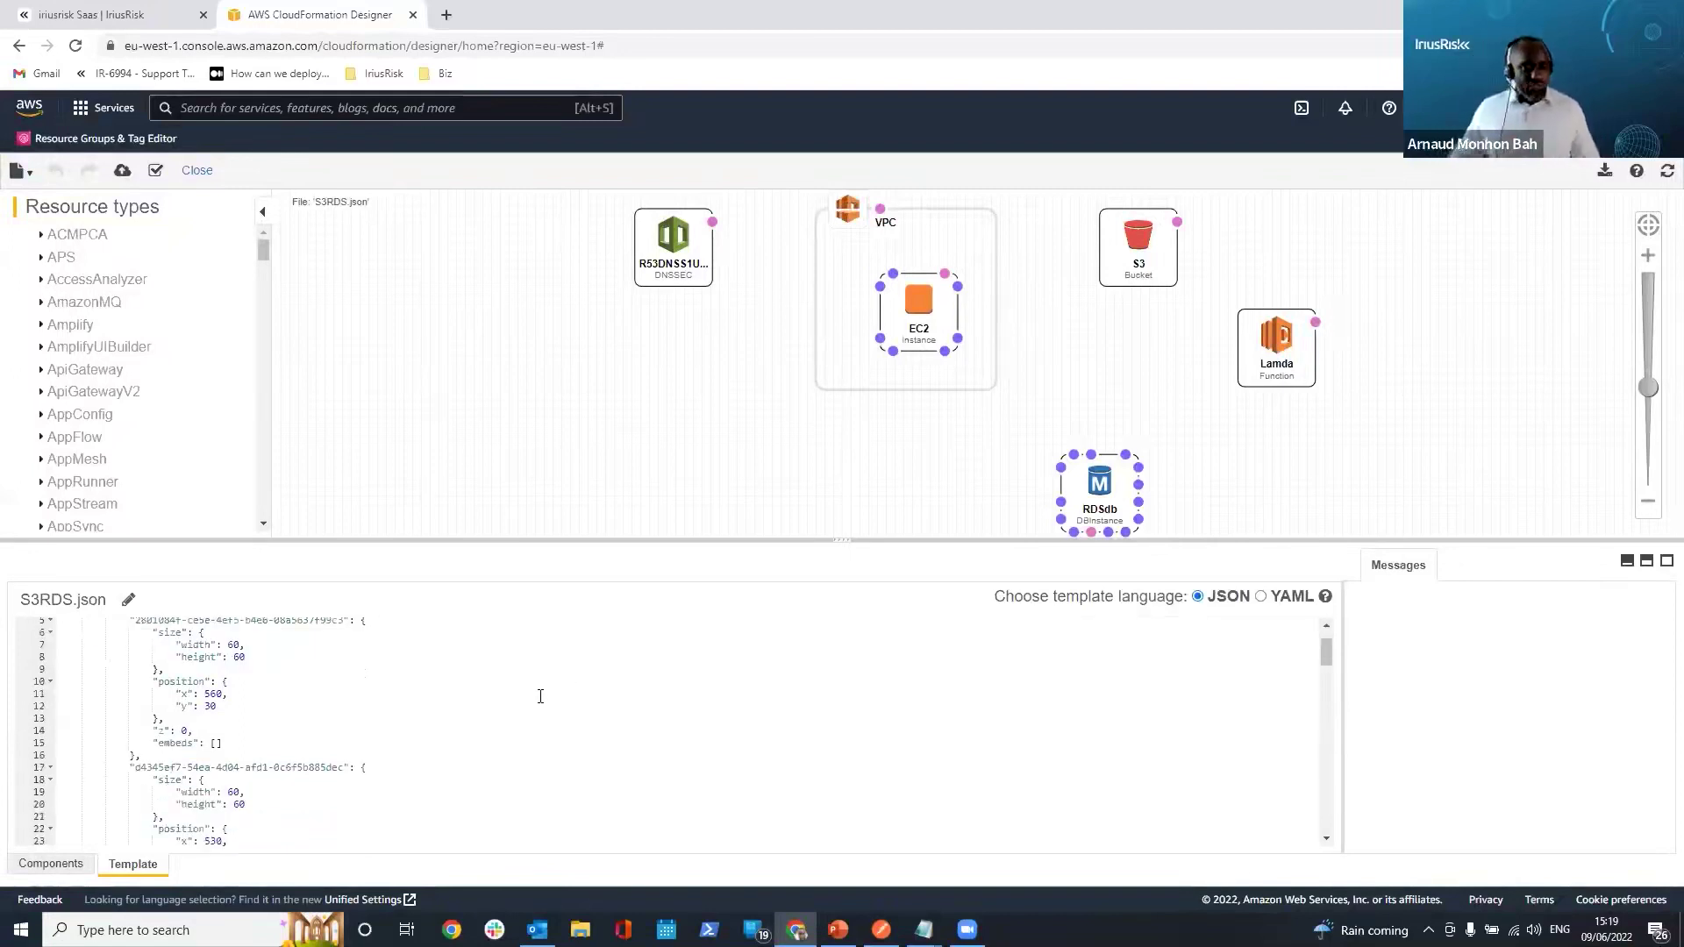
{"action": "scroll", "coordinate": [492, 721], "scroll_direction": "up", "scroll_amount": 2}
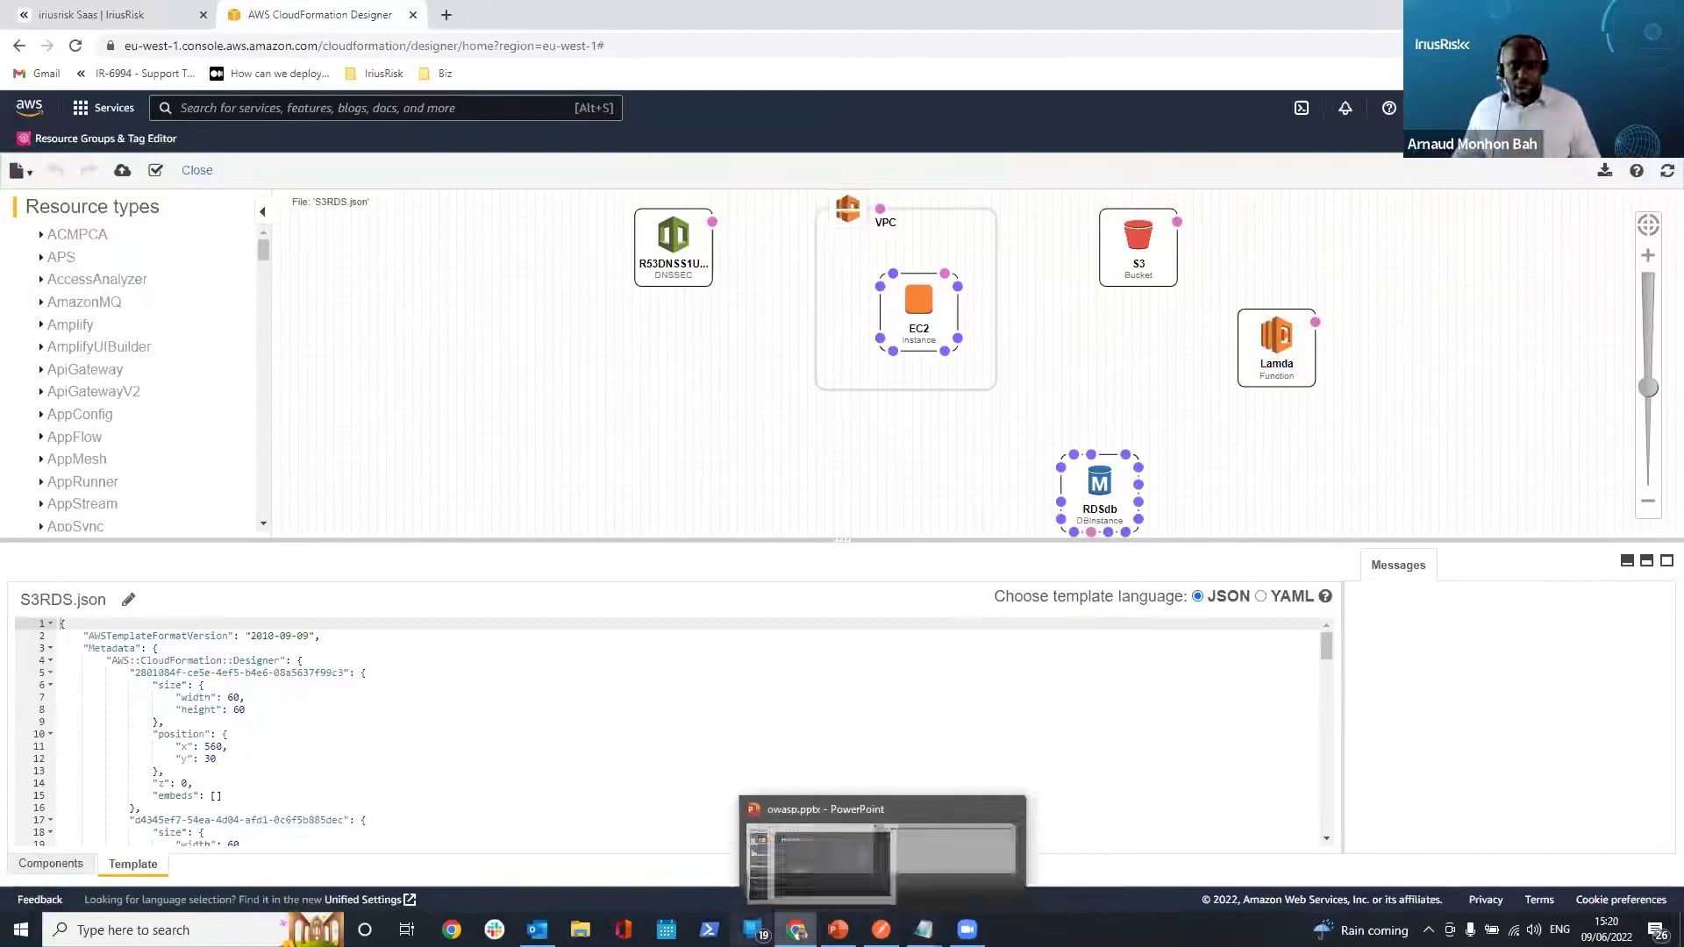
Switch to Postman, attach S3RDS.json as the cft-file of the cloudformation import request and send the request
{"action": "mouse_move", "coordinate": [796, 930]}
{"action": "mouse_move", "coordinate": [881, 930]}
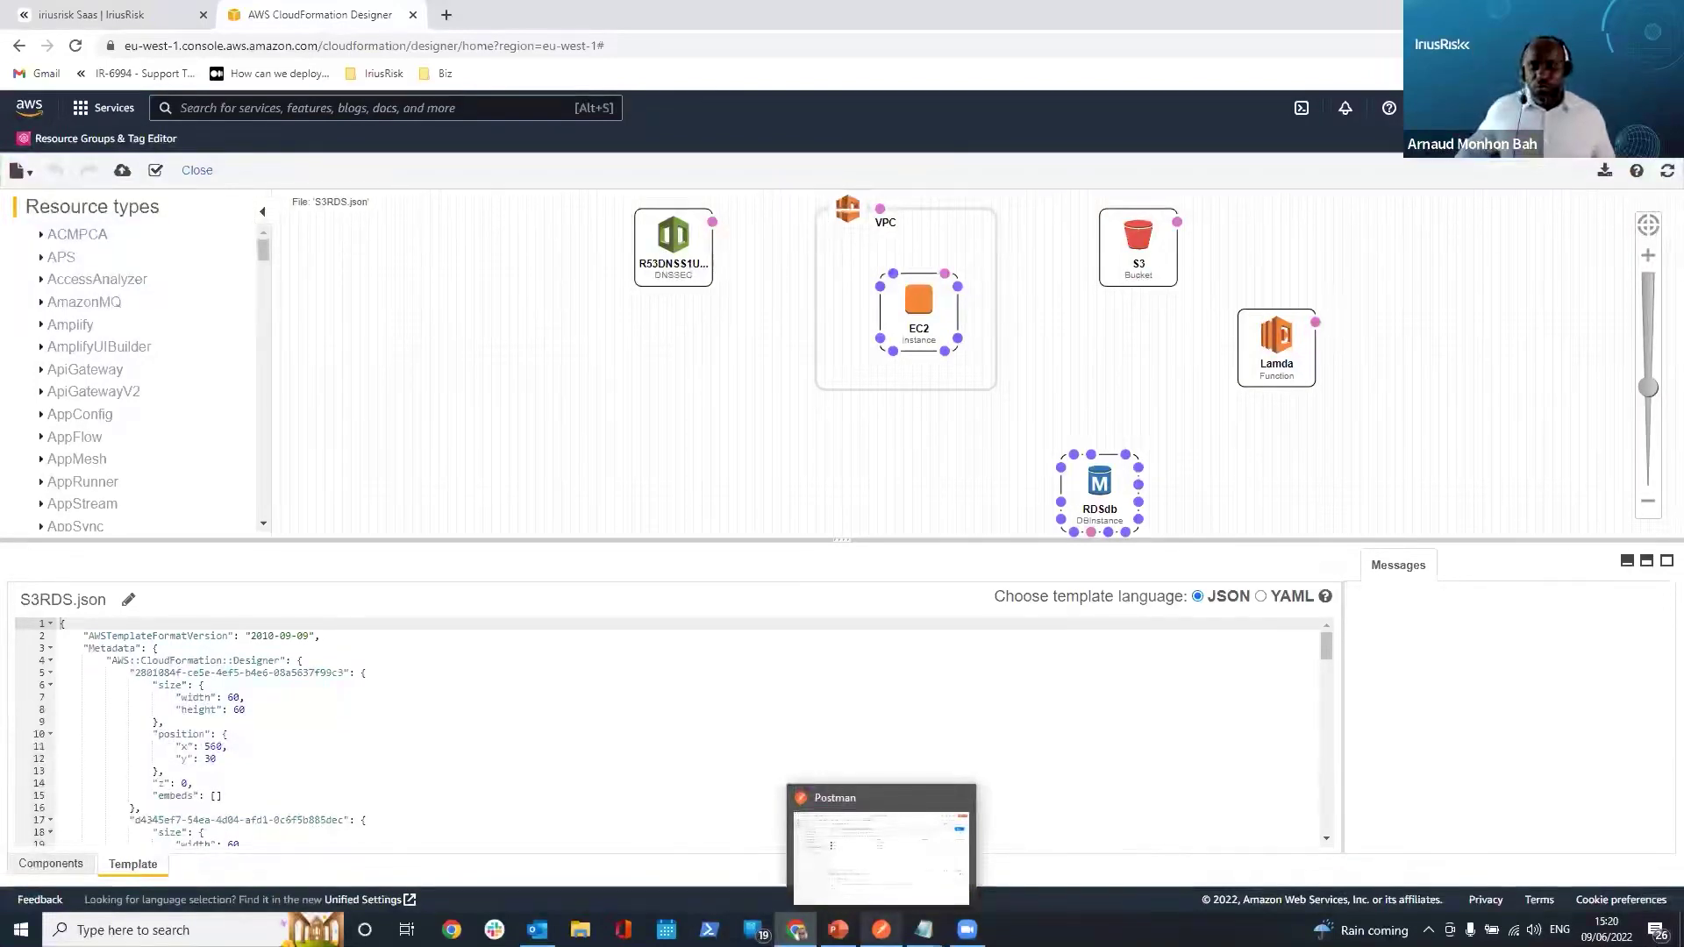
{"action": "left_click", "coordinate": [881, 856]}
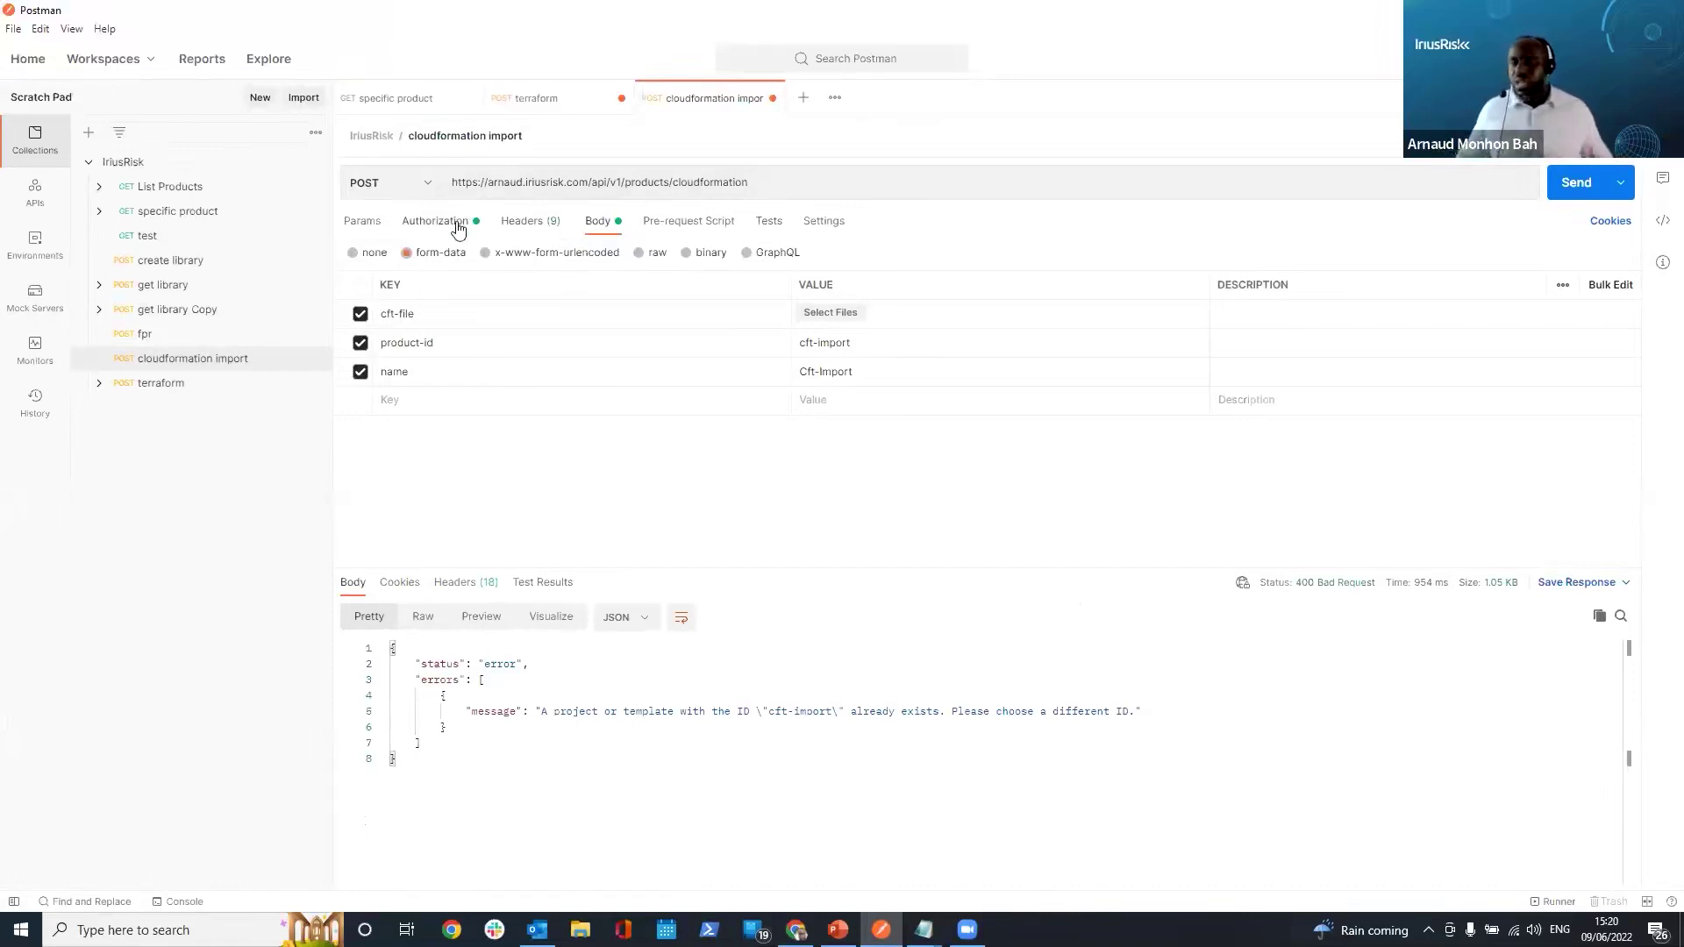
{"action": "left_click", "coordinate": [852, 314]}
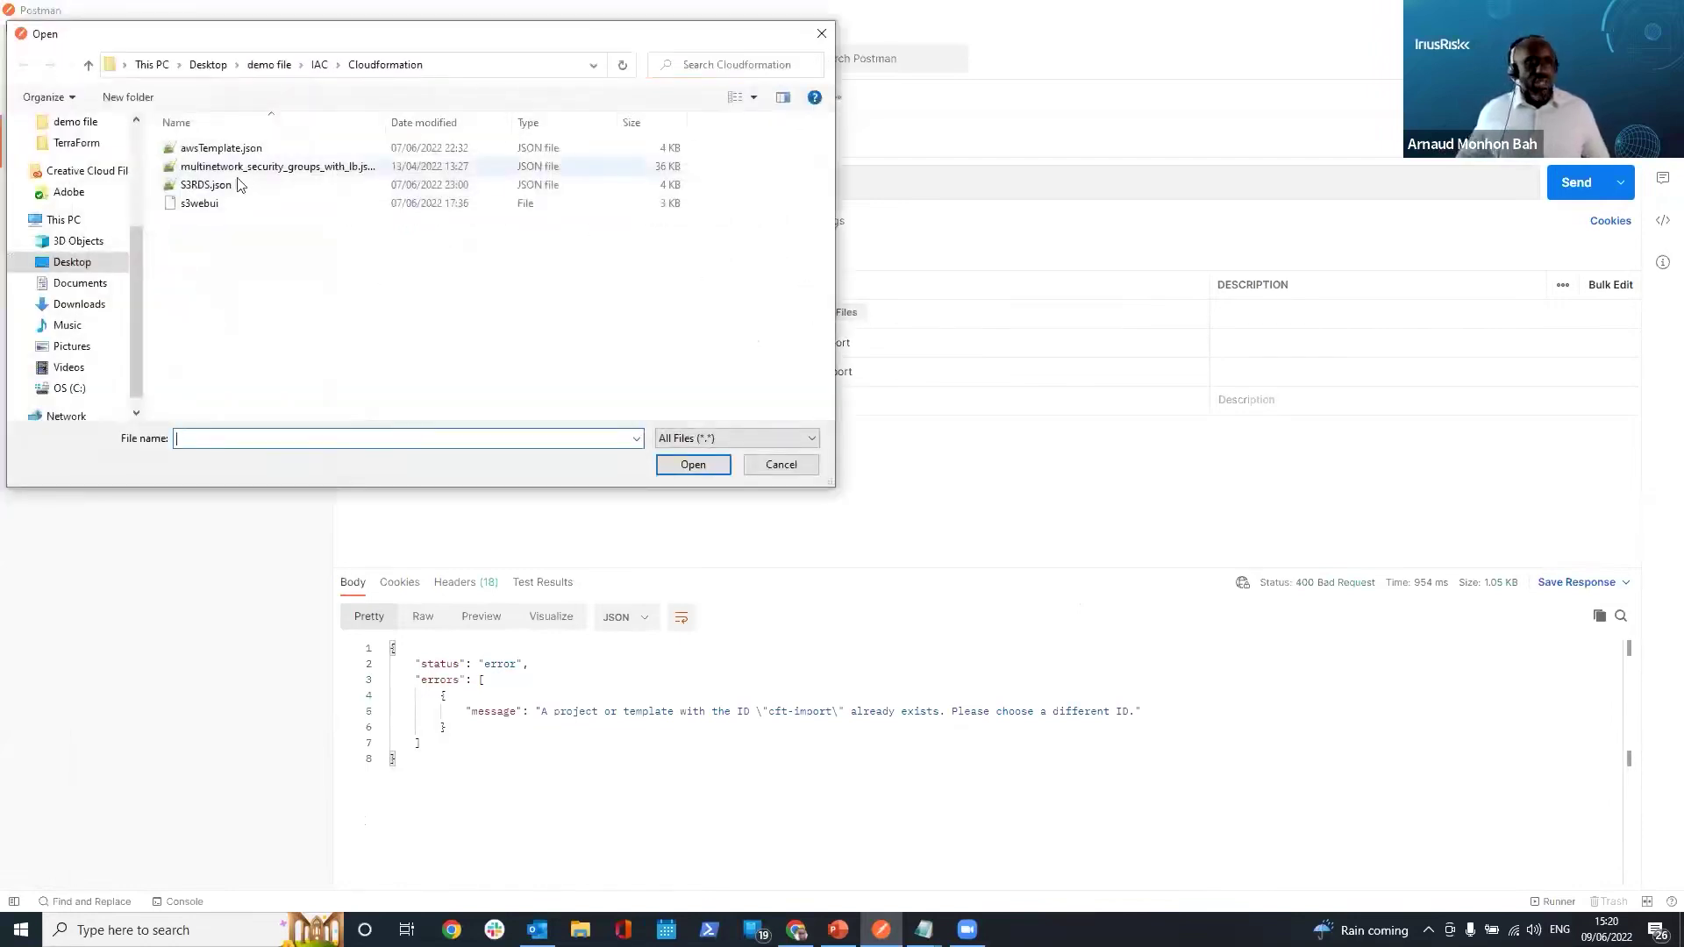
{"action": "left_click", "coordinate": [232, 184]}
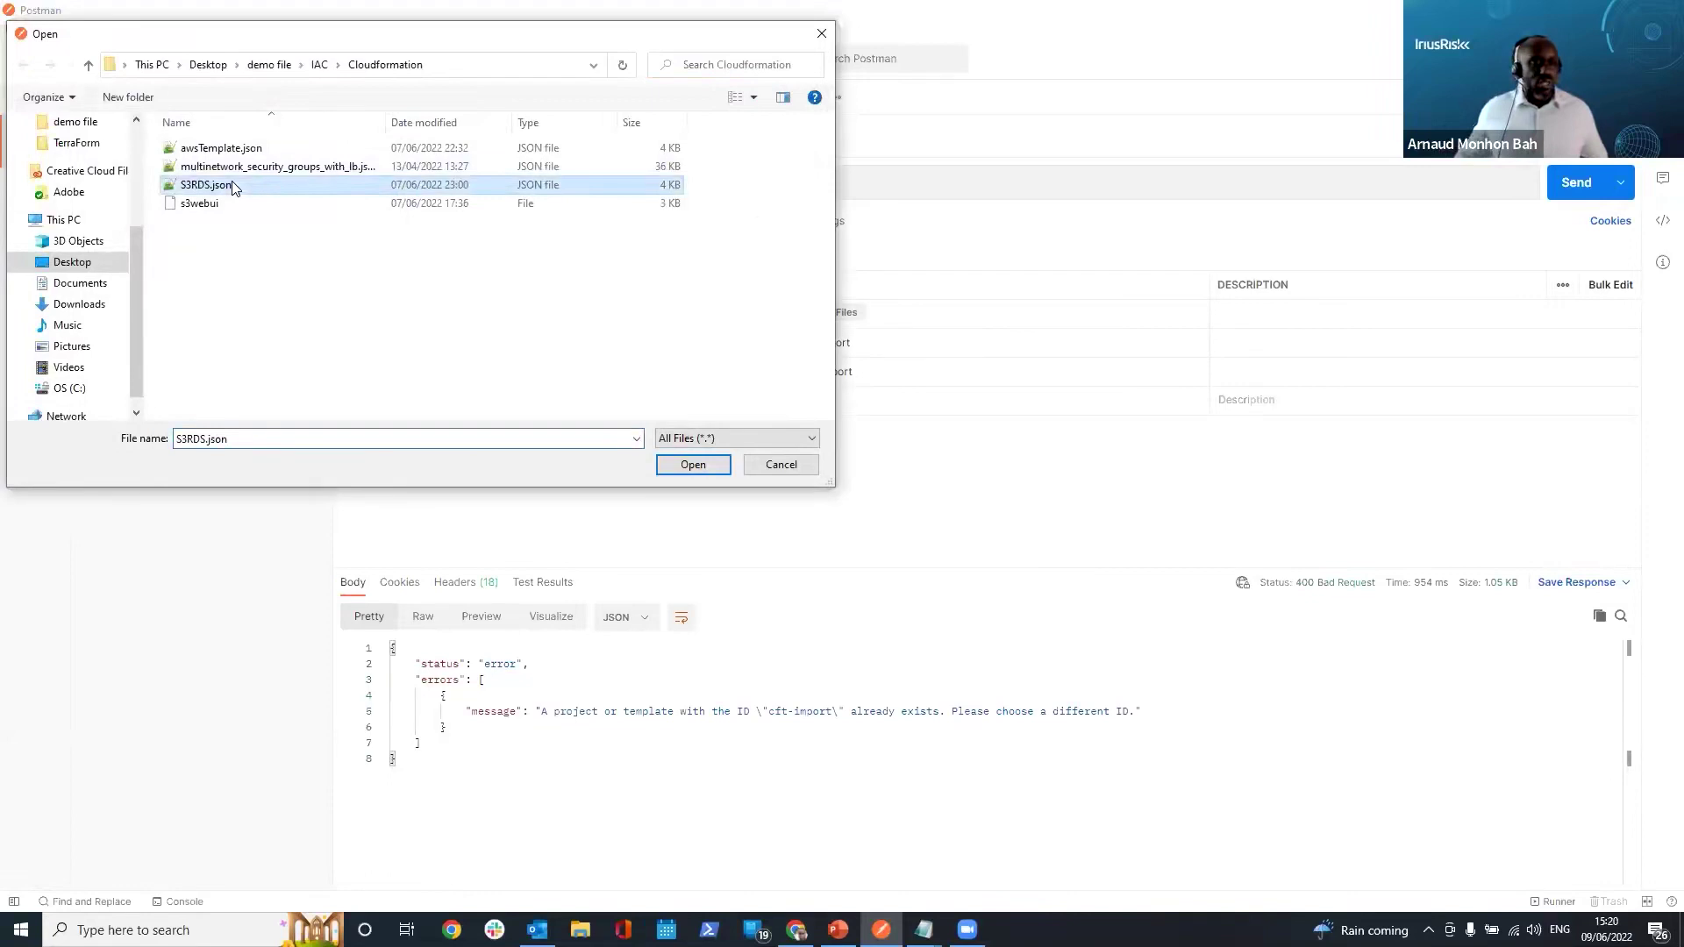
{"action": "left_click", "coordinate": [693, 464]}
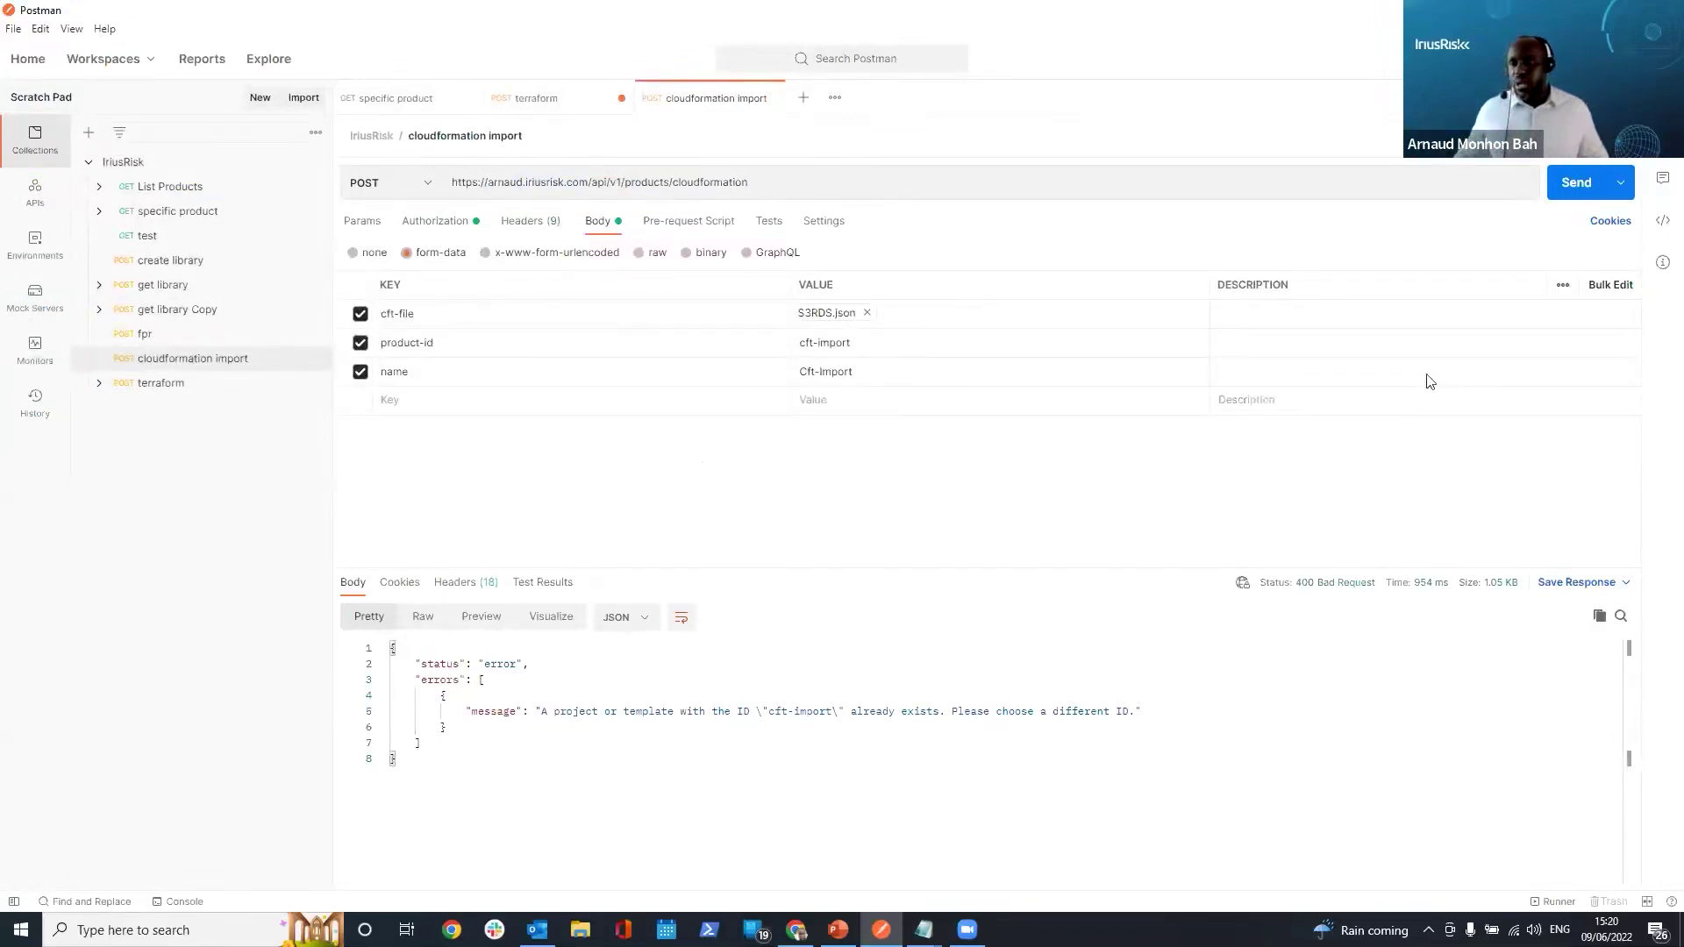
{"action": "left_click", "coordinate": [1583, 181]}
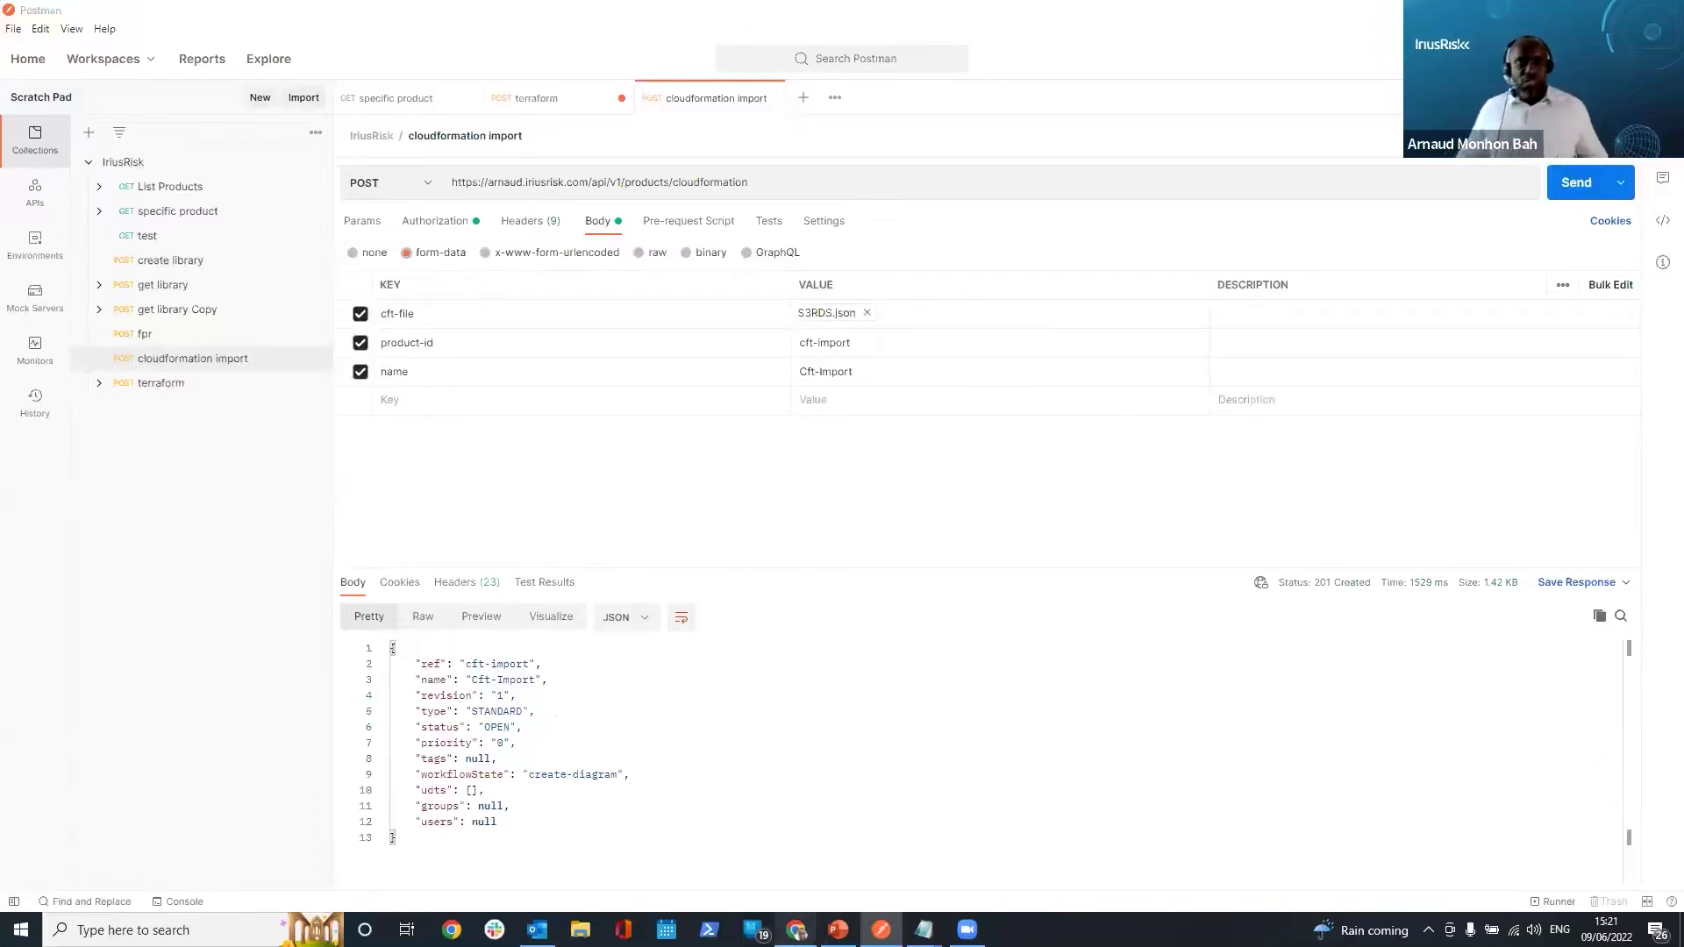
Return to IriusRisk in the browser, open the imported Cft-Import project and display its diagram
{"action": "key", "text": "alt+Tab"}
{"action": "left_click", "coordinate": [105, 16]}
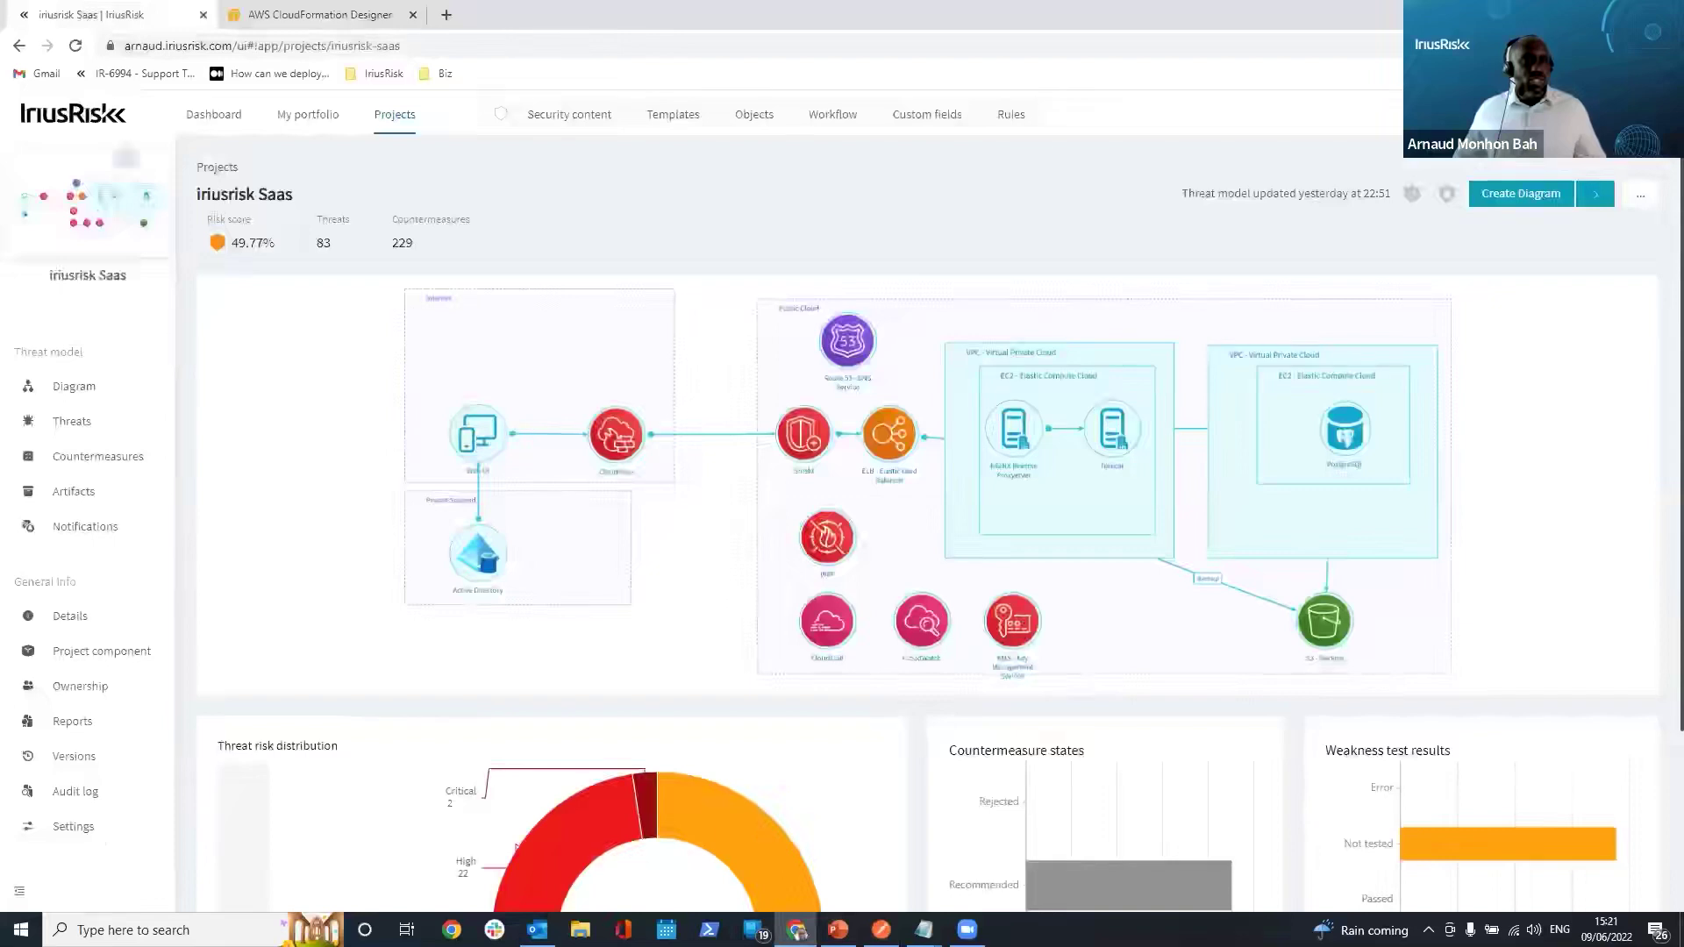
{"action": "mouse_move", "coordinate": [391, 139]}
{"action": "left_click", "coordinate": [418, 165]}
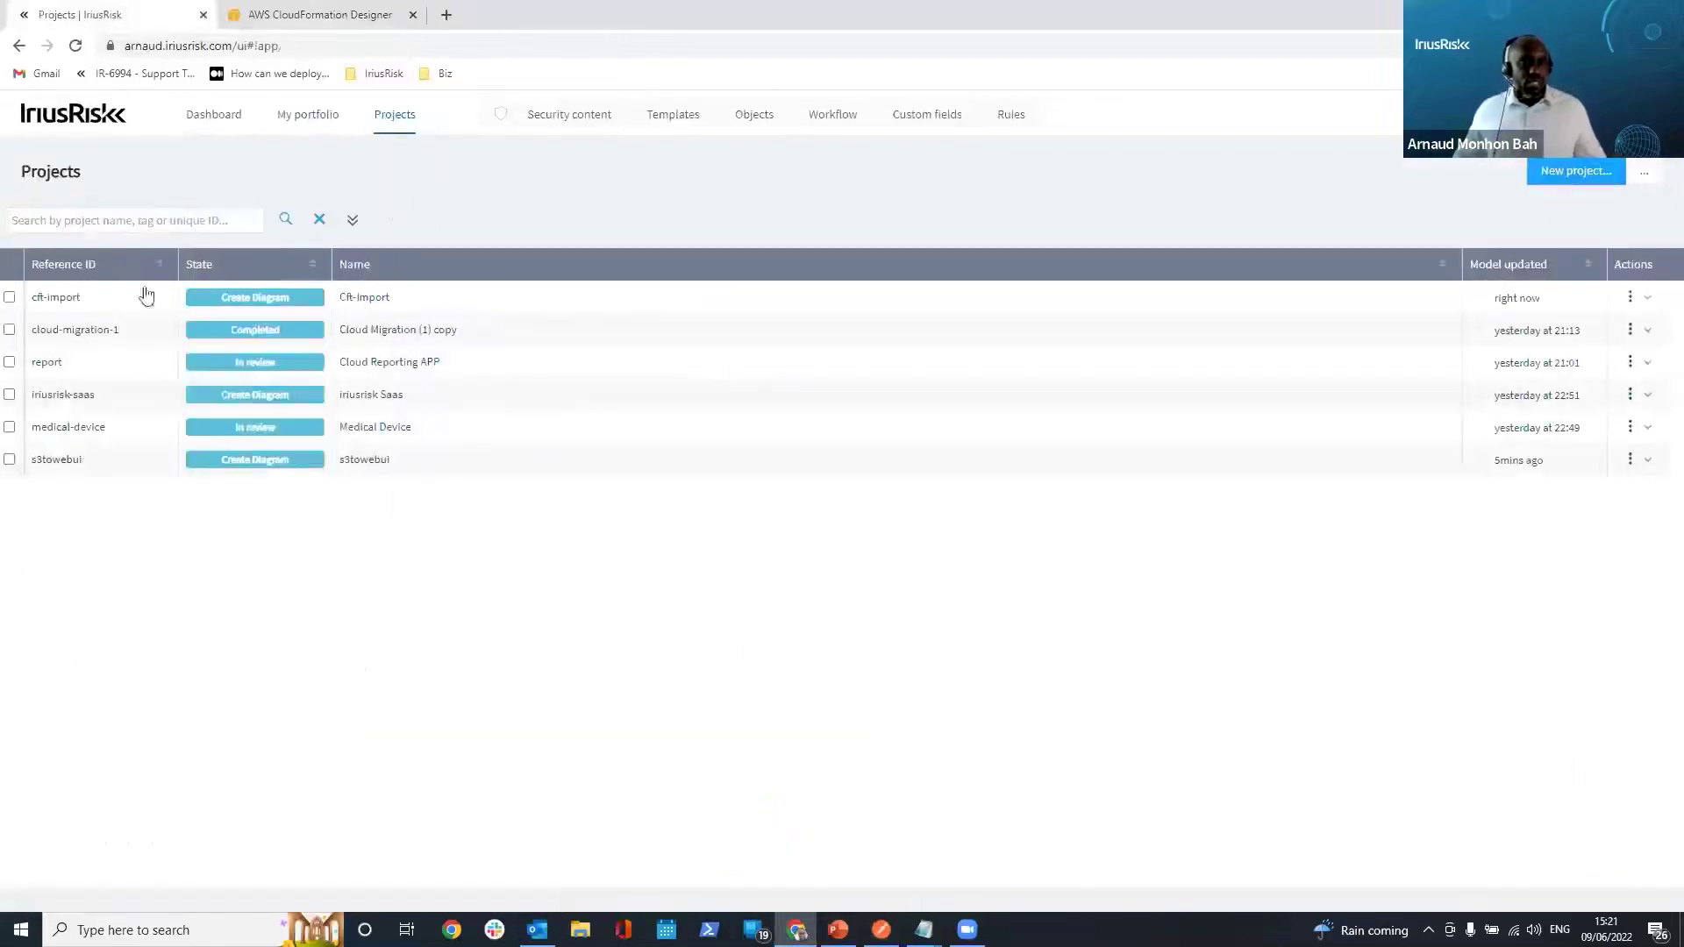
{"action": "left_click", "coordinate": [79, 303]}
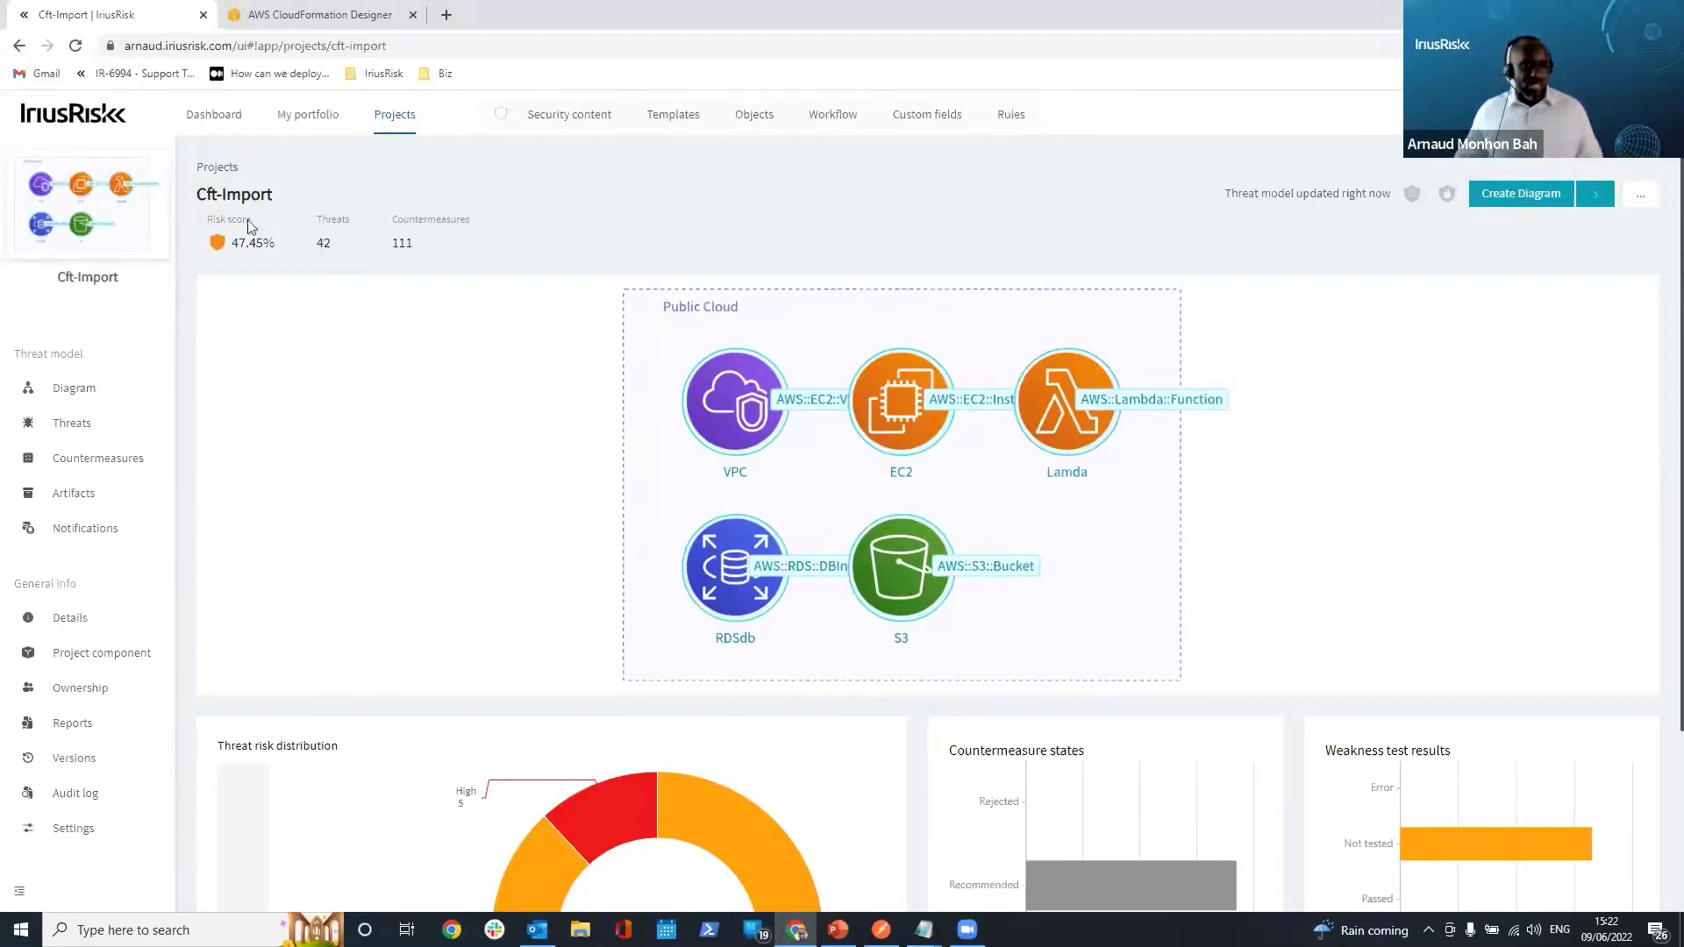
{"action": "left_click", "coordinate": [77, 396]}
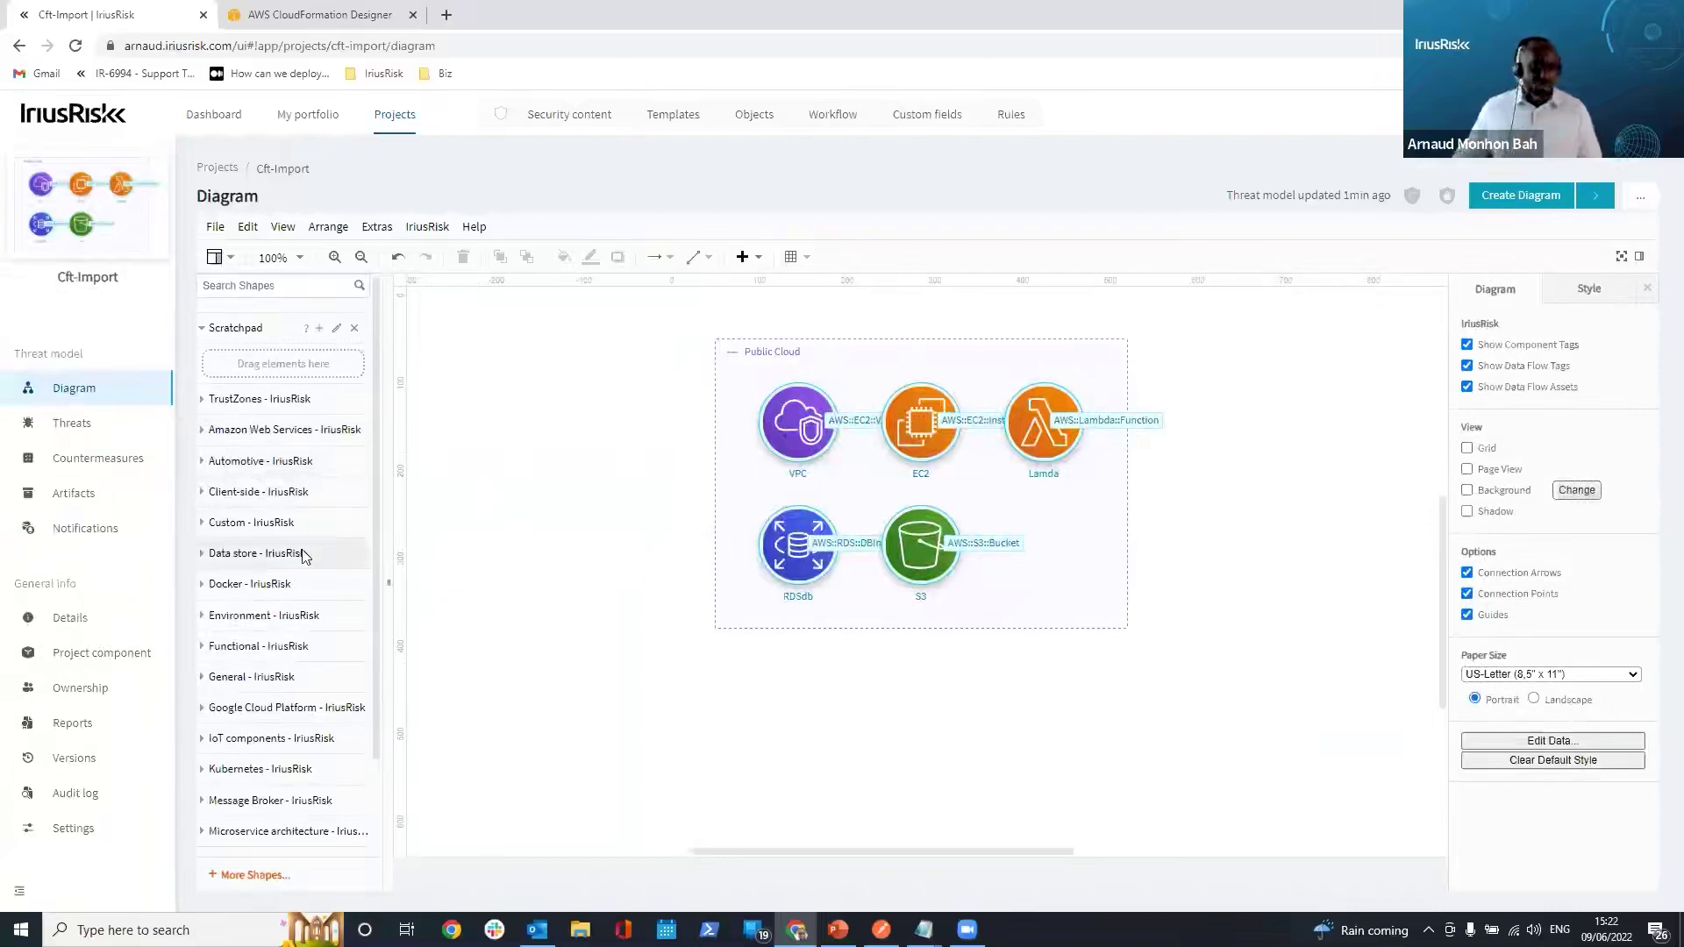
Add an Internet trust zone to the diagram beside the Public Cloud zone
{"action": "left_click", "coordinate": [268, 494]}
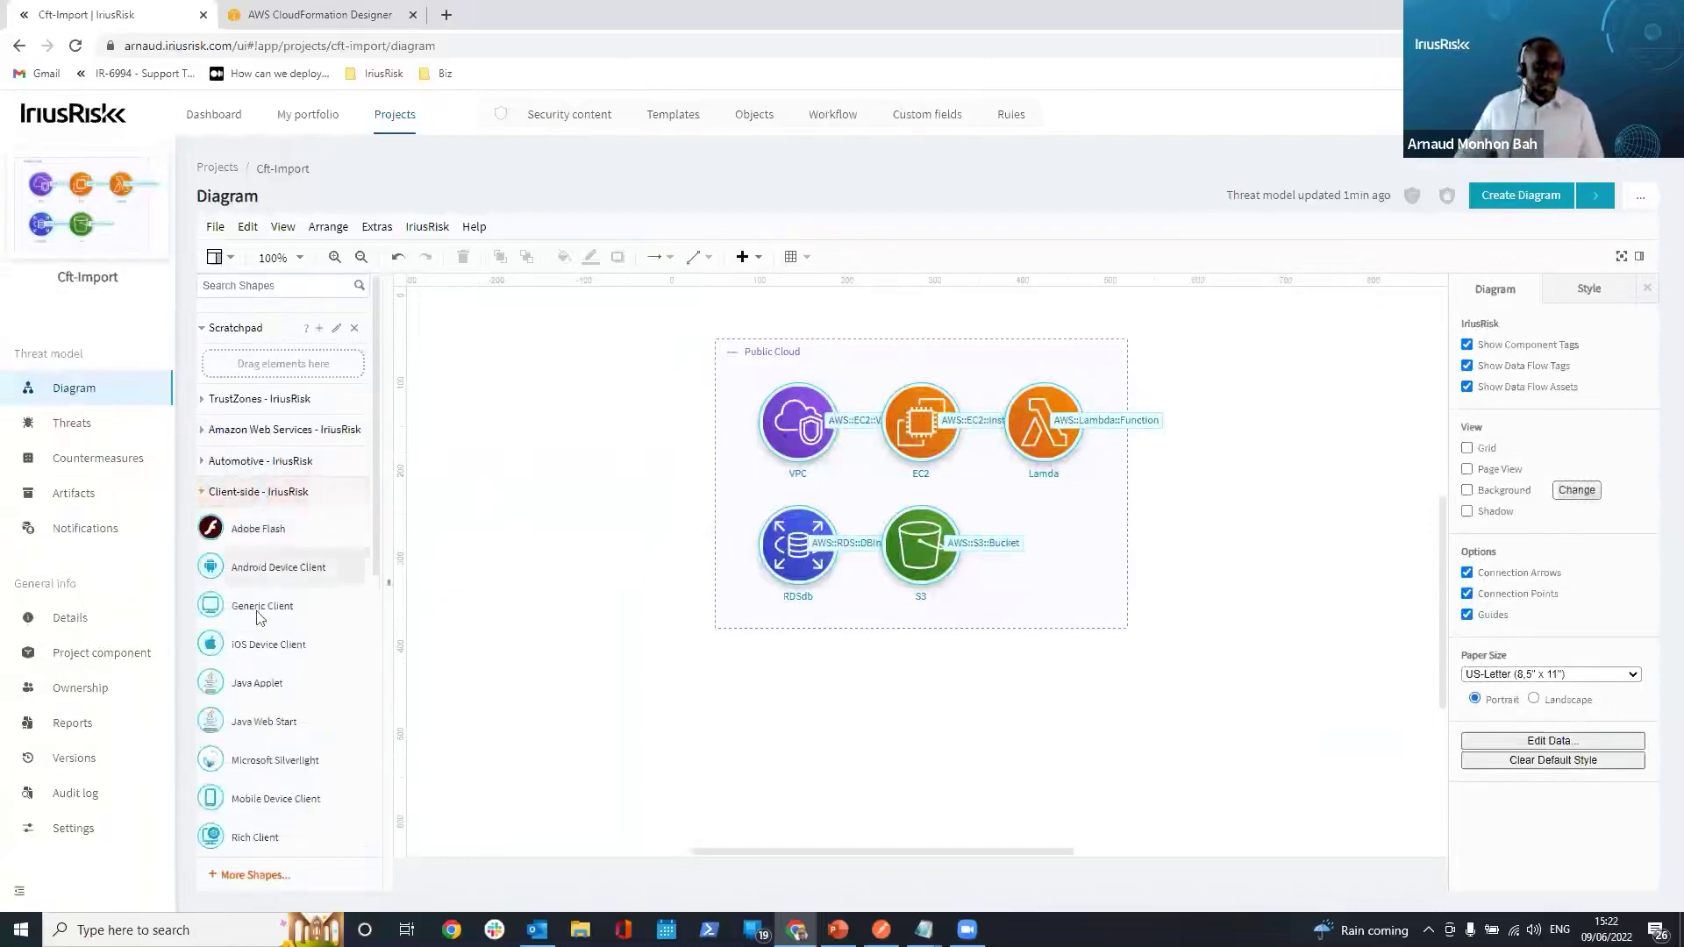
{"action": "left_click", "coordinate": [260, 399]}
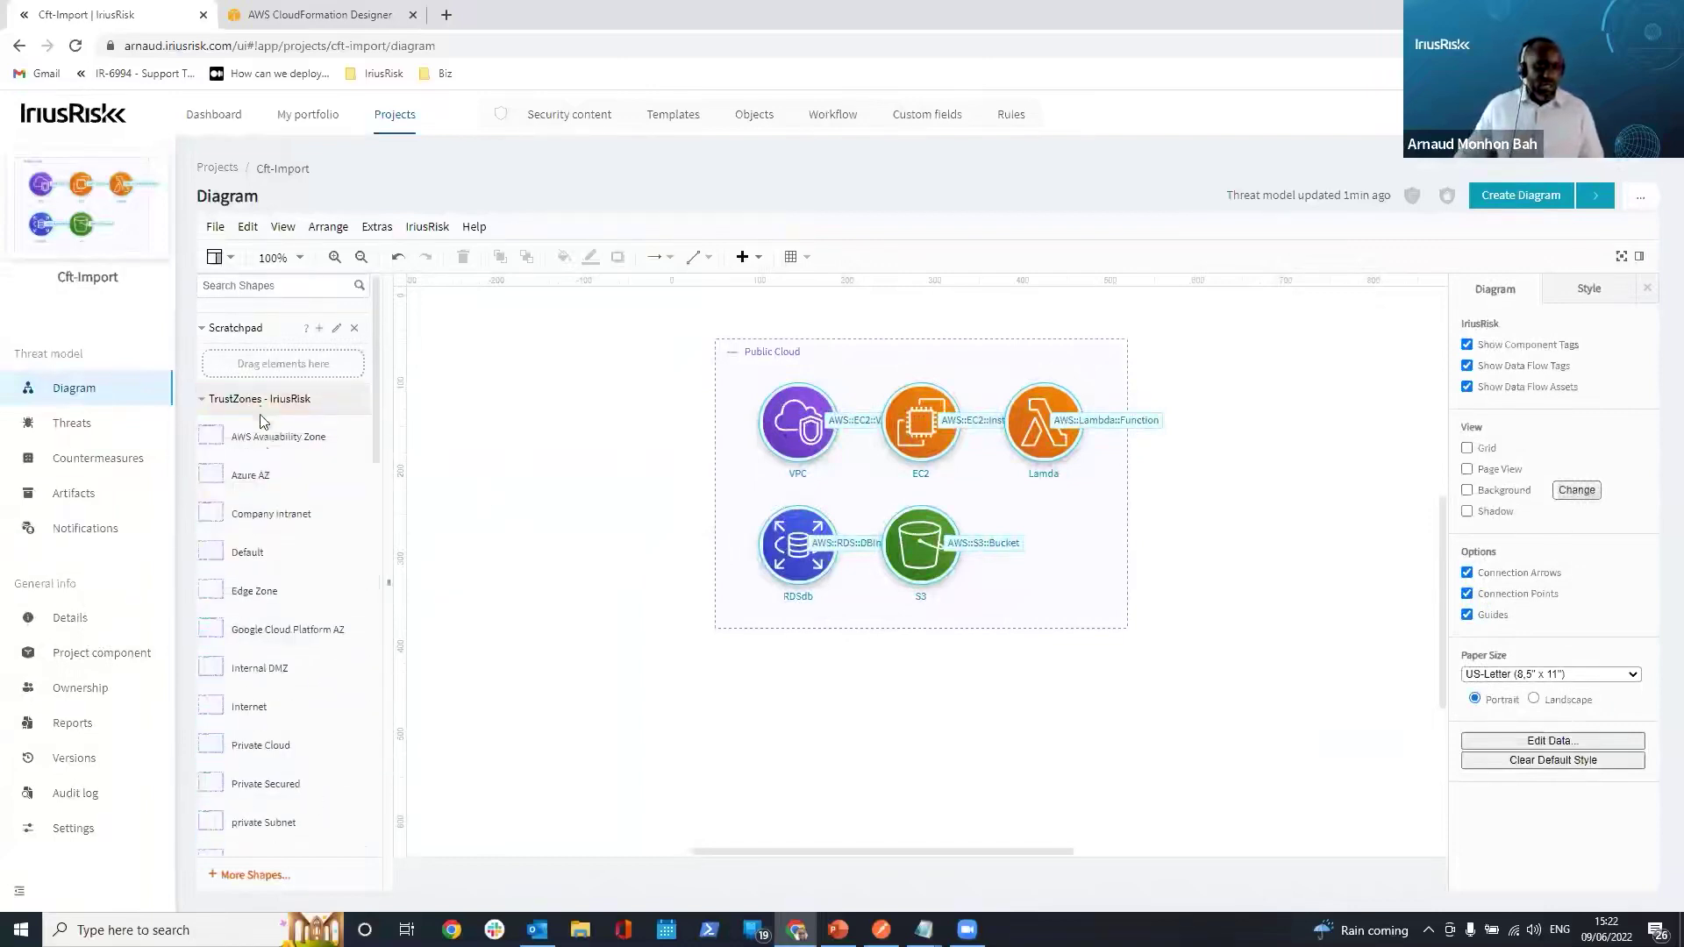
{"action": "scroll", "coordinate": [277, 658], "scroll_direction": "down", "scroll_amount": 1}
{"action": "left_click_drag", "start_coordinate": [249, 618], "coordinate": [443, 395]}
Place a Web UI client component inside the Internet trust zone and connect it with a data flow to the S3 component
{"action": "scroll", "coordinate": [272, 711], "scroll_direction": "down", "scroll_amount": 3}
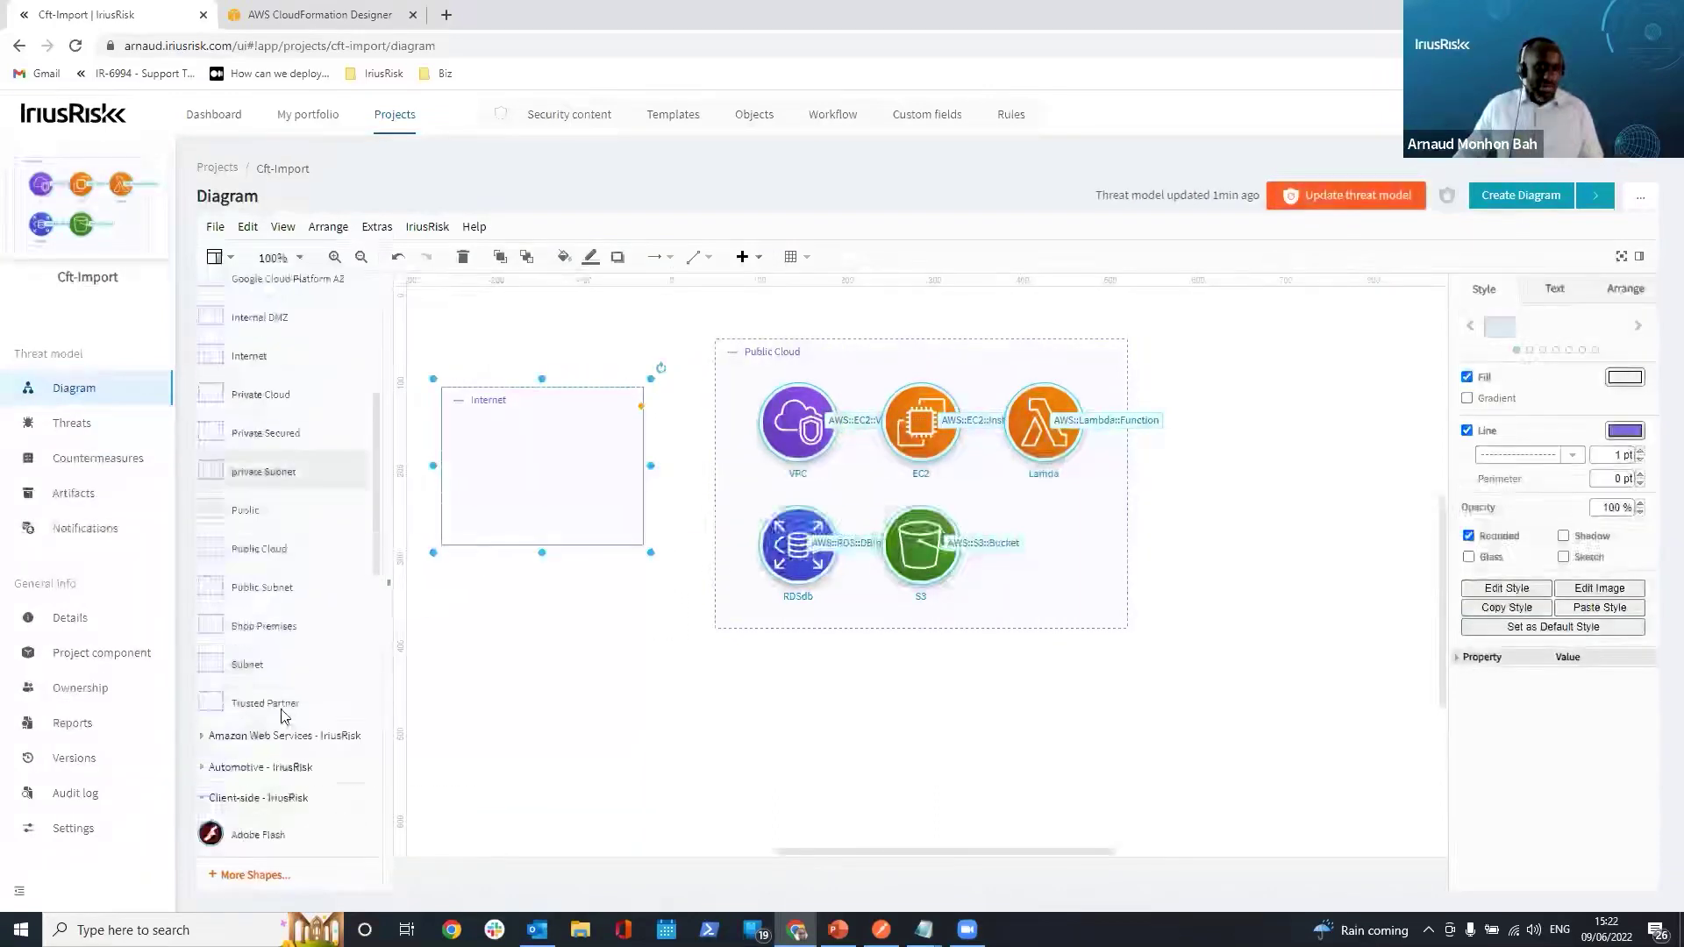
{"action": "left_click", "coordinate": [267, 795]}
{"action": "left_click", "coordinate": [265, 794]}
{"action": "scroll", "coordinate": [254, 763], "scroll_direction": "down", "scroll_amount": 6}
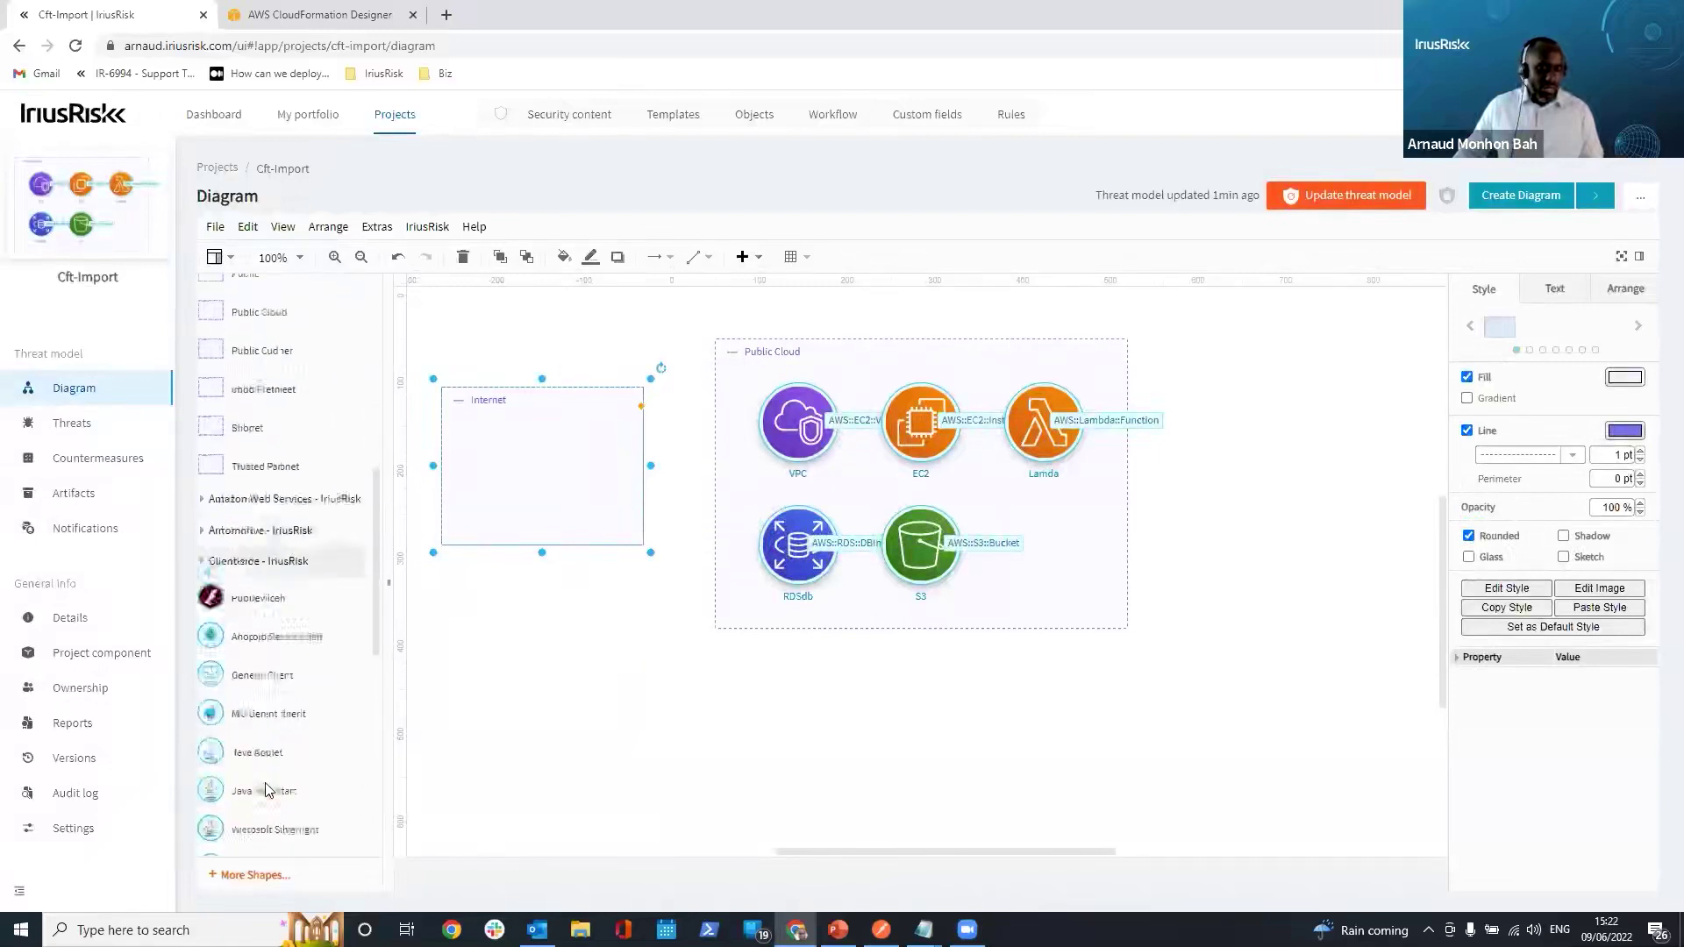
{"action": "left_click_drag", "start_coordinate": [246, 695], "coordinate": [907, 515]}
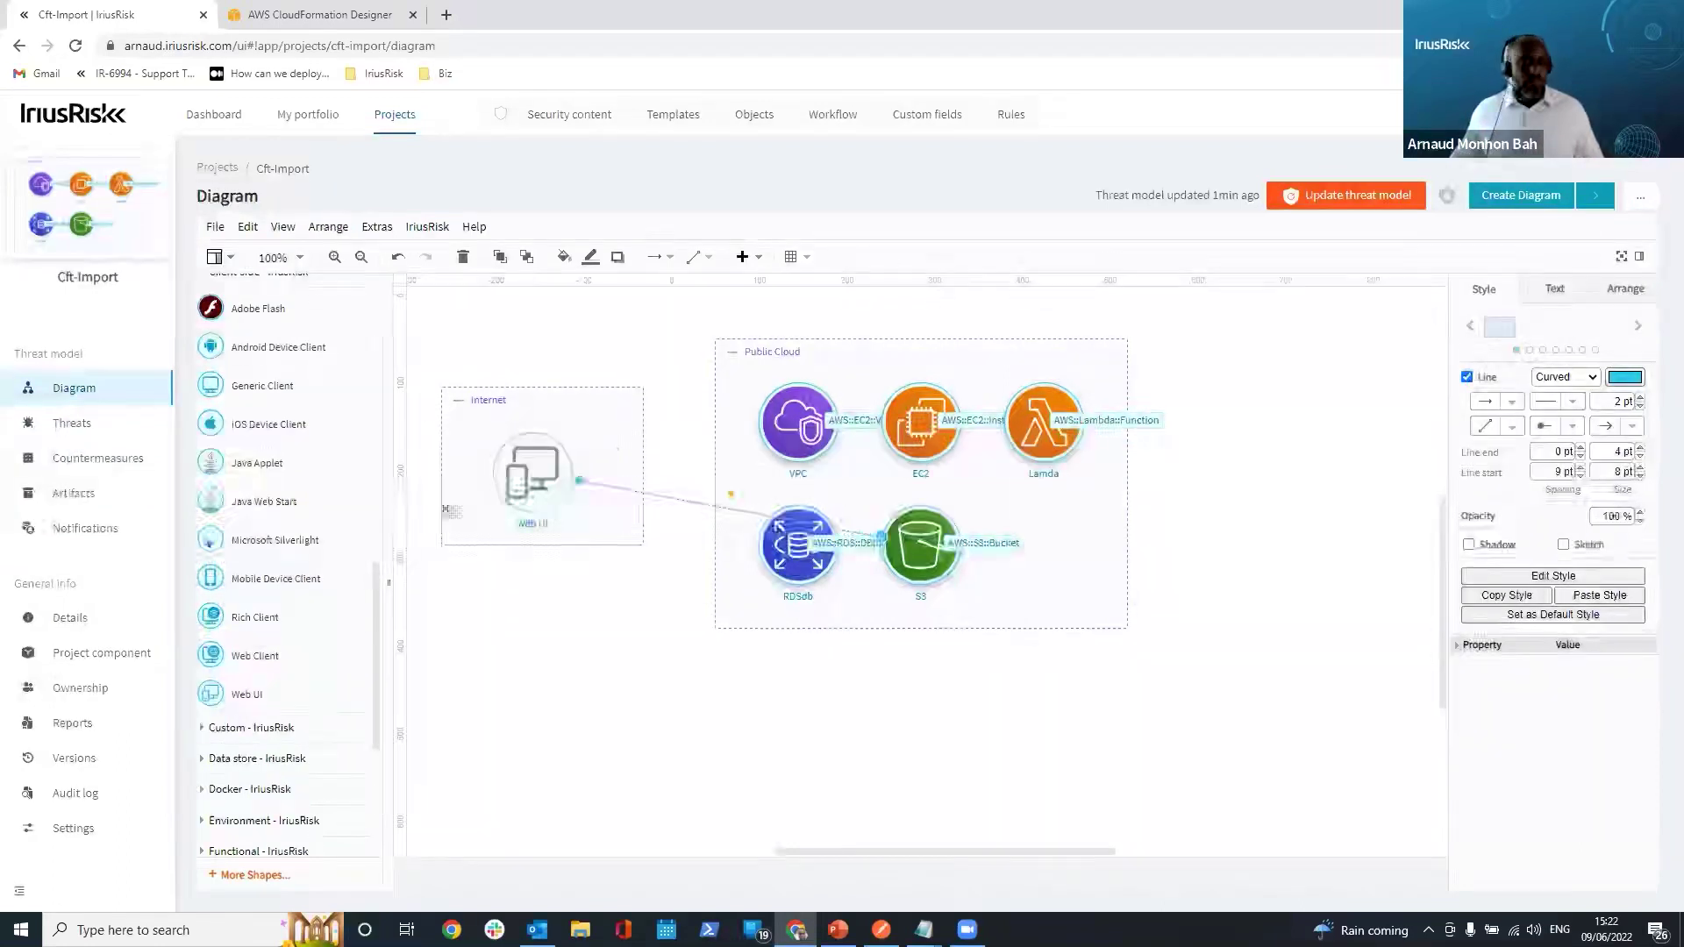
Update the threat model from the changed diagram and expand the S3 component's threats in the project's threat list
{"action": "left_click", "coordinate": [1357, 196]}
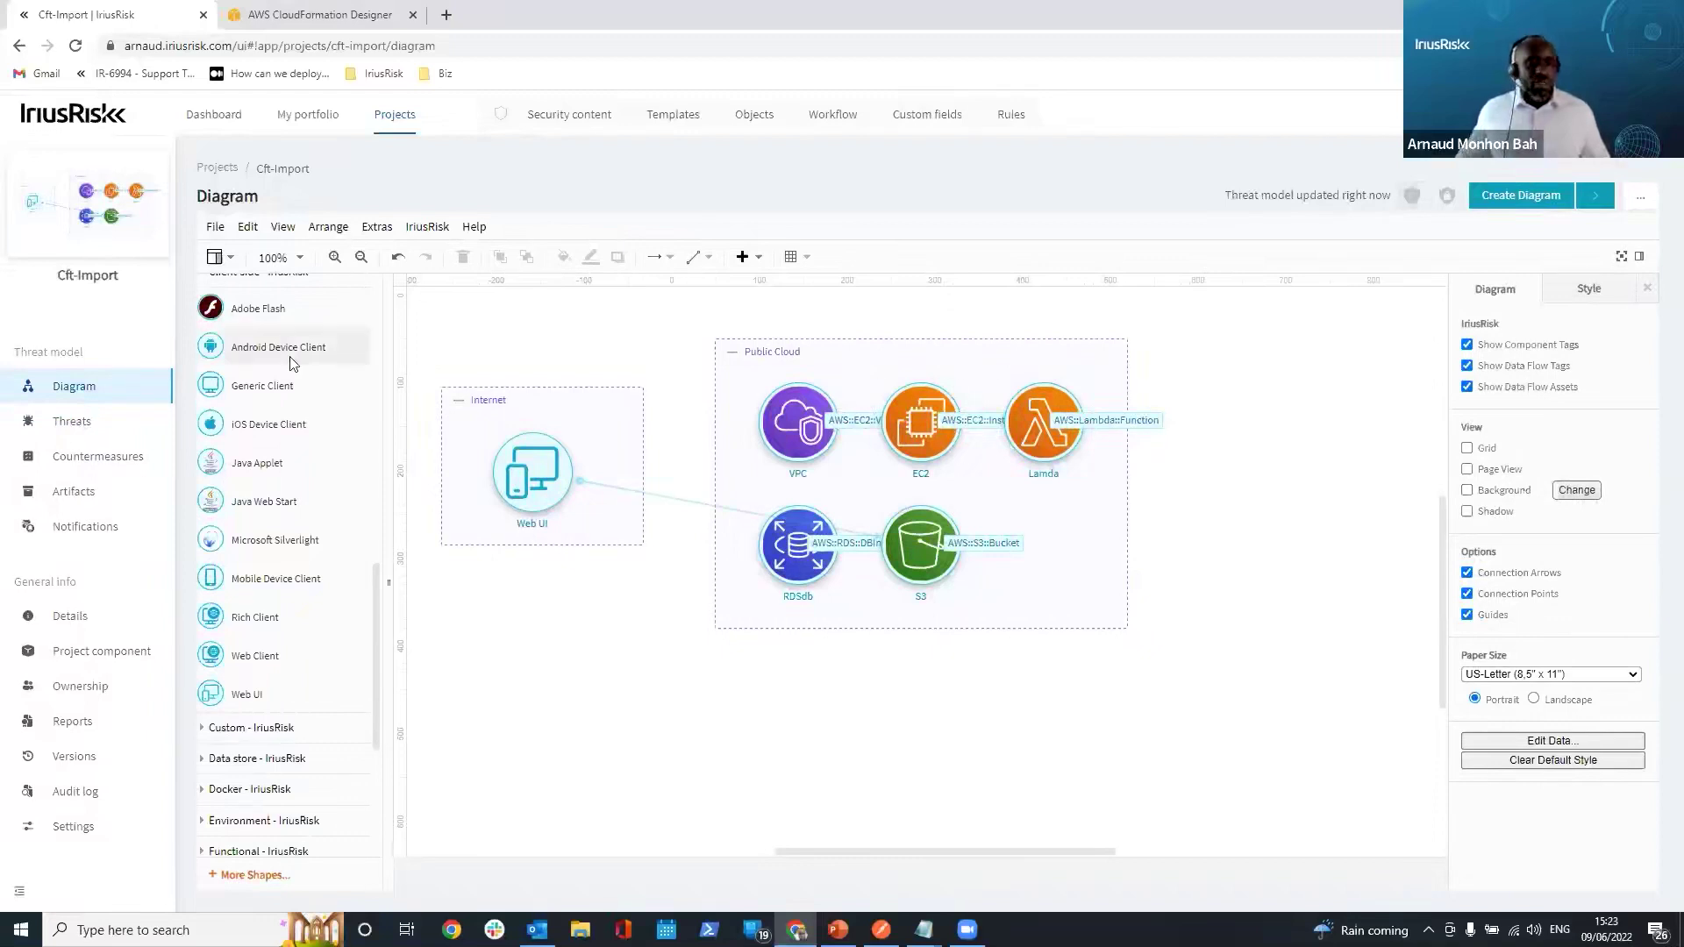
{"action": "mouse_move", "coordinate": [292, 362]}
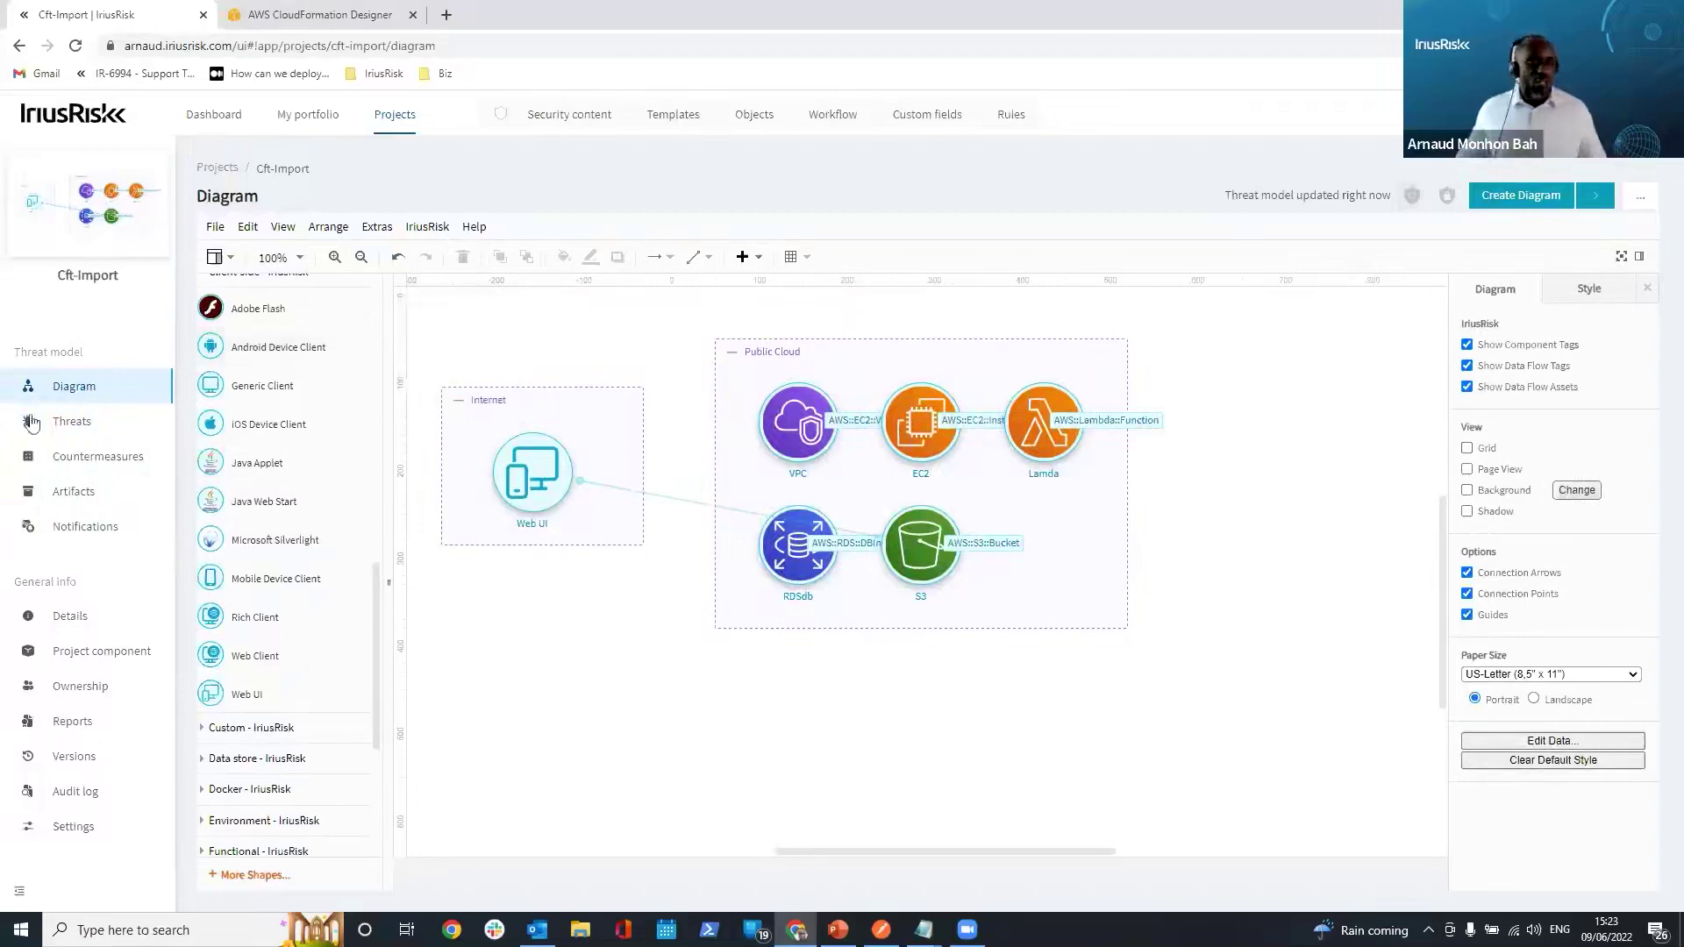
{"action": "left_click", "coordinate": [82, 430]}
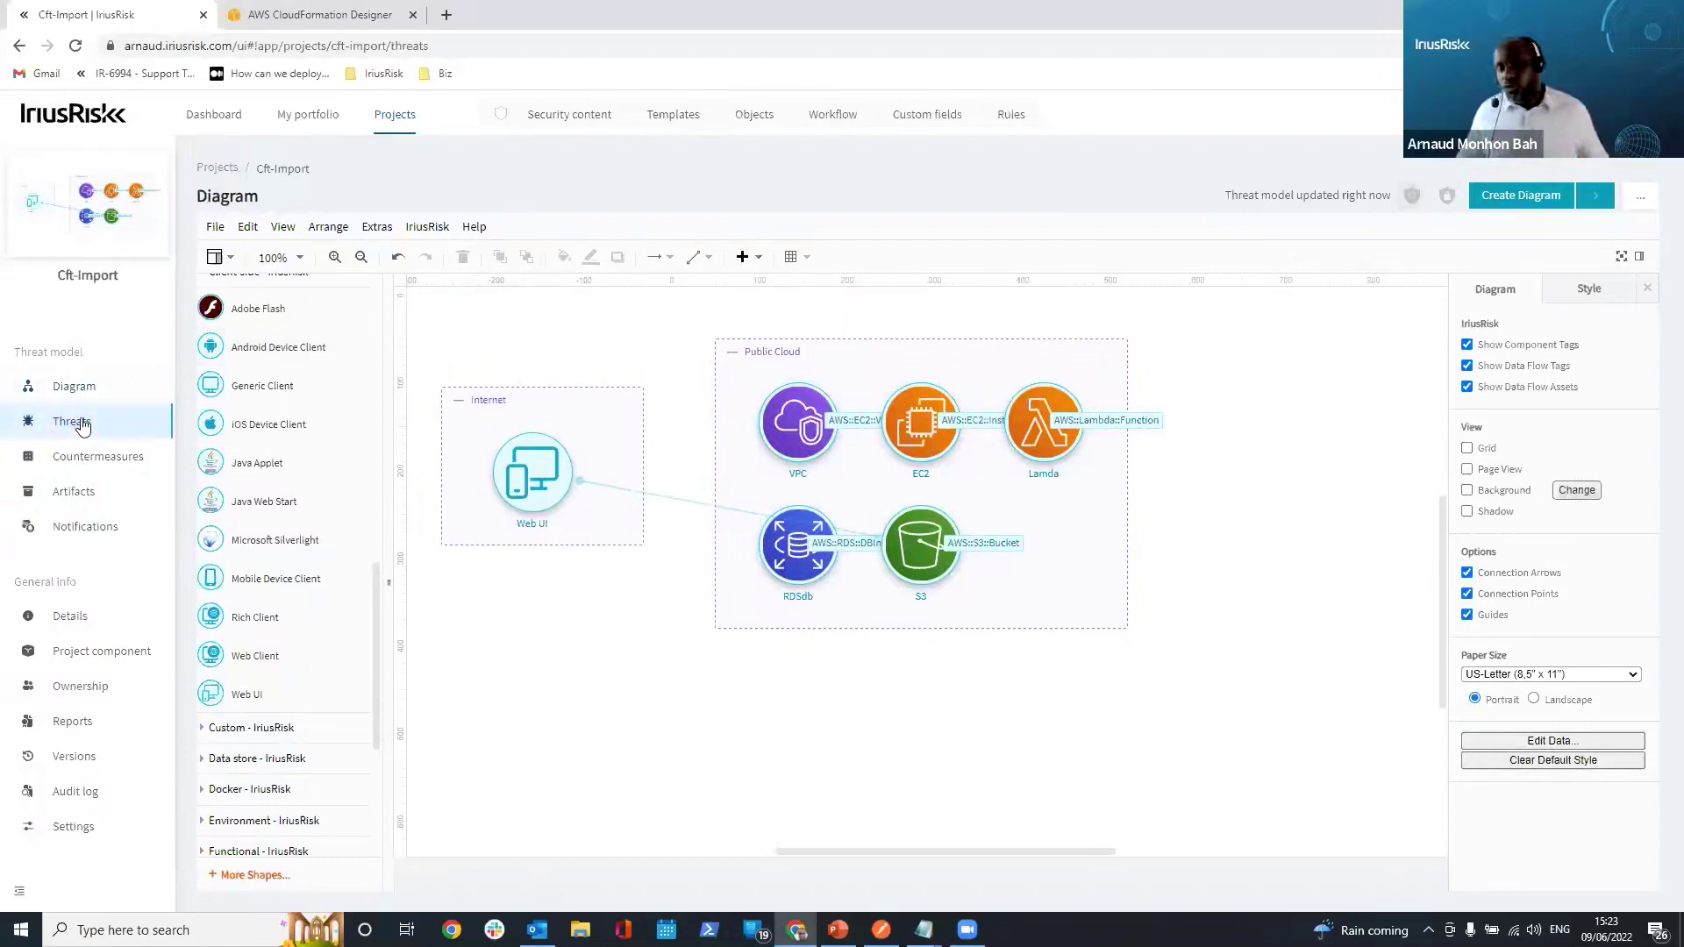
{"action": "left_click", "coordinate": [229, 419]}
{"action": "left_click", "coordinate": [242, 459]}
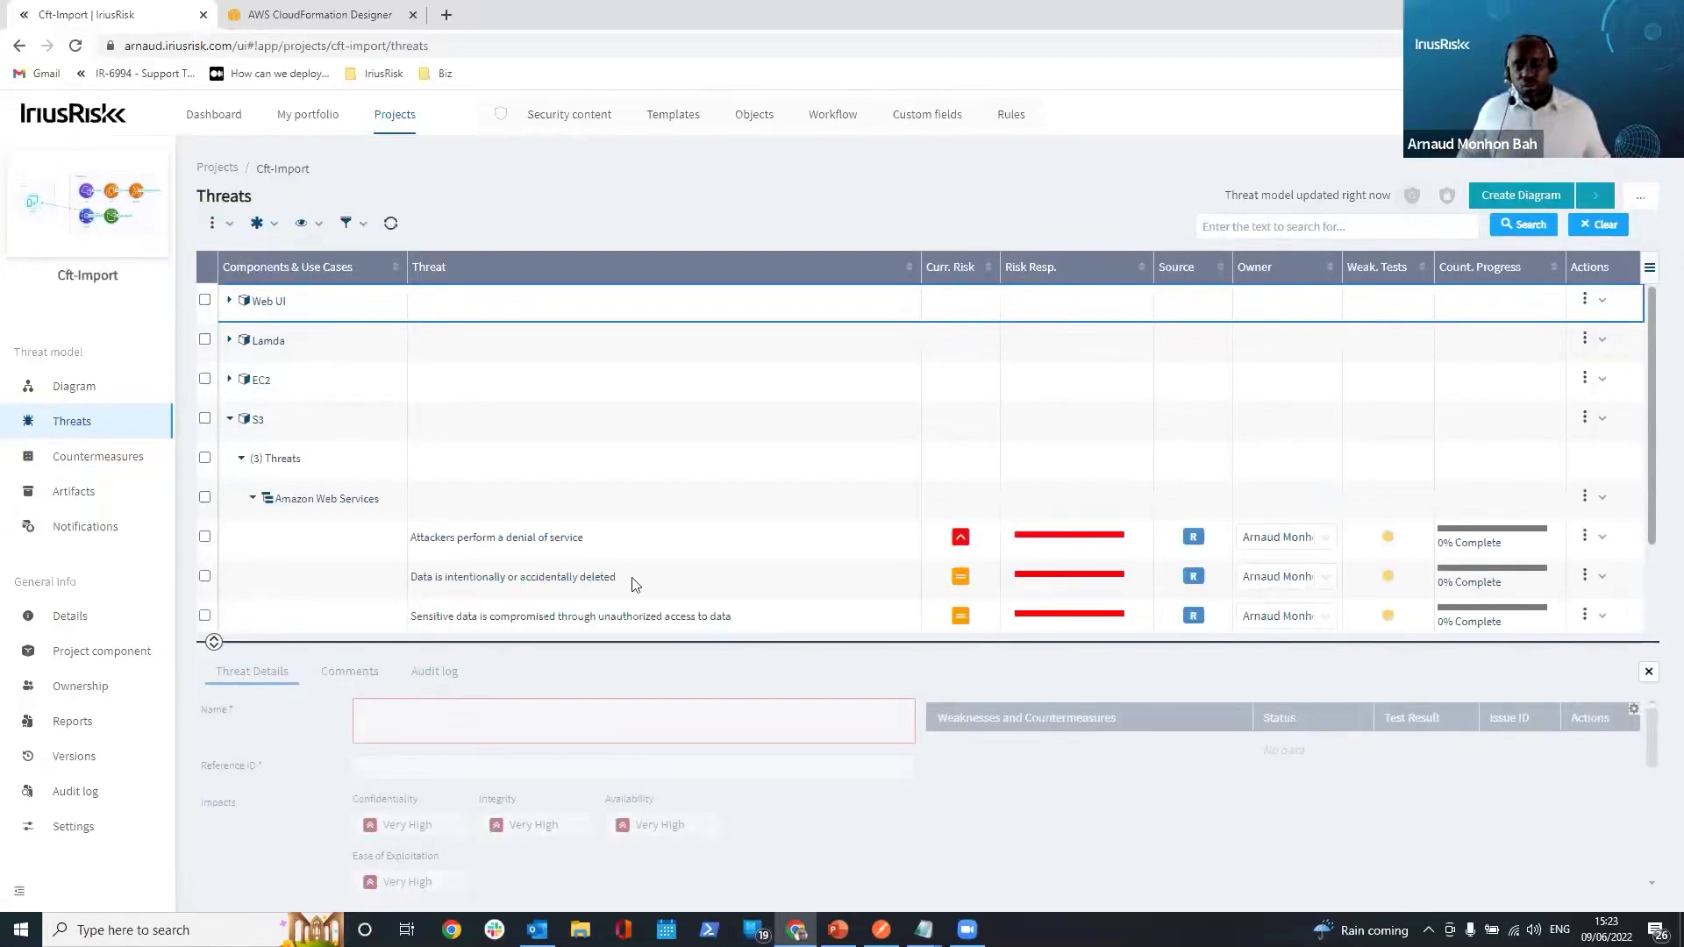
Create a new tracker issue for the countermeasure "Configure S3 bucket versioning for sensitive data" of the S3 threat "Data is intentionally or accidentally deleted"
{"action": "left_click", "coordinate": [791, 584]}
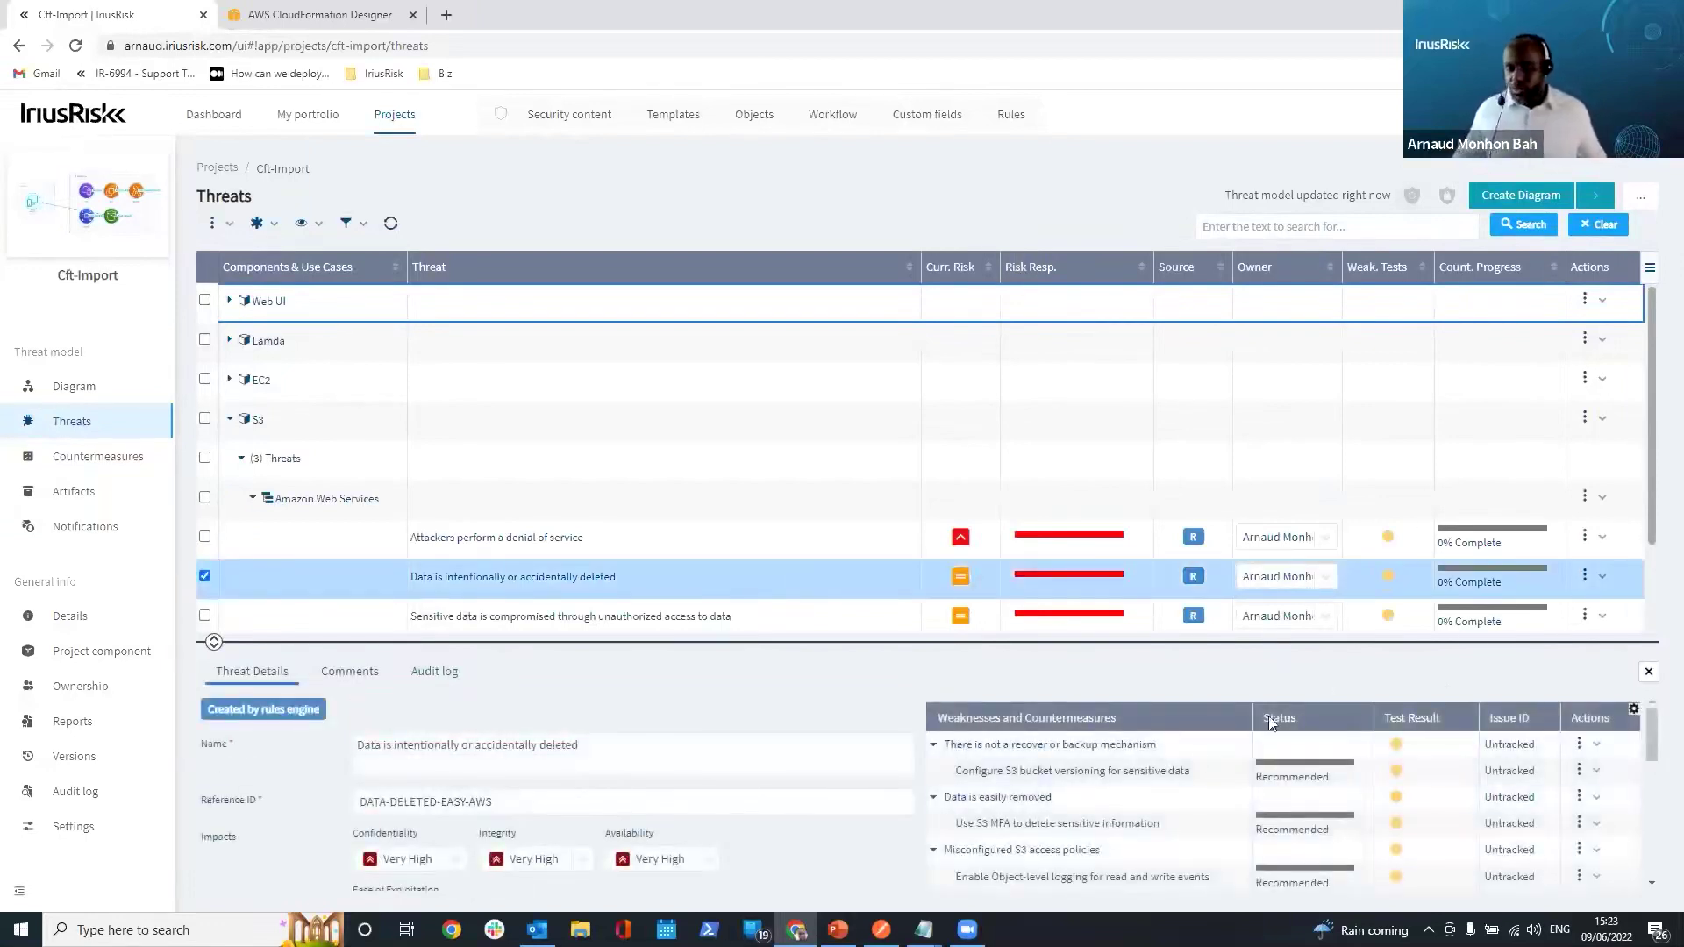
{"action": "left_click", "coordinate": [1197, 746]}
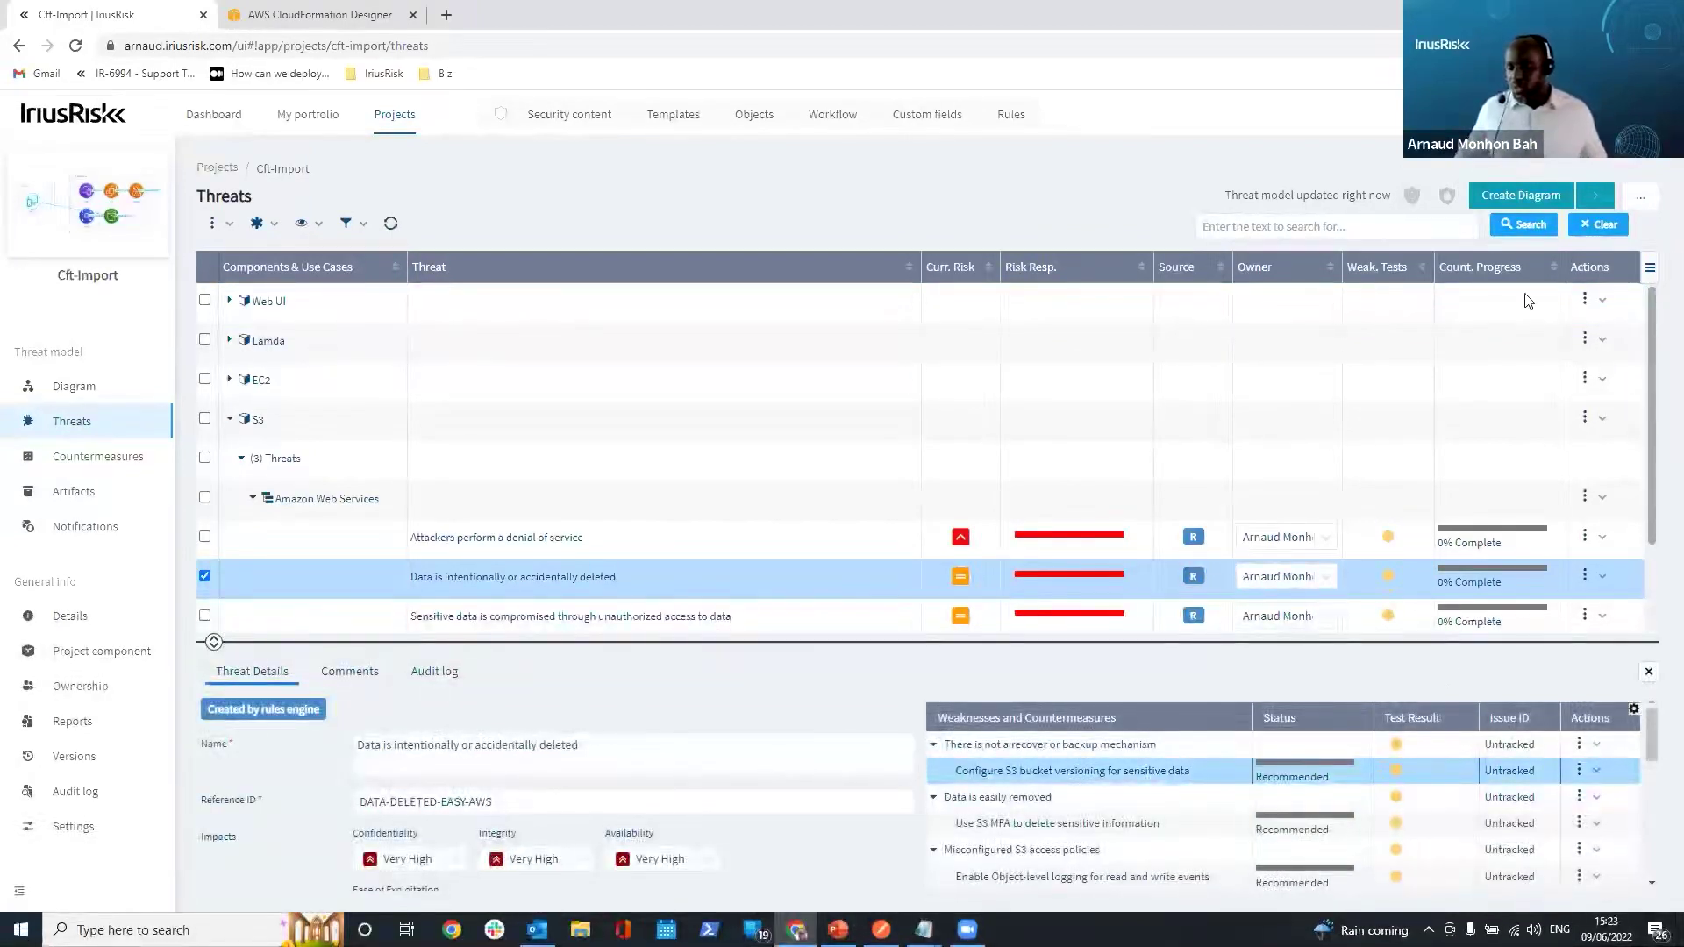
{"action": "left_click", "coordinate": [1595, 772]}
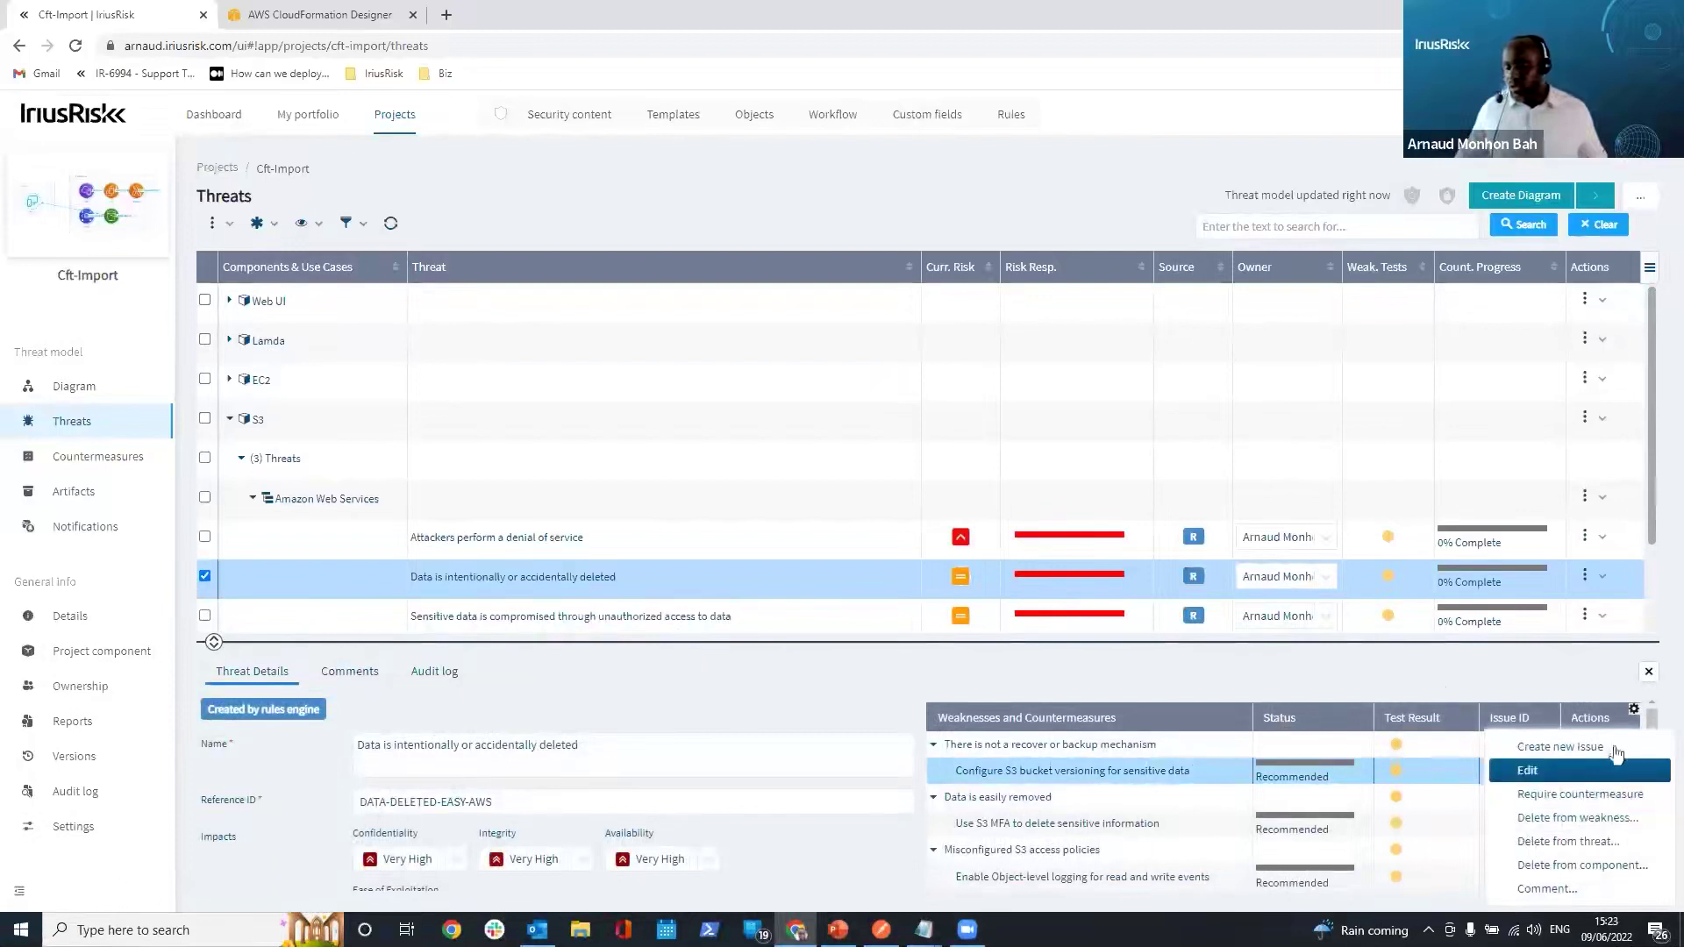
{"action": "left_click", "coordinate": [1616, 749]}
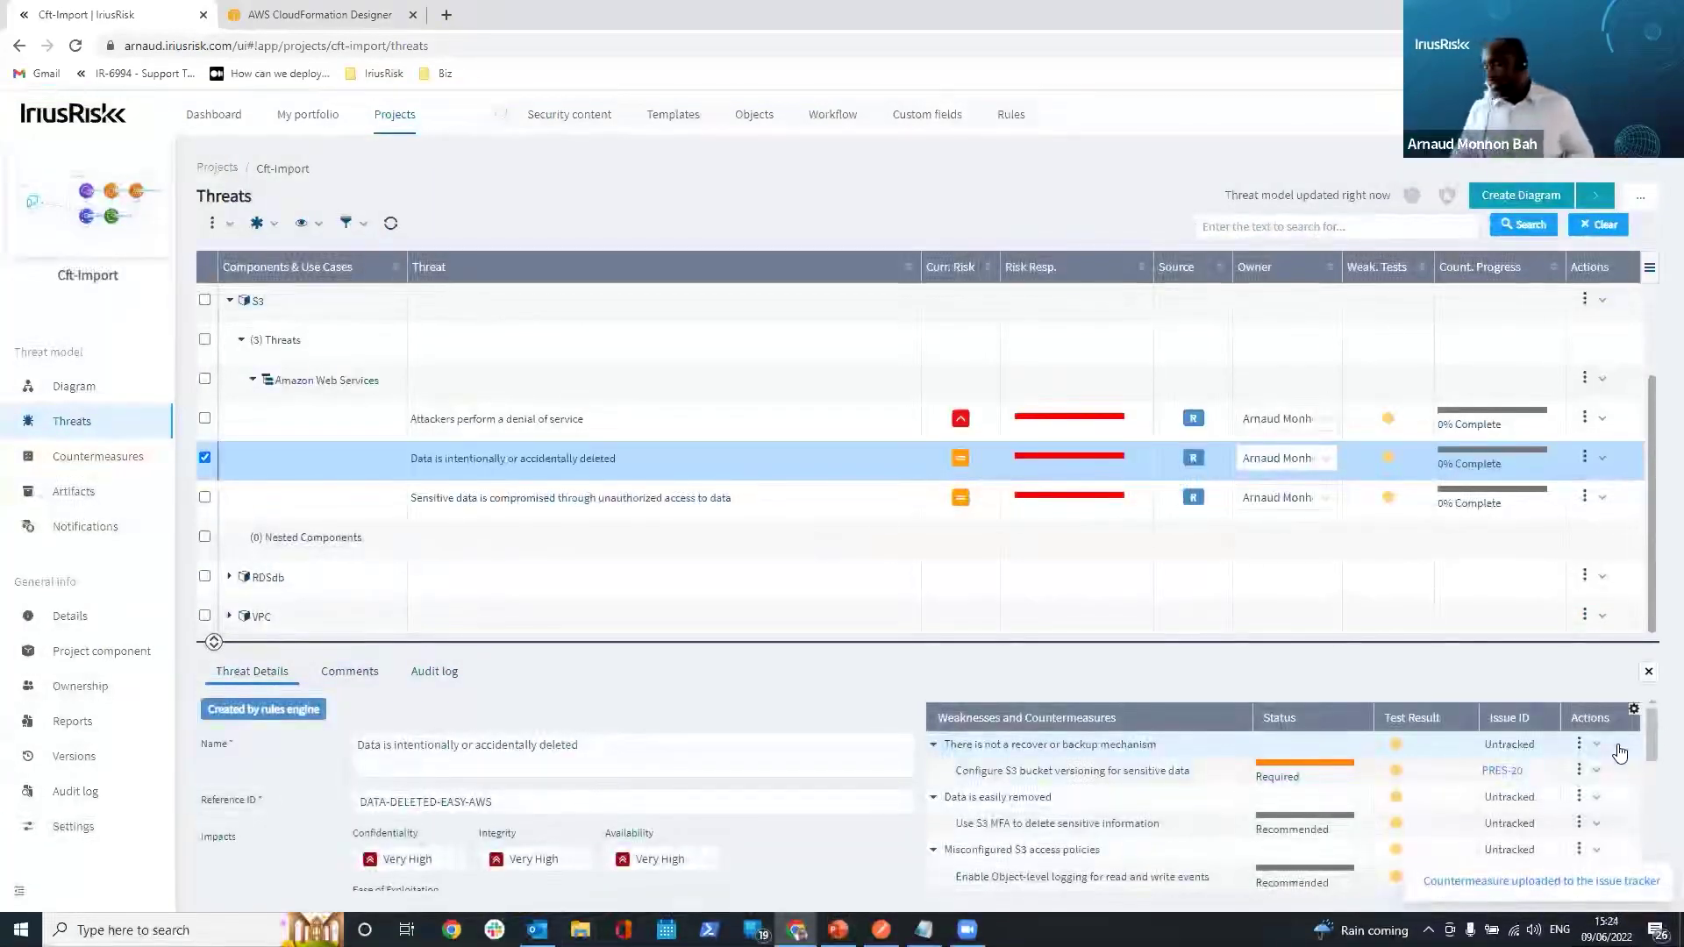
Open the Jira issue linked to the S3 bucket versioning countermeasure and read its description, remediation, references and testing steps
{"action": "left_click", "coordinate": [1508, 780]}
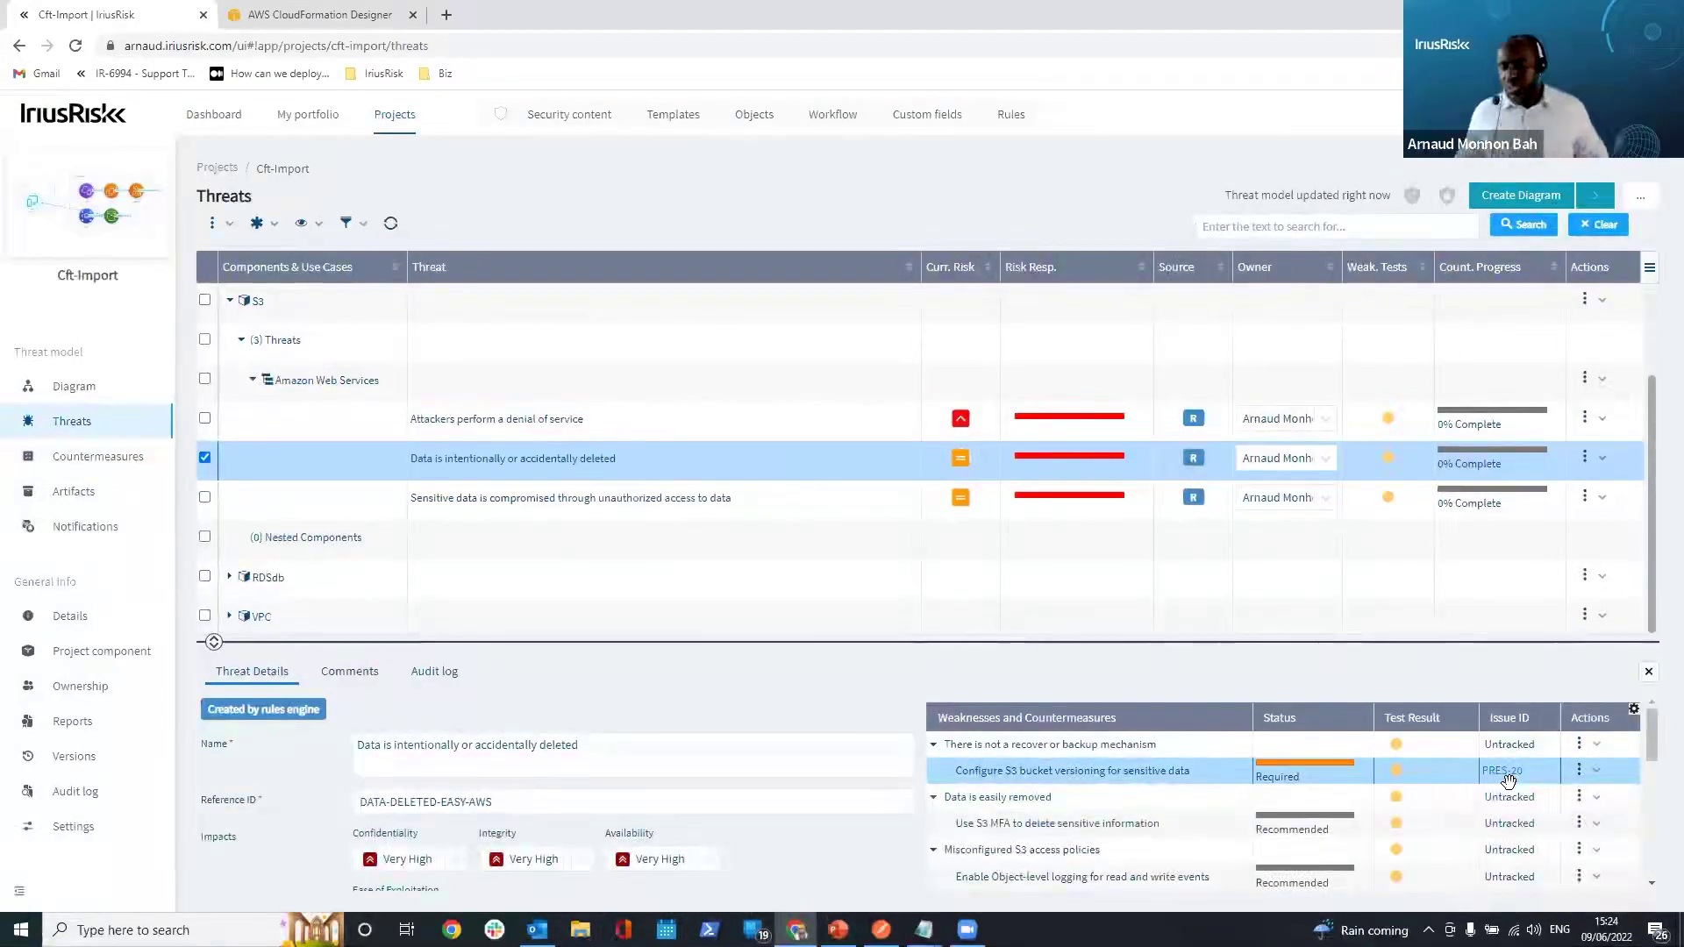
{"action": "left_click", "coordinate": [1504, 772]}
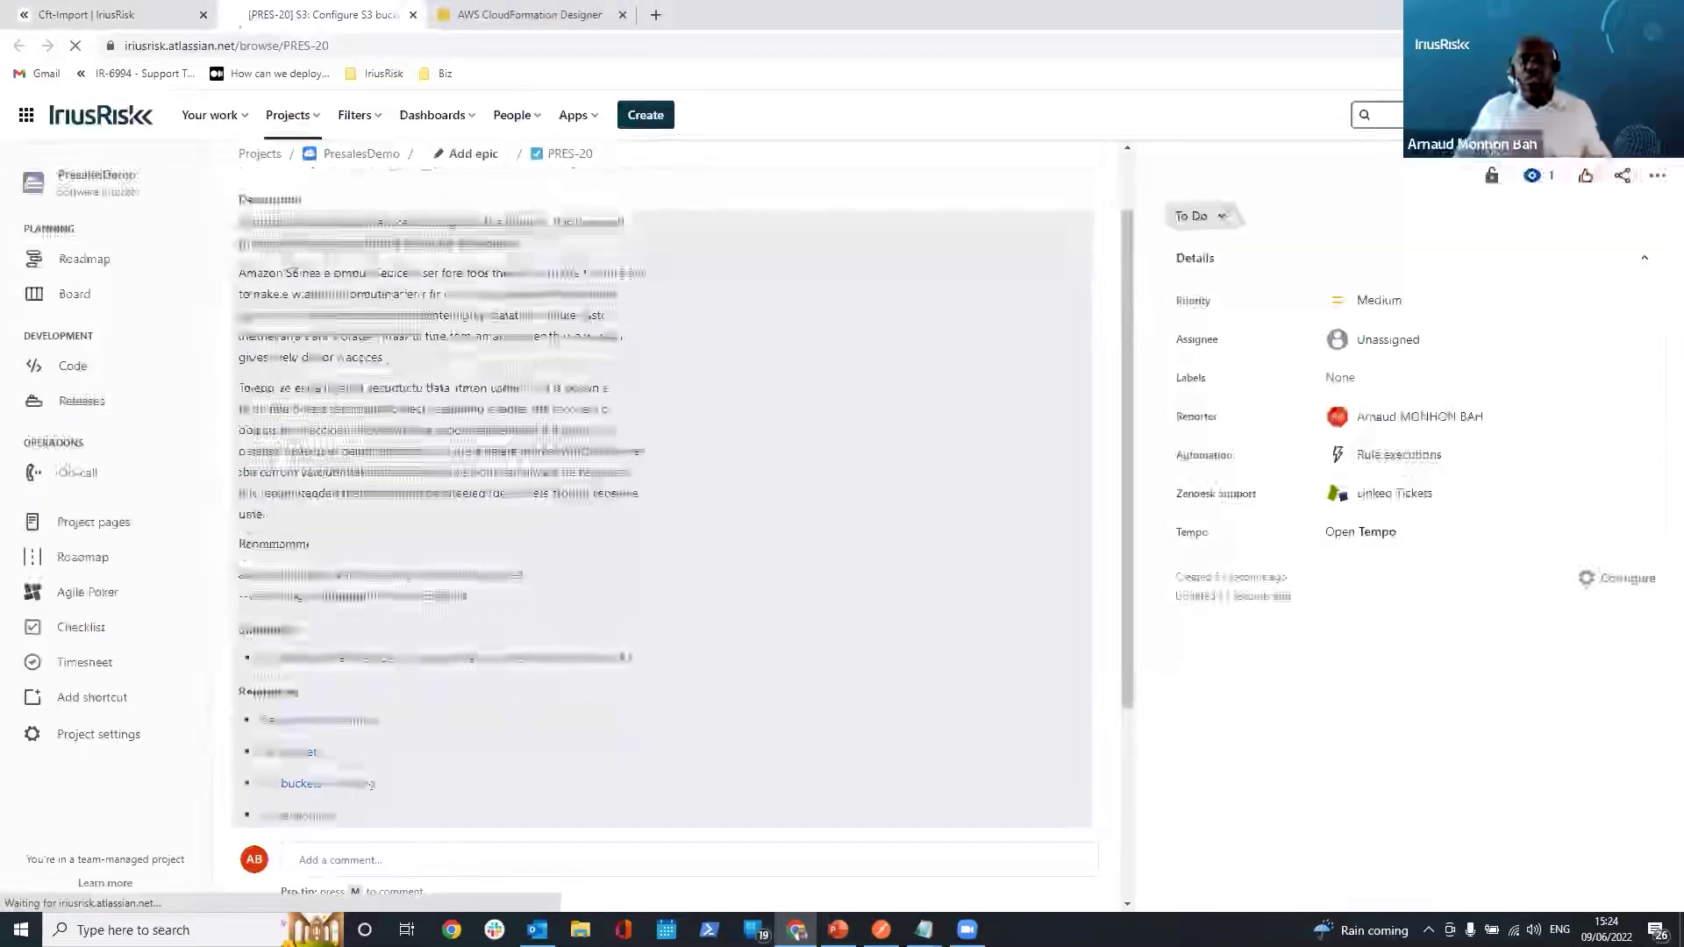
{"action": "scroll", "coordinate": [676, 349], "scroll_direction": "down", "scroll_amount": 3}
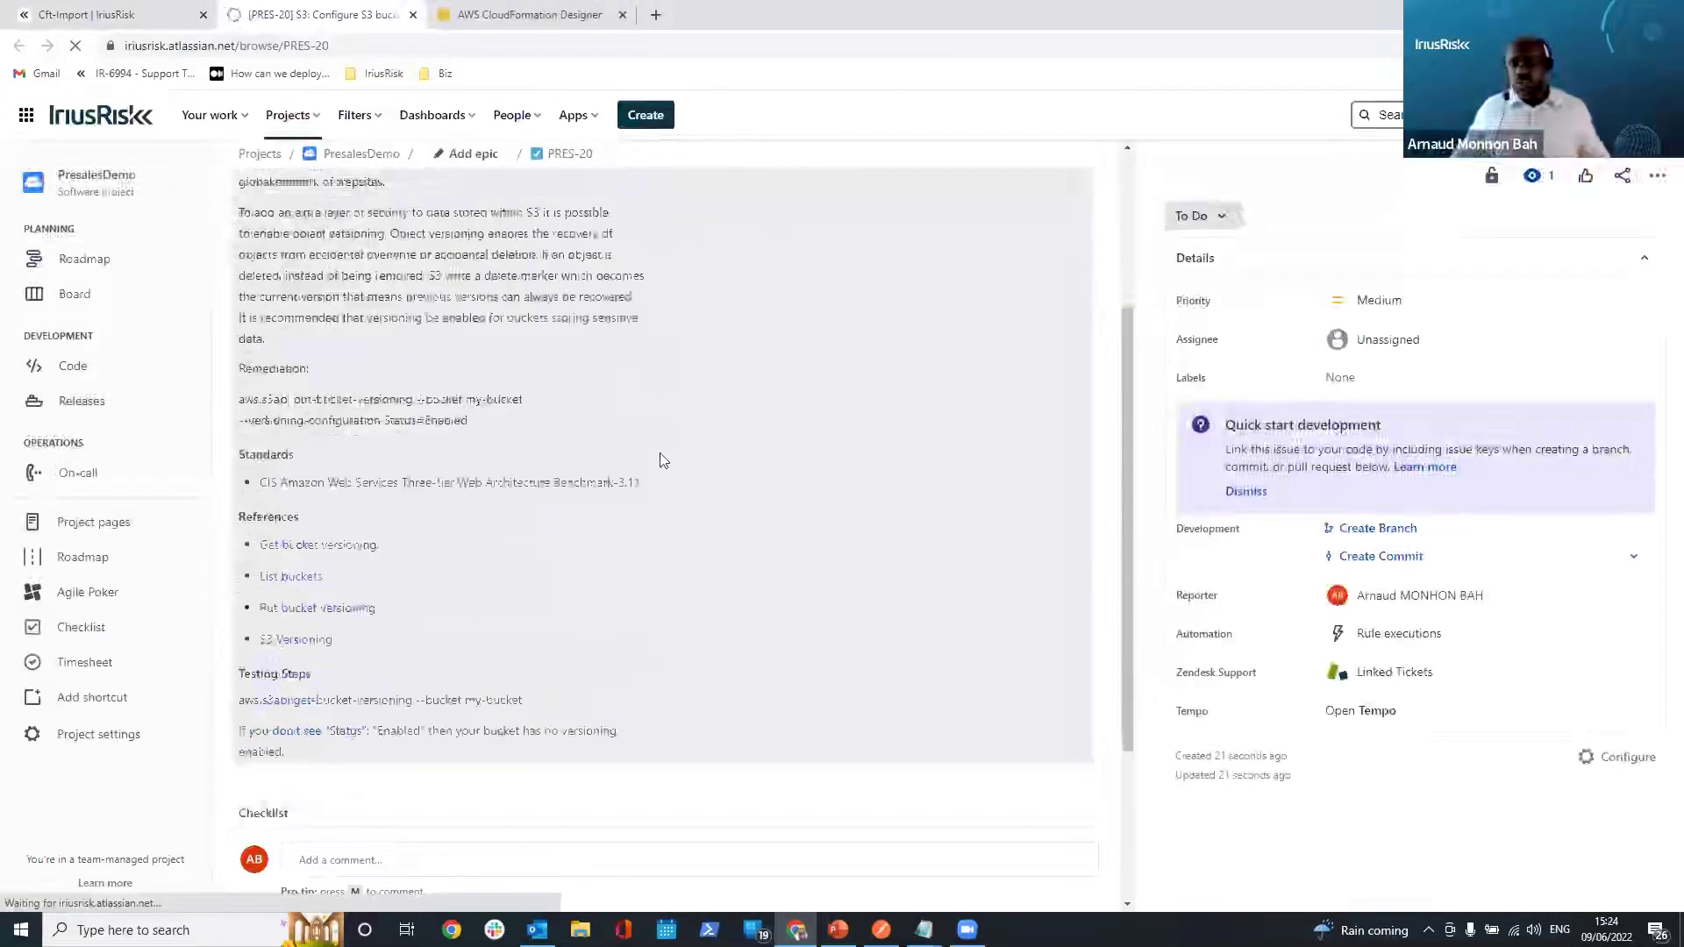
{"action": "scroll", "coordinate": [662, 461], "scroll_direction": "down", "scroll_amount": 2}
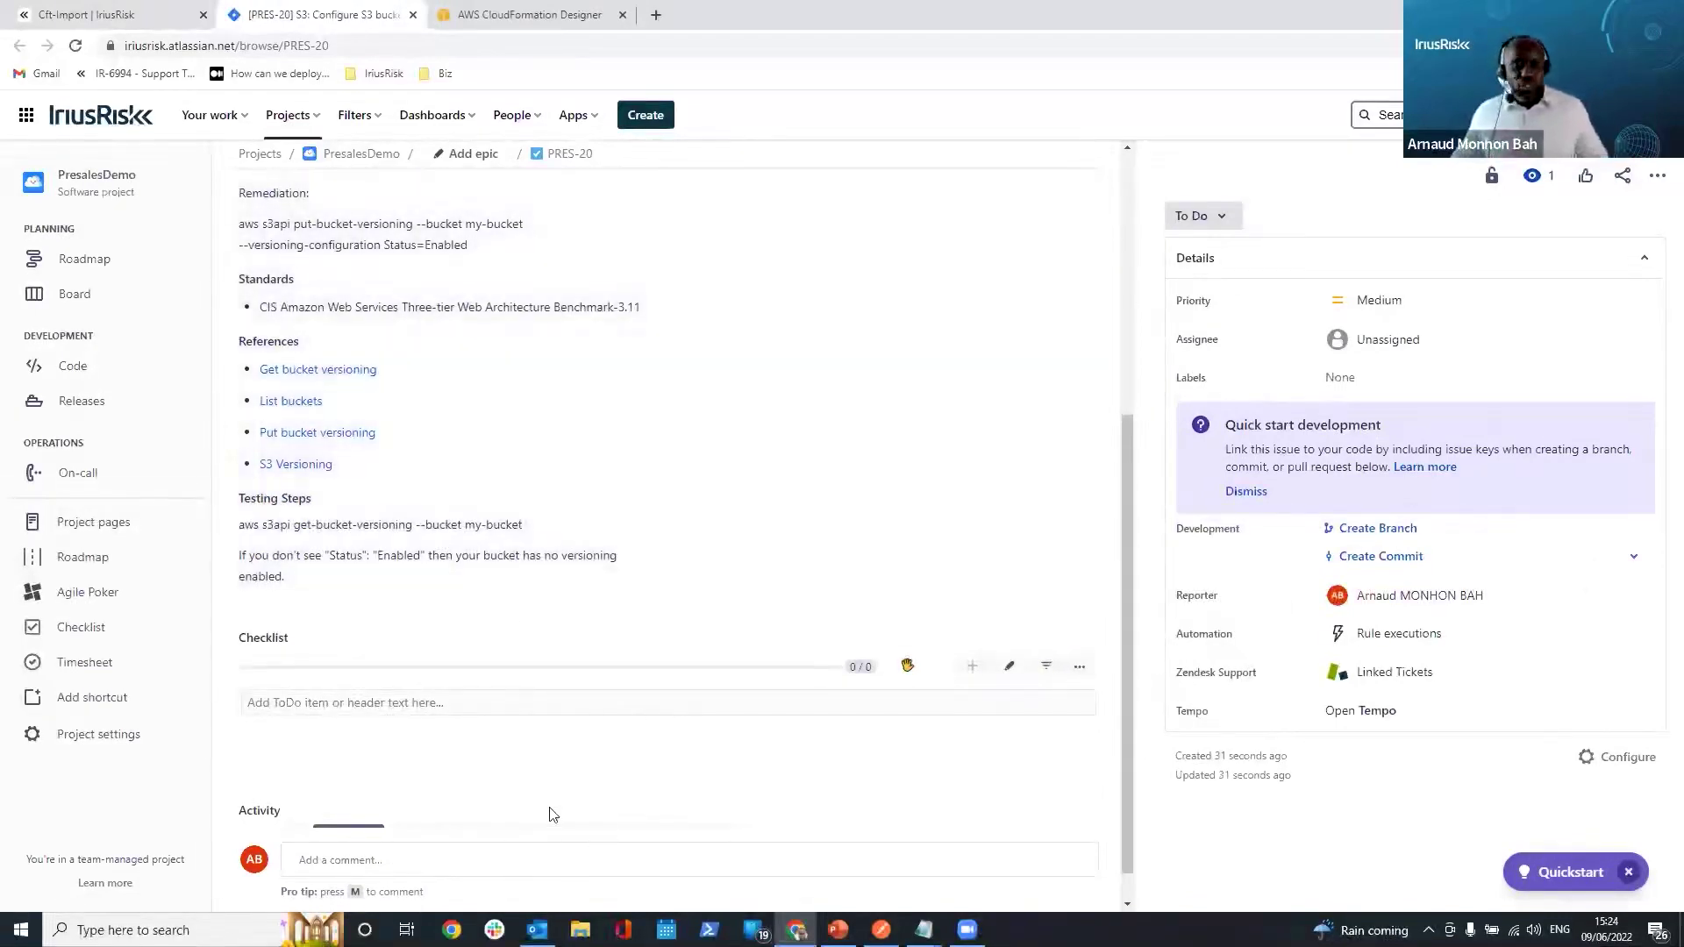
Open the comment editor of the S3 bucket versioning issue and set the issue's status to Done
{"action": "left_click", "coordinate": [540, 860]}
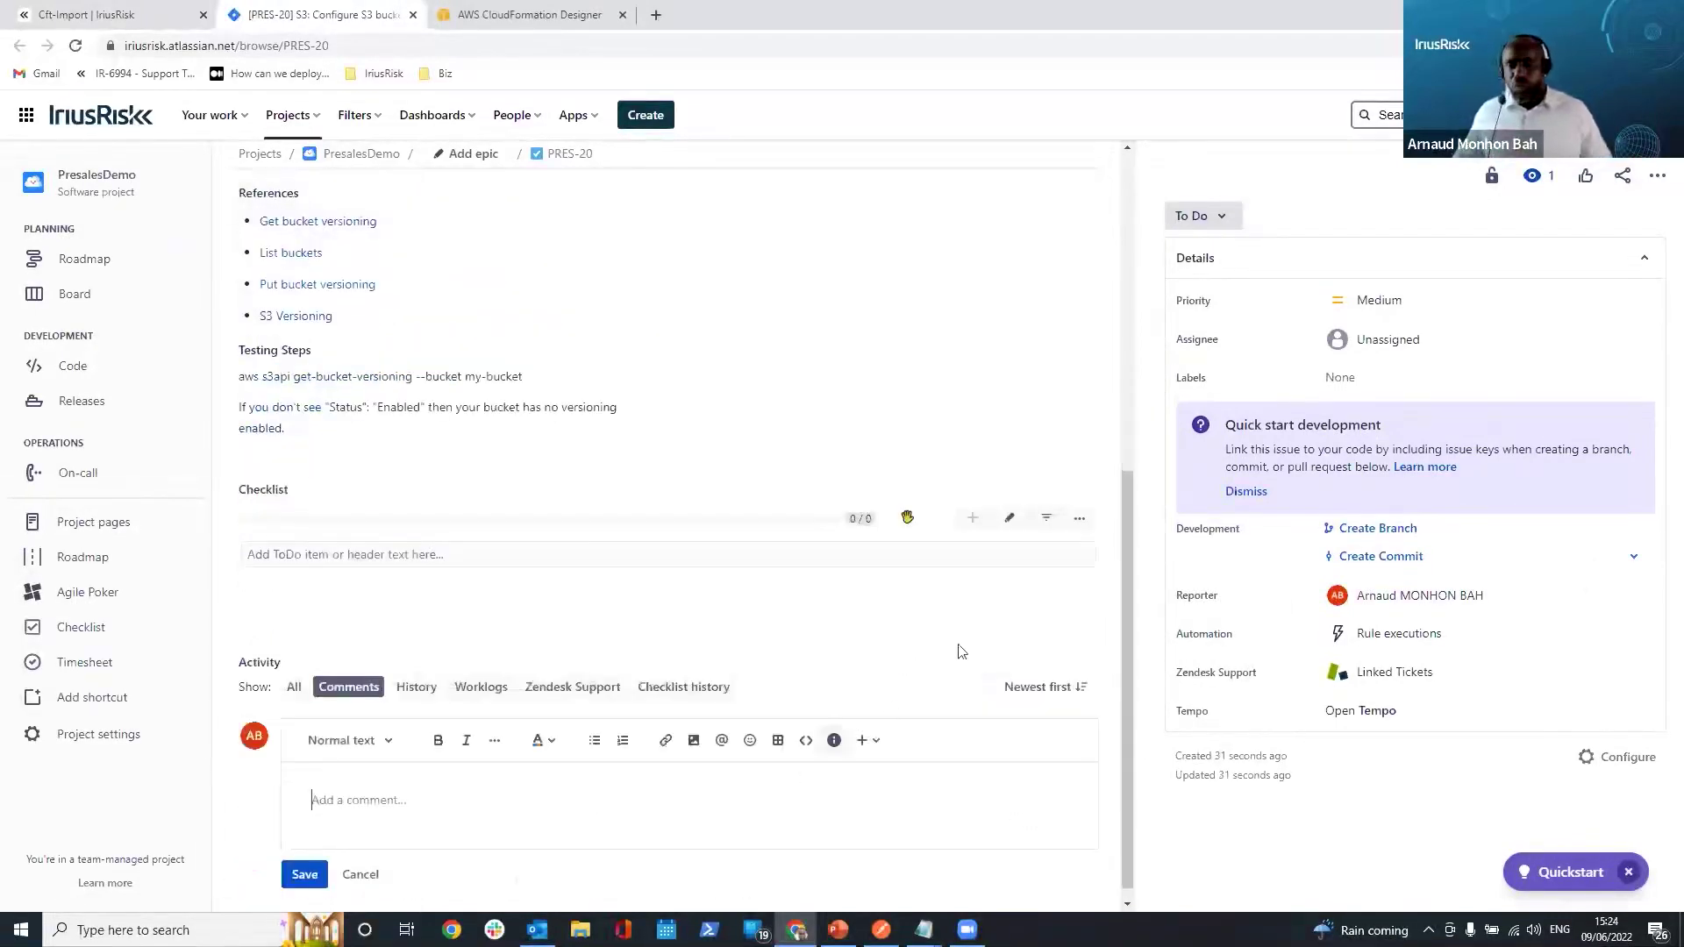
{"action": "left_click", "coordinate": [1220, 219]}
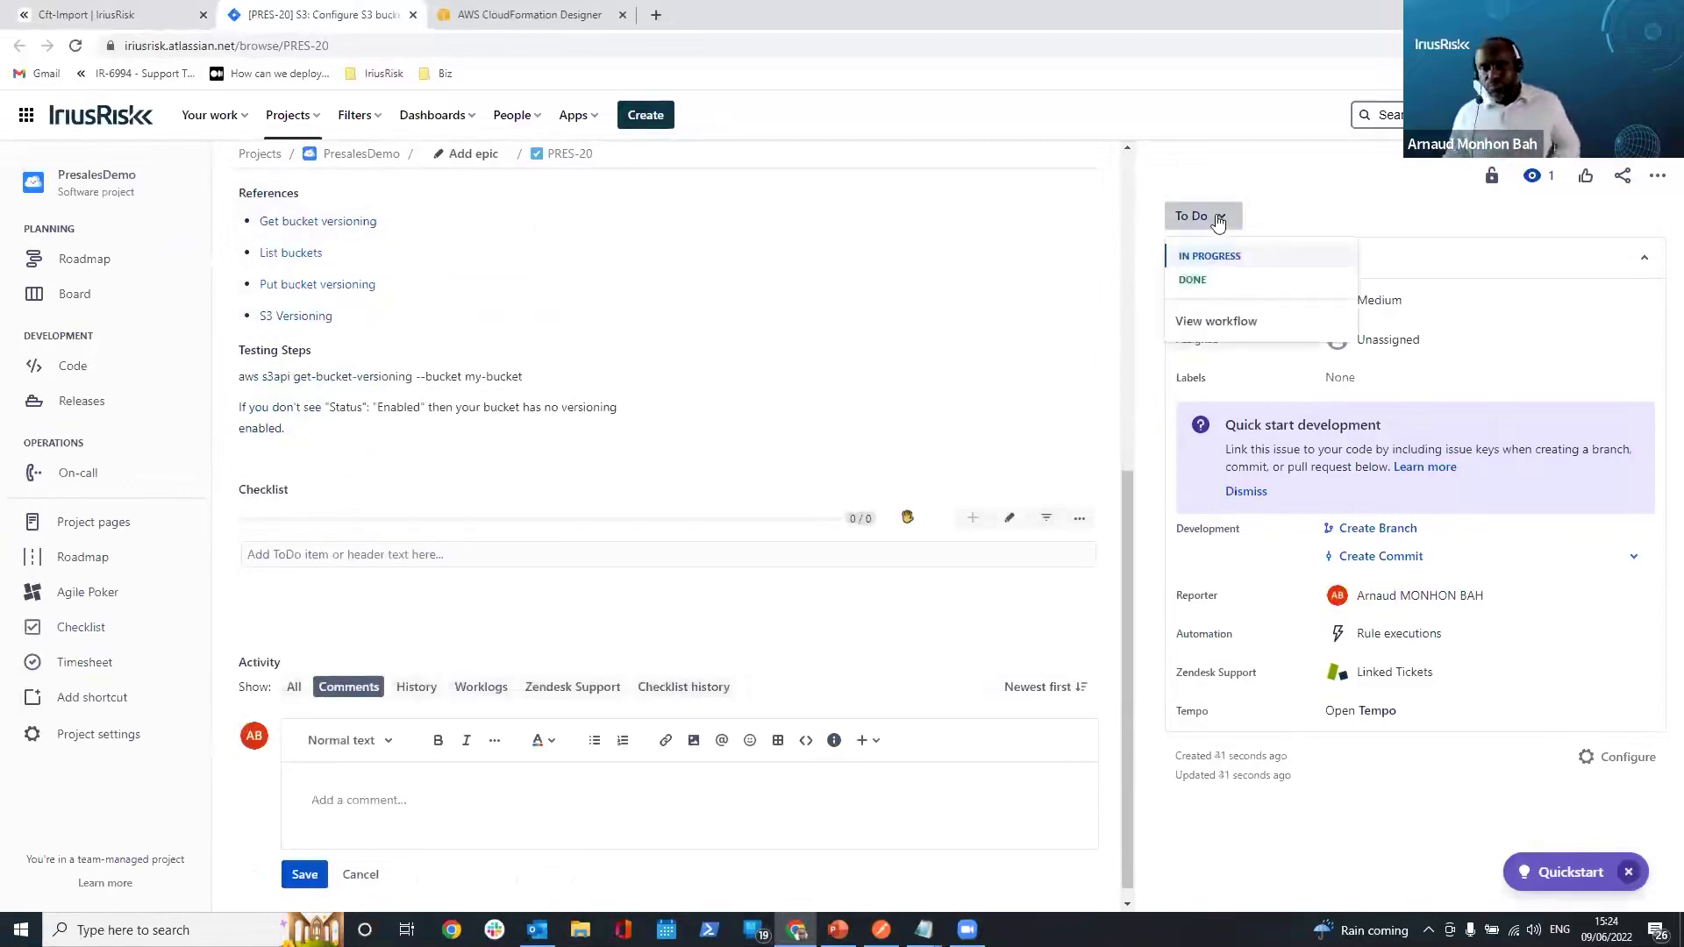
{"action": "left_click", "coordinate": [1195, 281]}
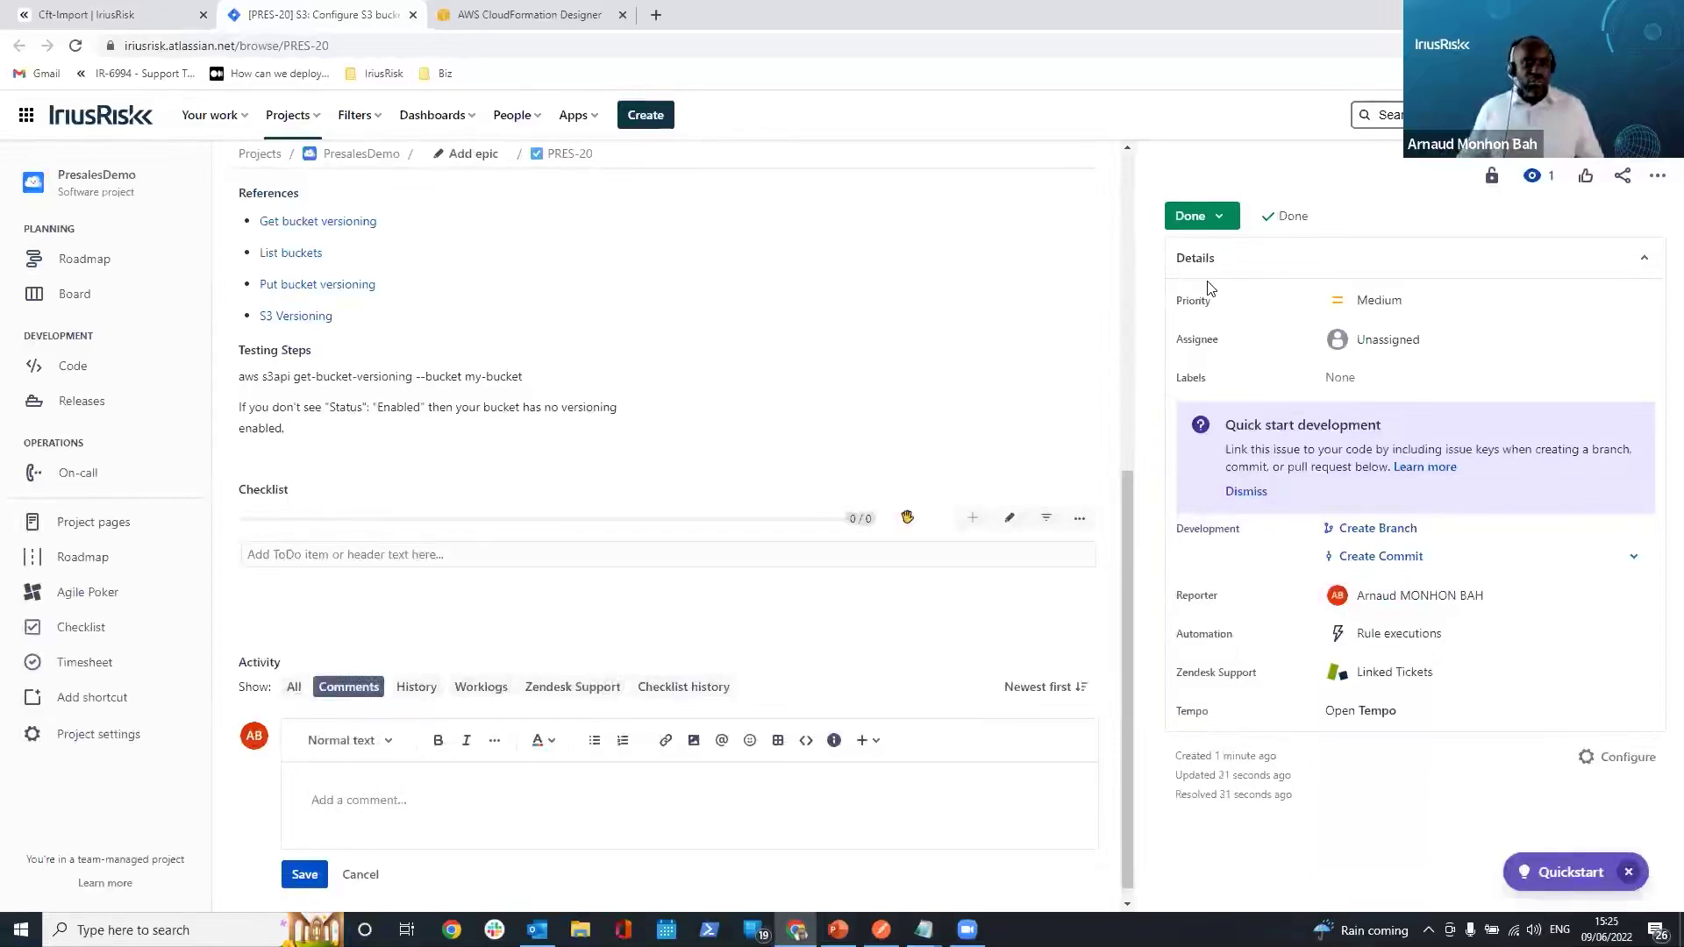
Return to IriusRisk, expand the S3 countermeasures of Cft-Import, and sync the countermeasures with the issue tracker, refreshing the list
{"action": "left_click", "coordinate": [164, 22]}
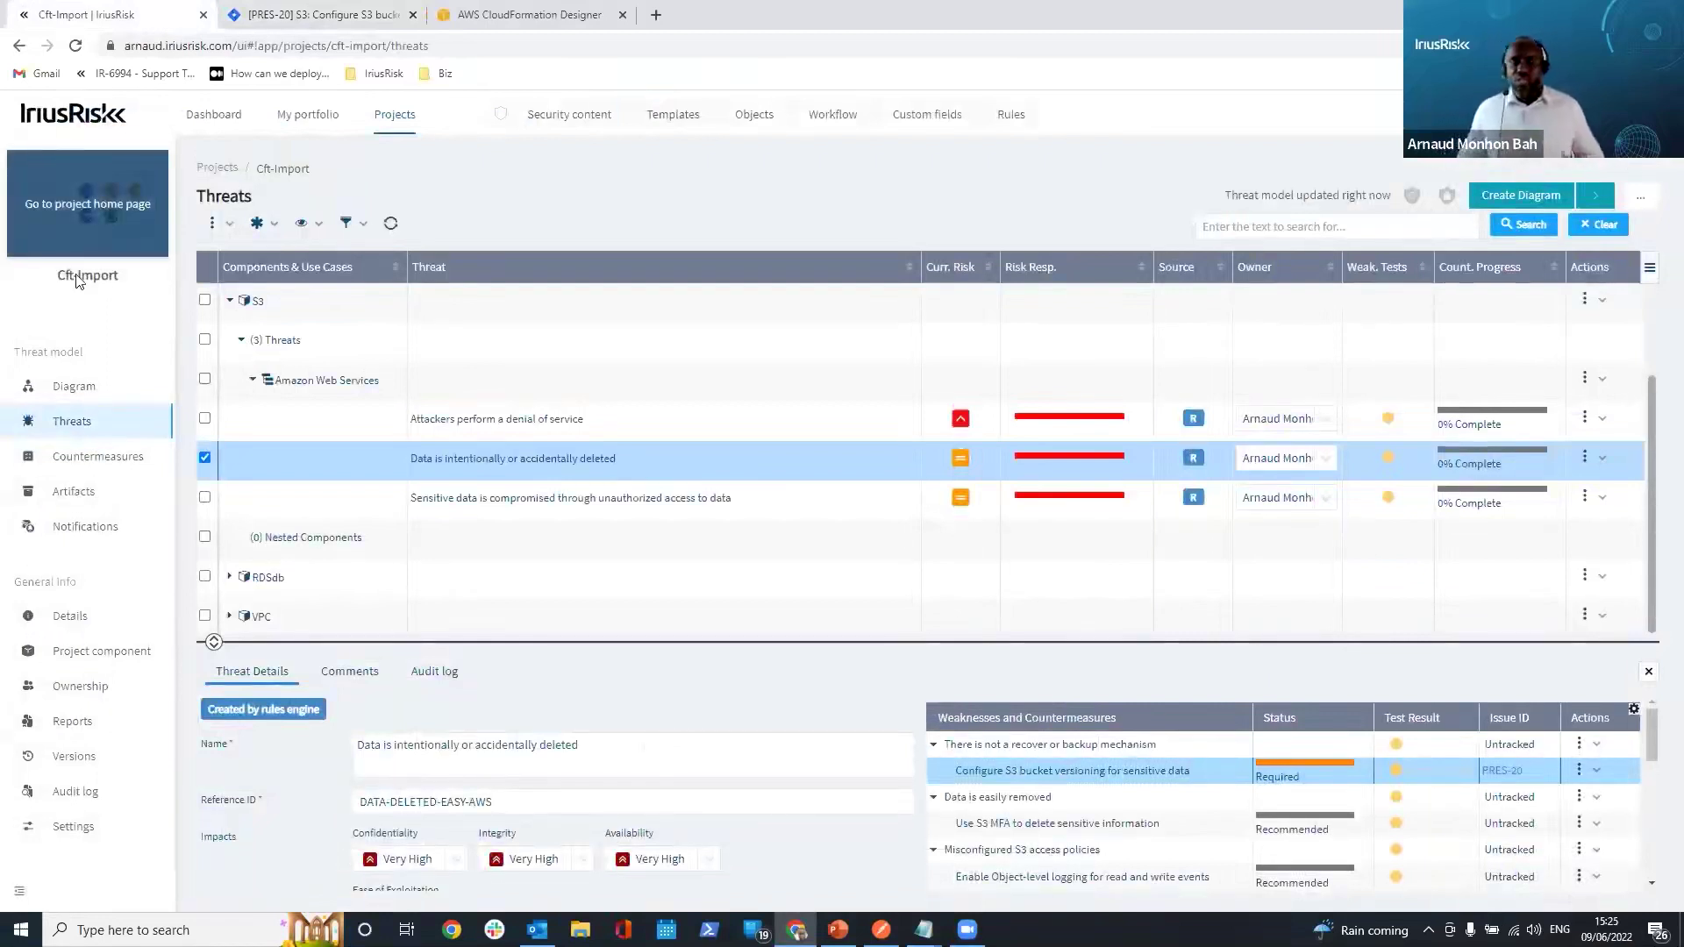
{"action": "left_click", "coordinate": [129, 471]}
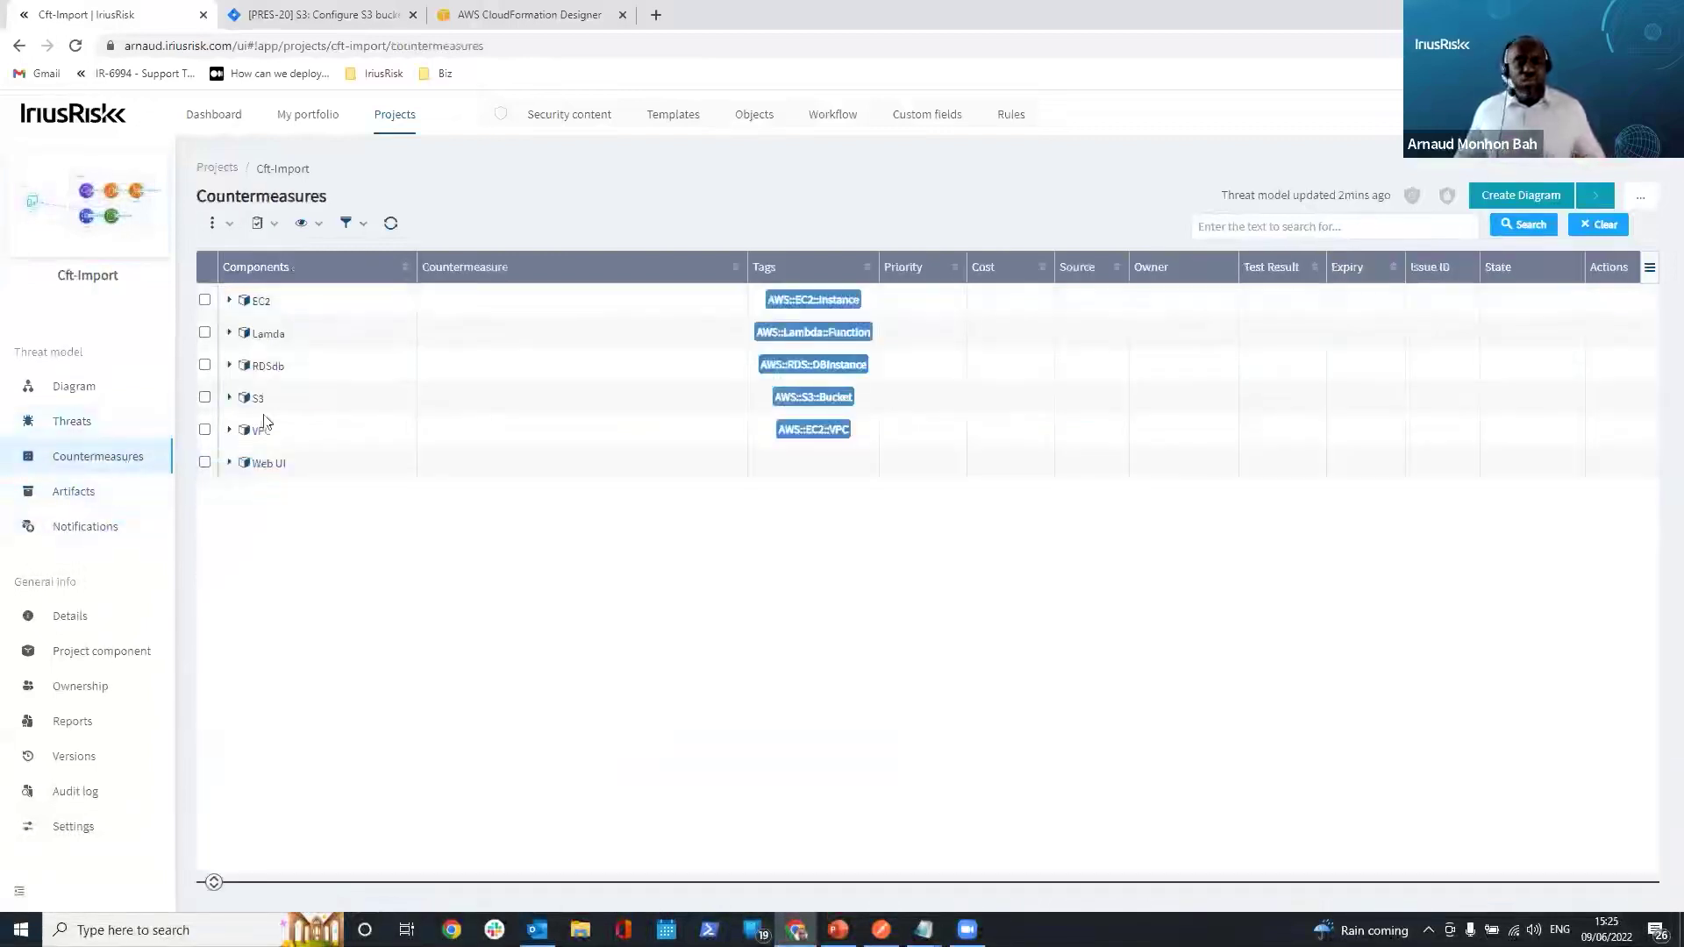
{"action": "left_click", "coordinate": [230, 399]}
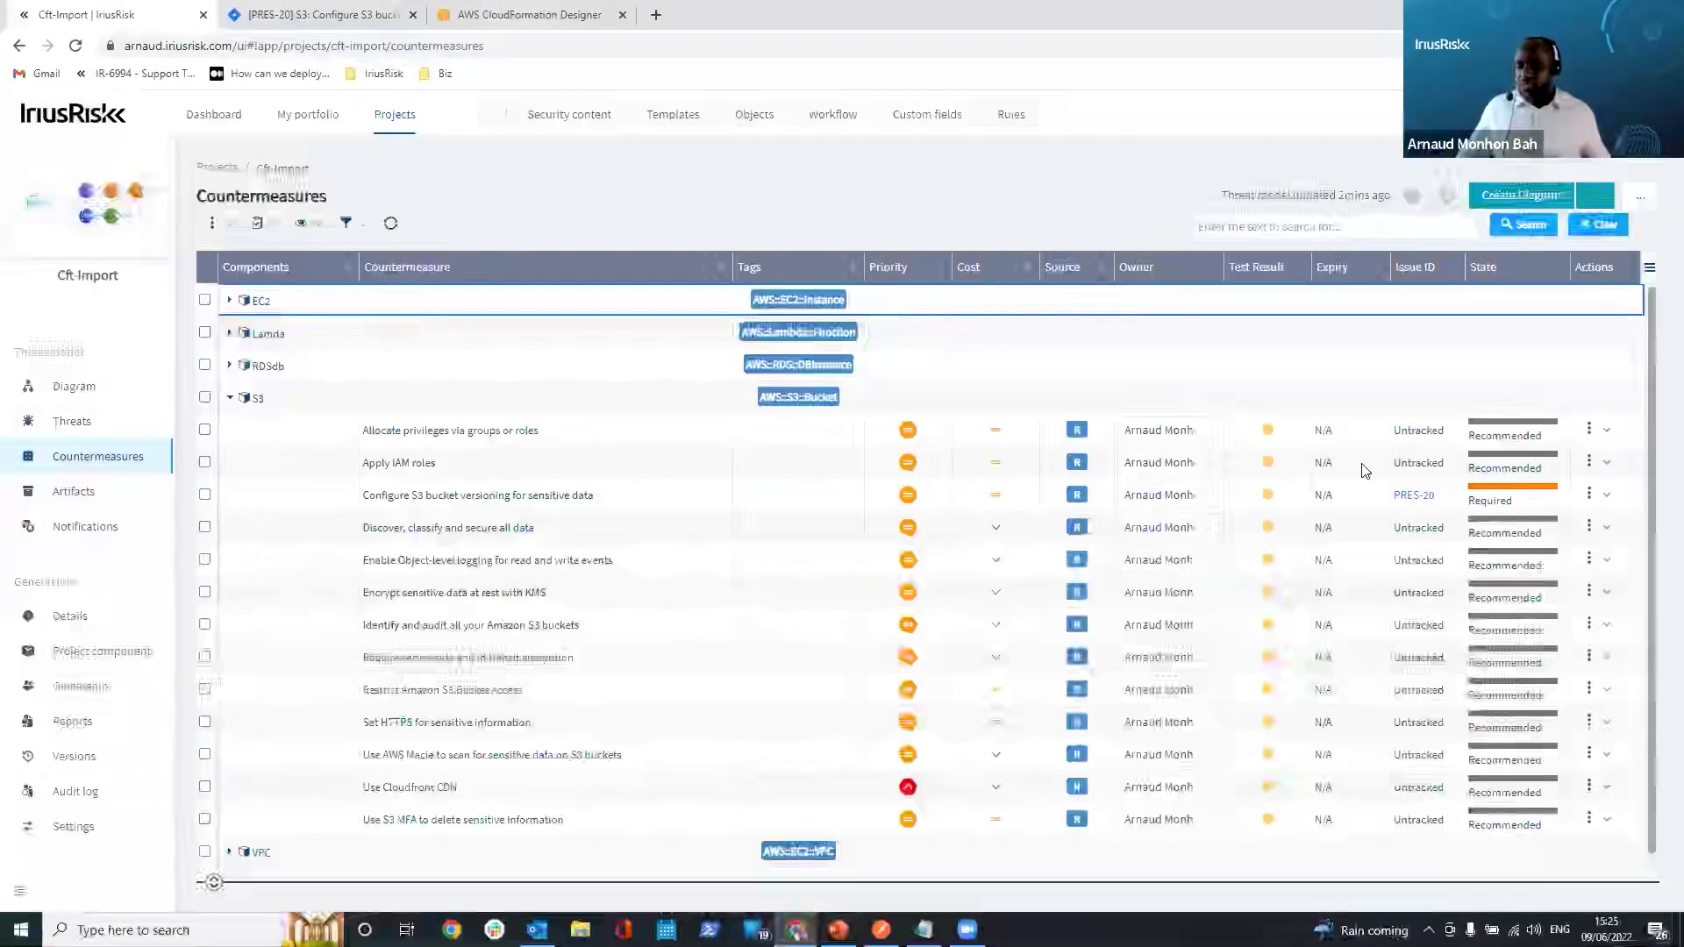
{"action": "left_click", "coordinate": [231, 228]}
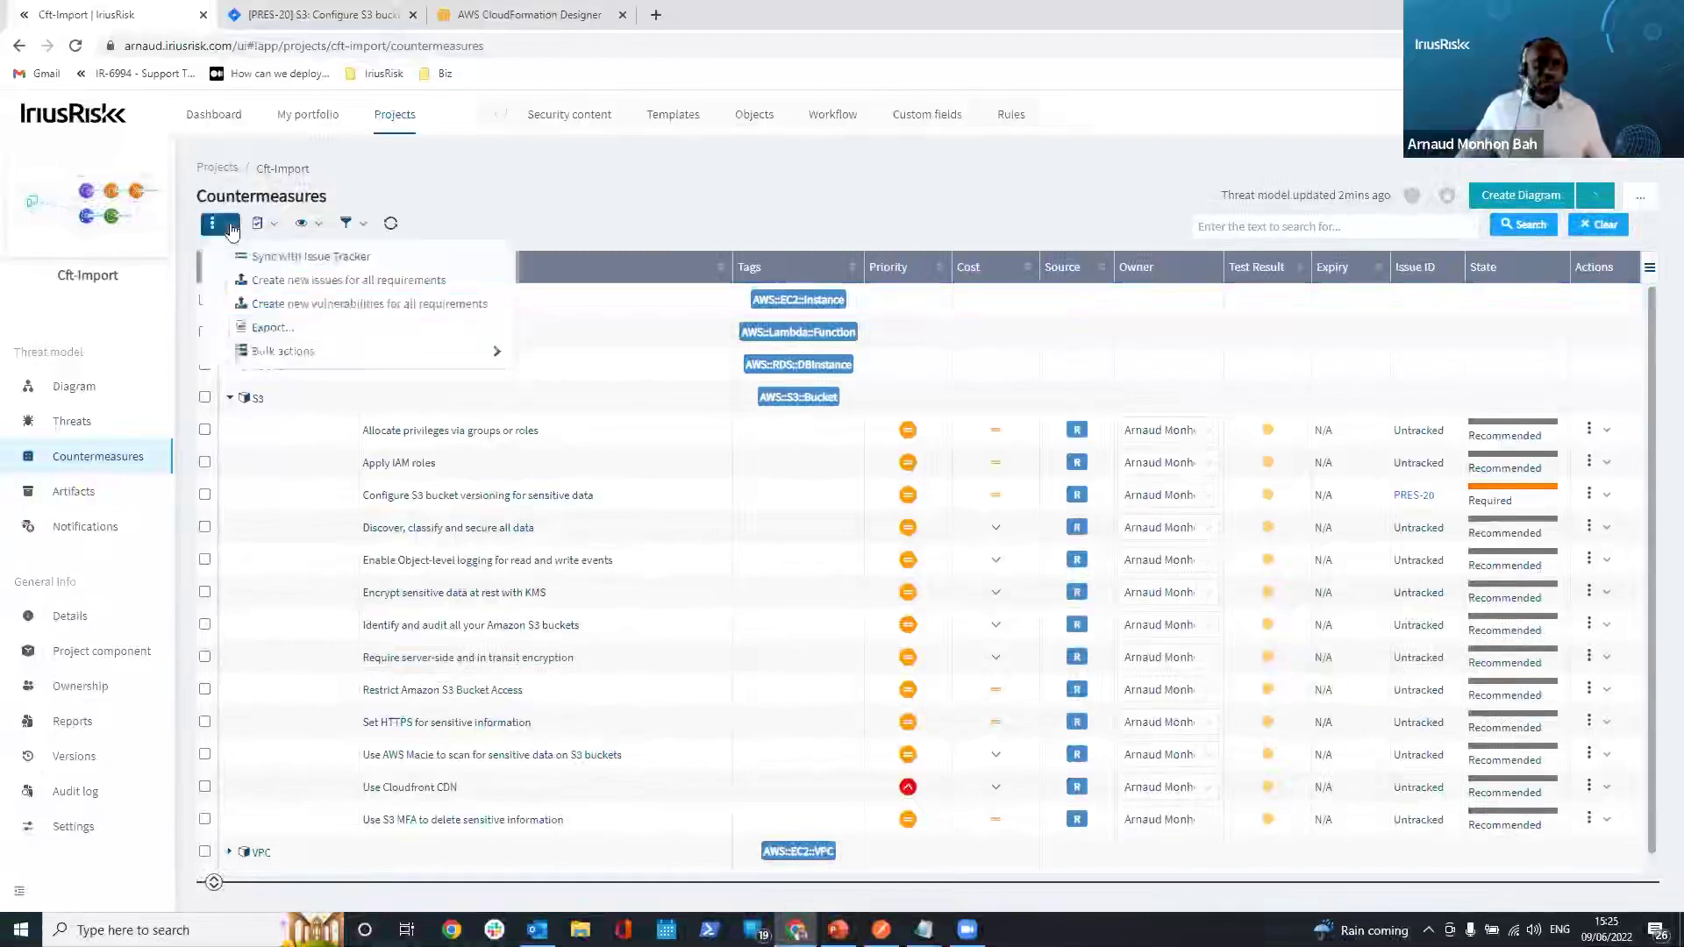
{"action": "left_click", "coordinate": [277, 257]}
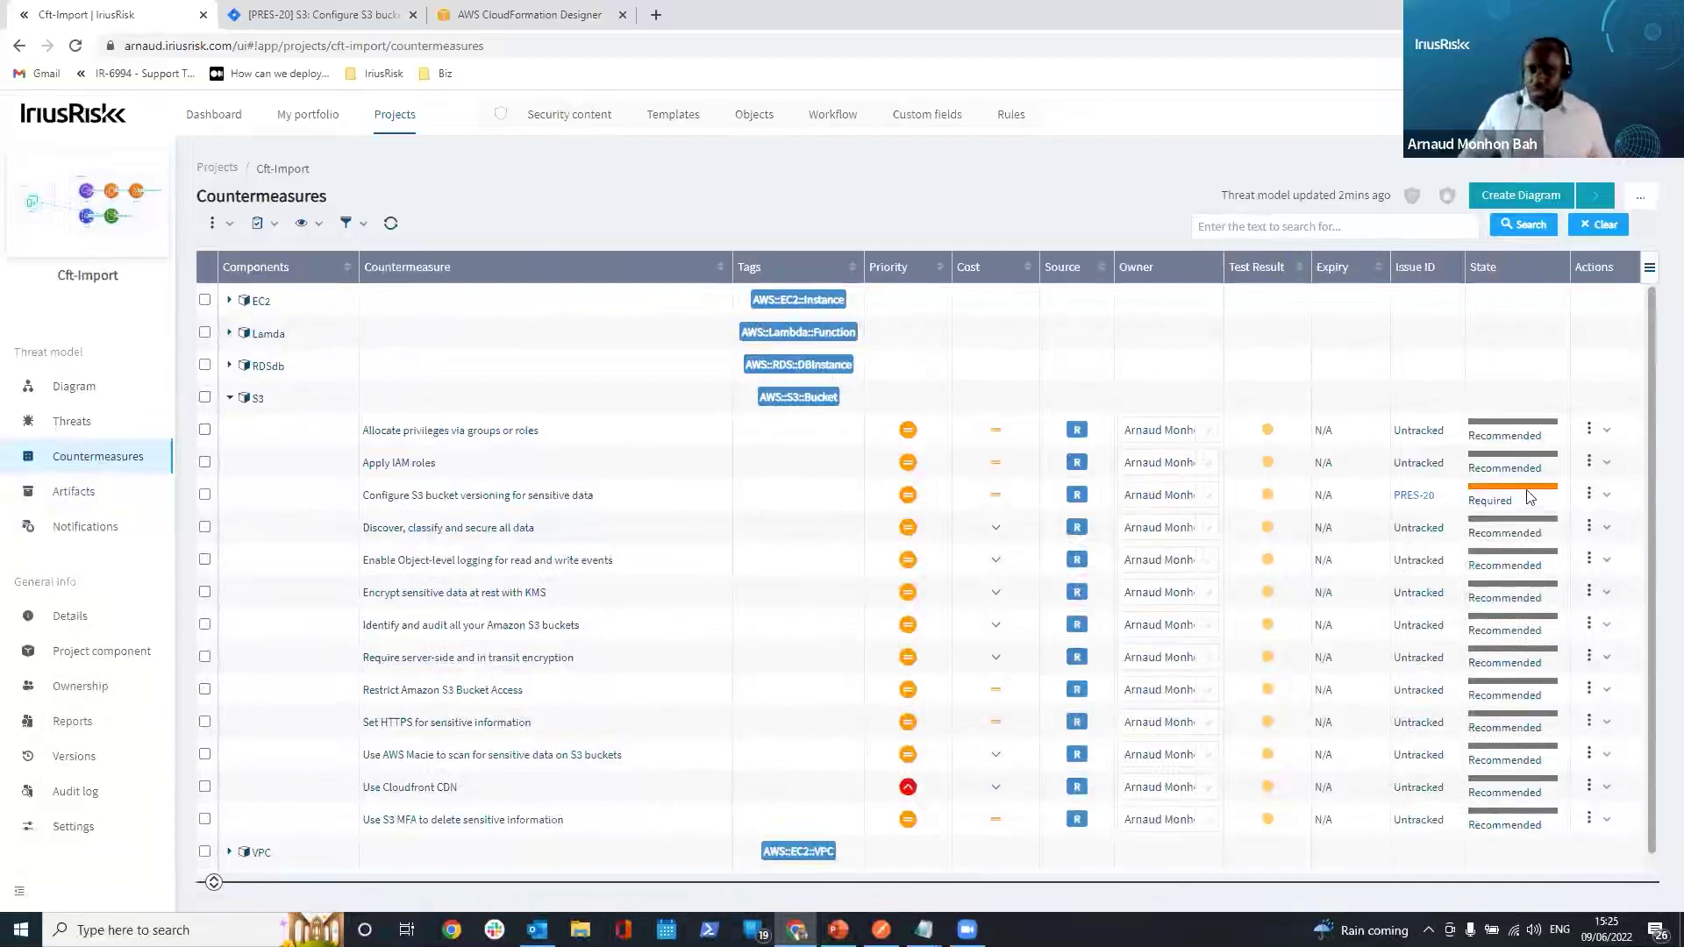
{"action": "left_click", "coordinate": [387, 225]}
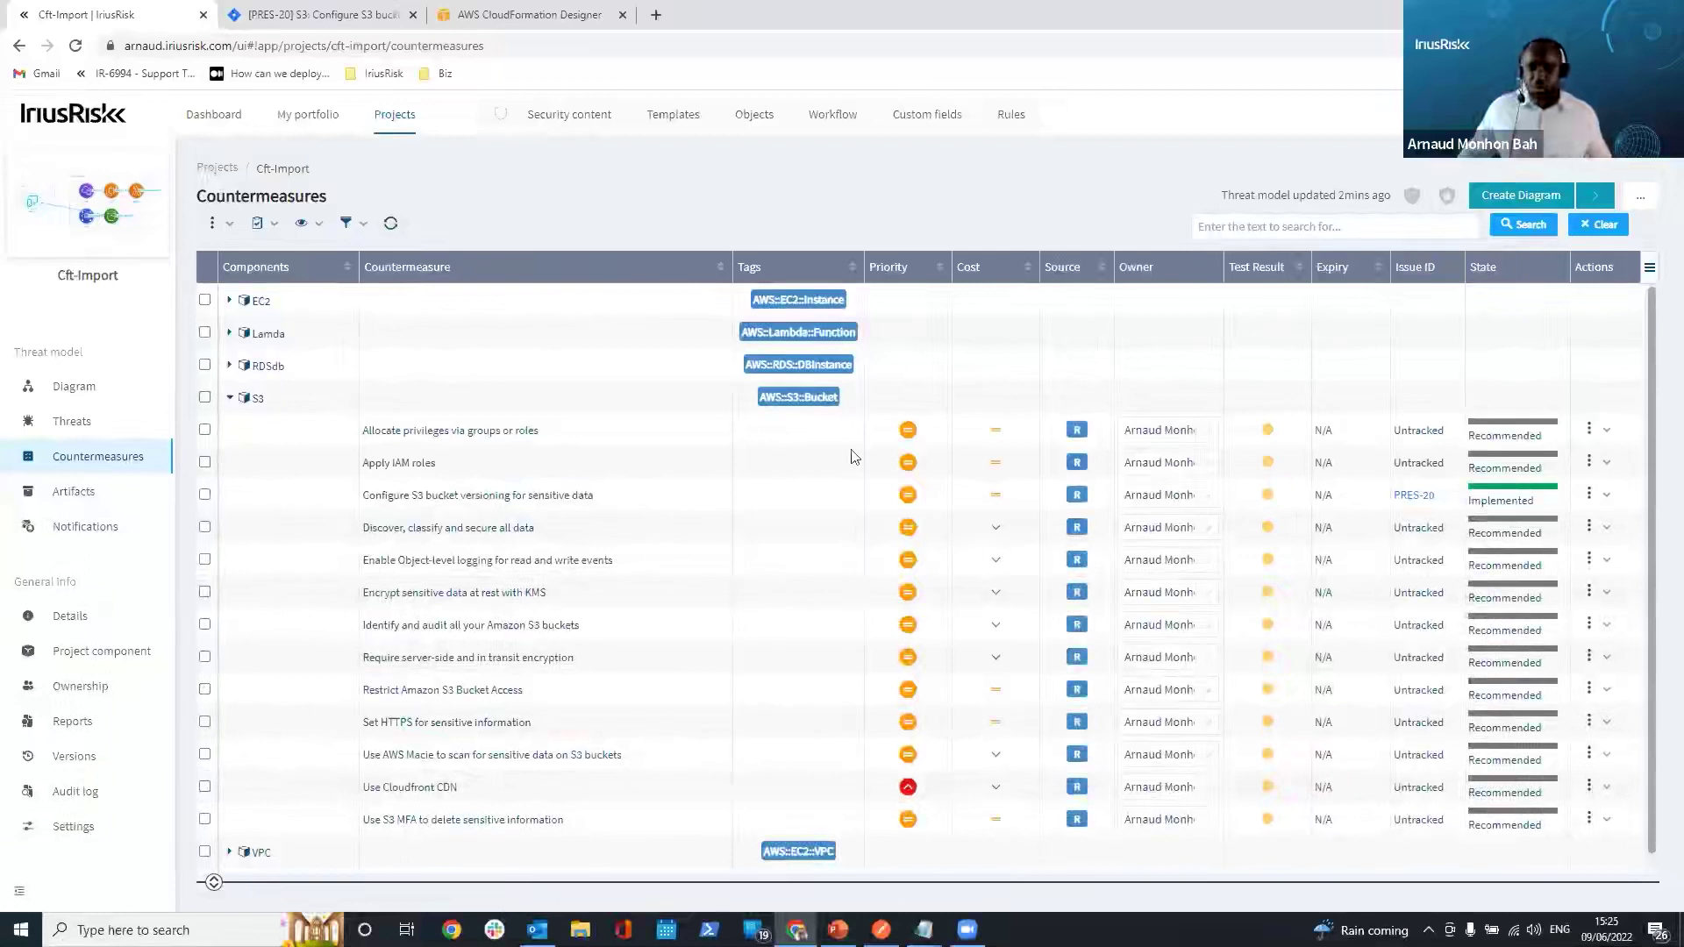
Sort the countermeasures by descending priority and view the description of the S3 countermeasure "Apply IAM roles"
{"action": "mouse_move", "coordinate": [900, 458]}
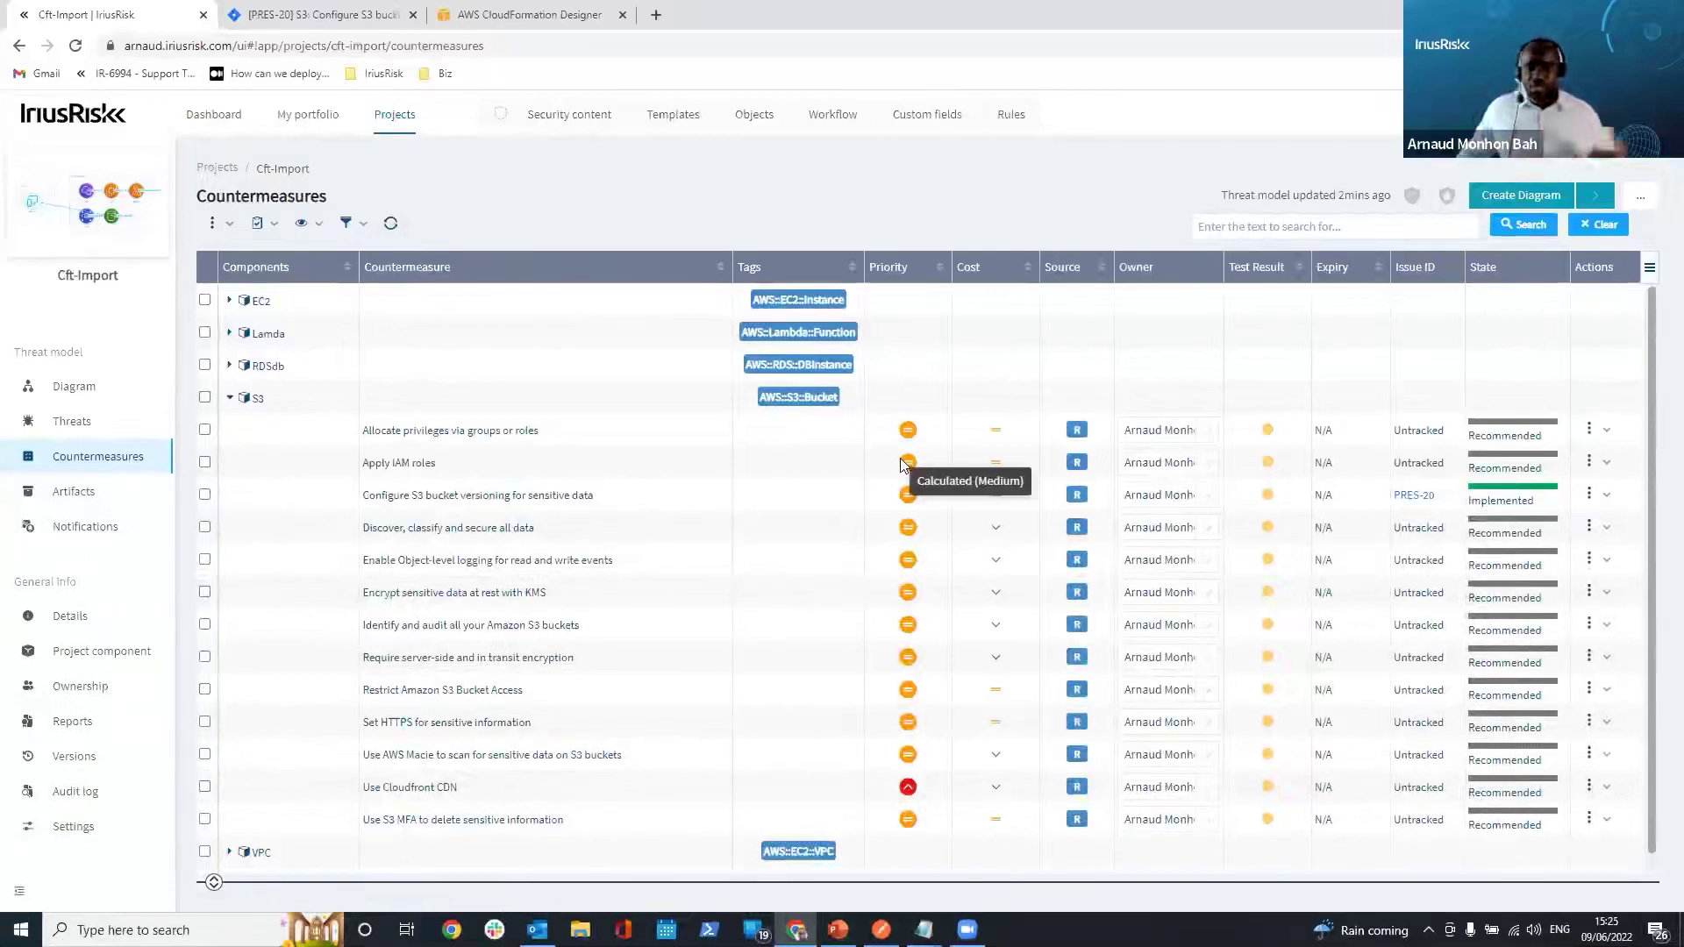
{"action": "left_click", "coordinate": [936, 265]}
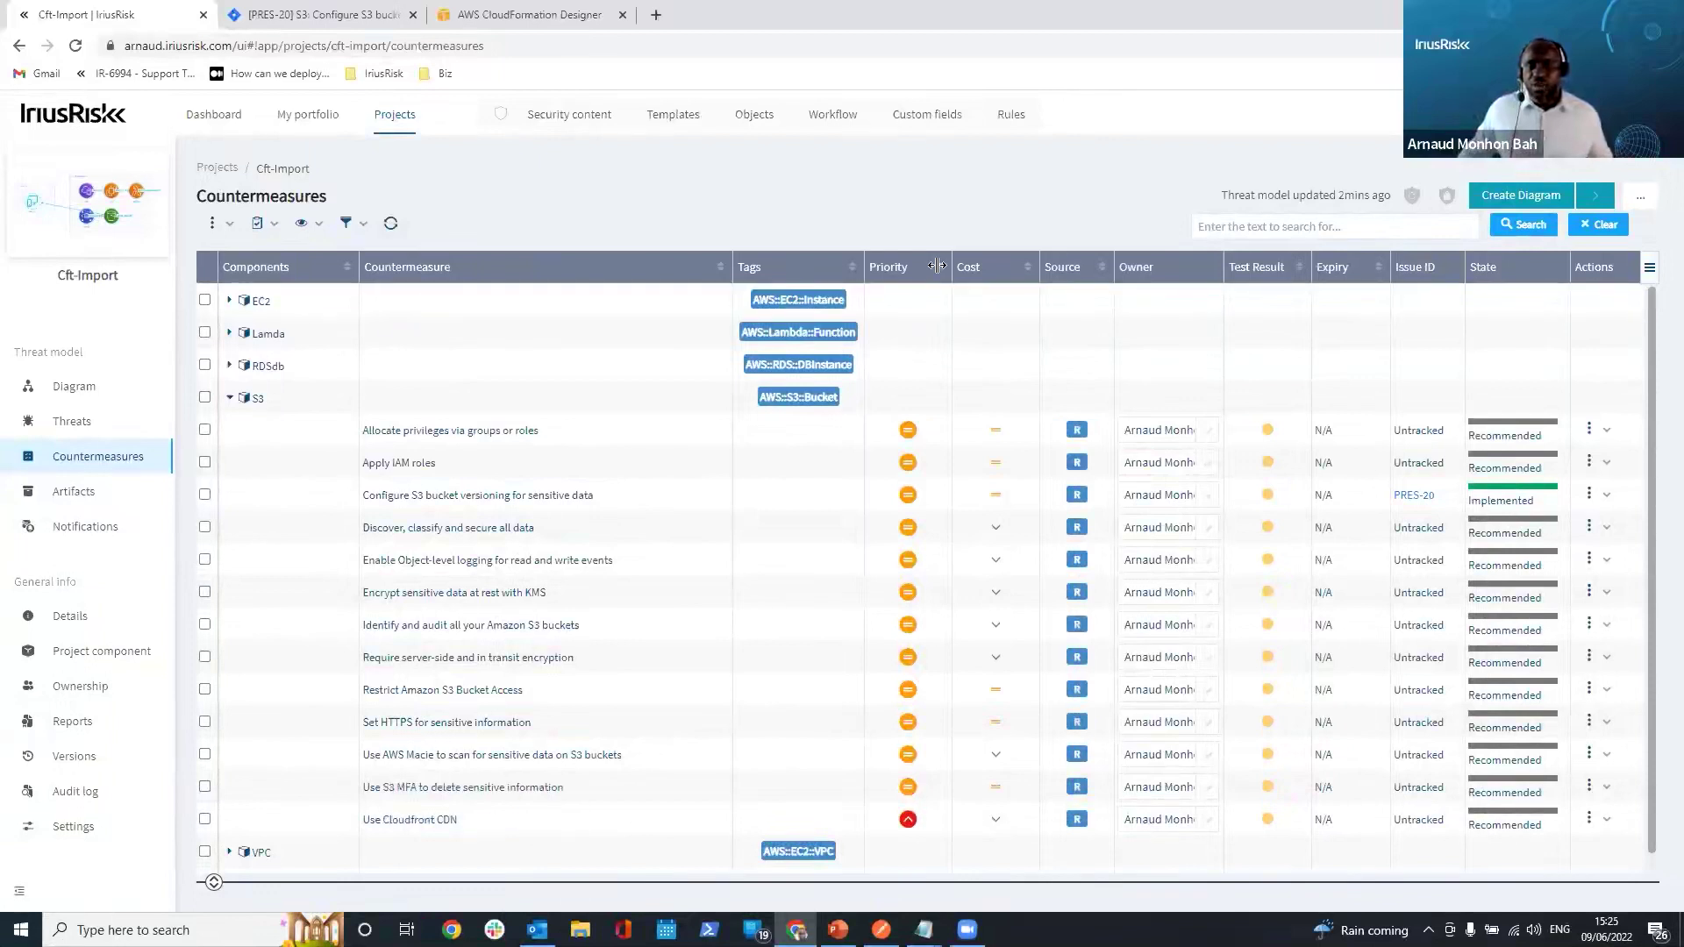
{"action": "left_click", "coordinate": [941, 266]}
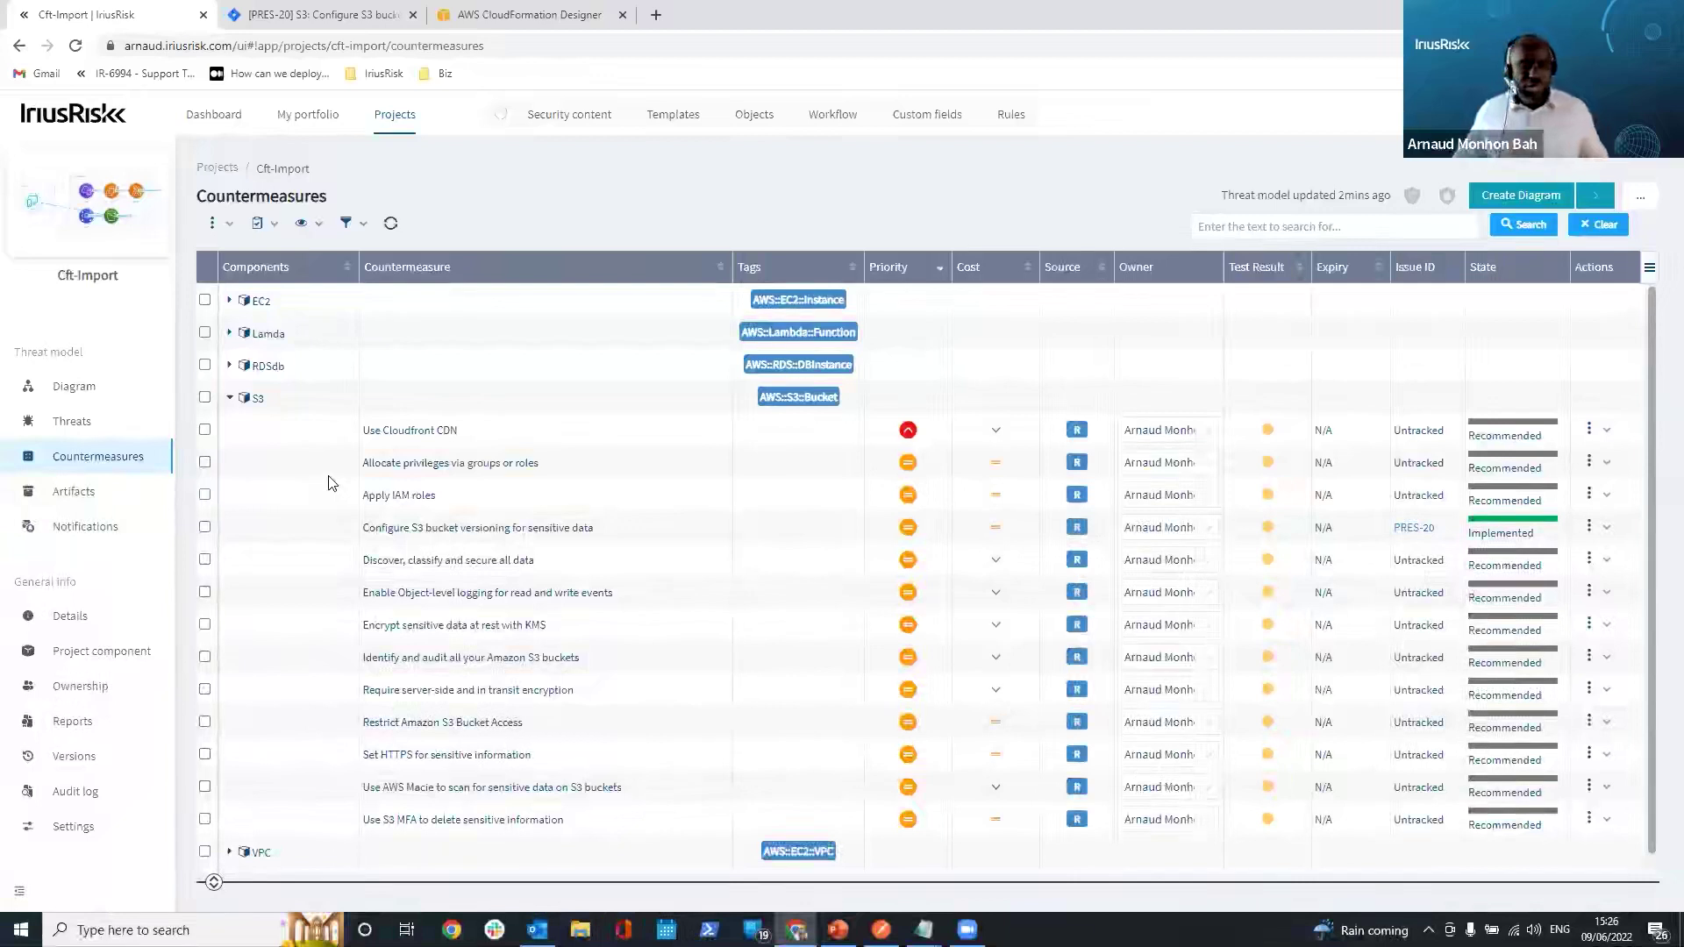
{"action": "scroll", "coordinate": [332, 483], "scroll_direction": "down", "scroll_amount": 1}
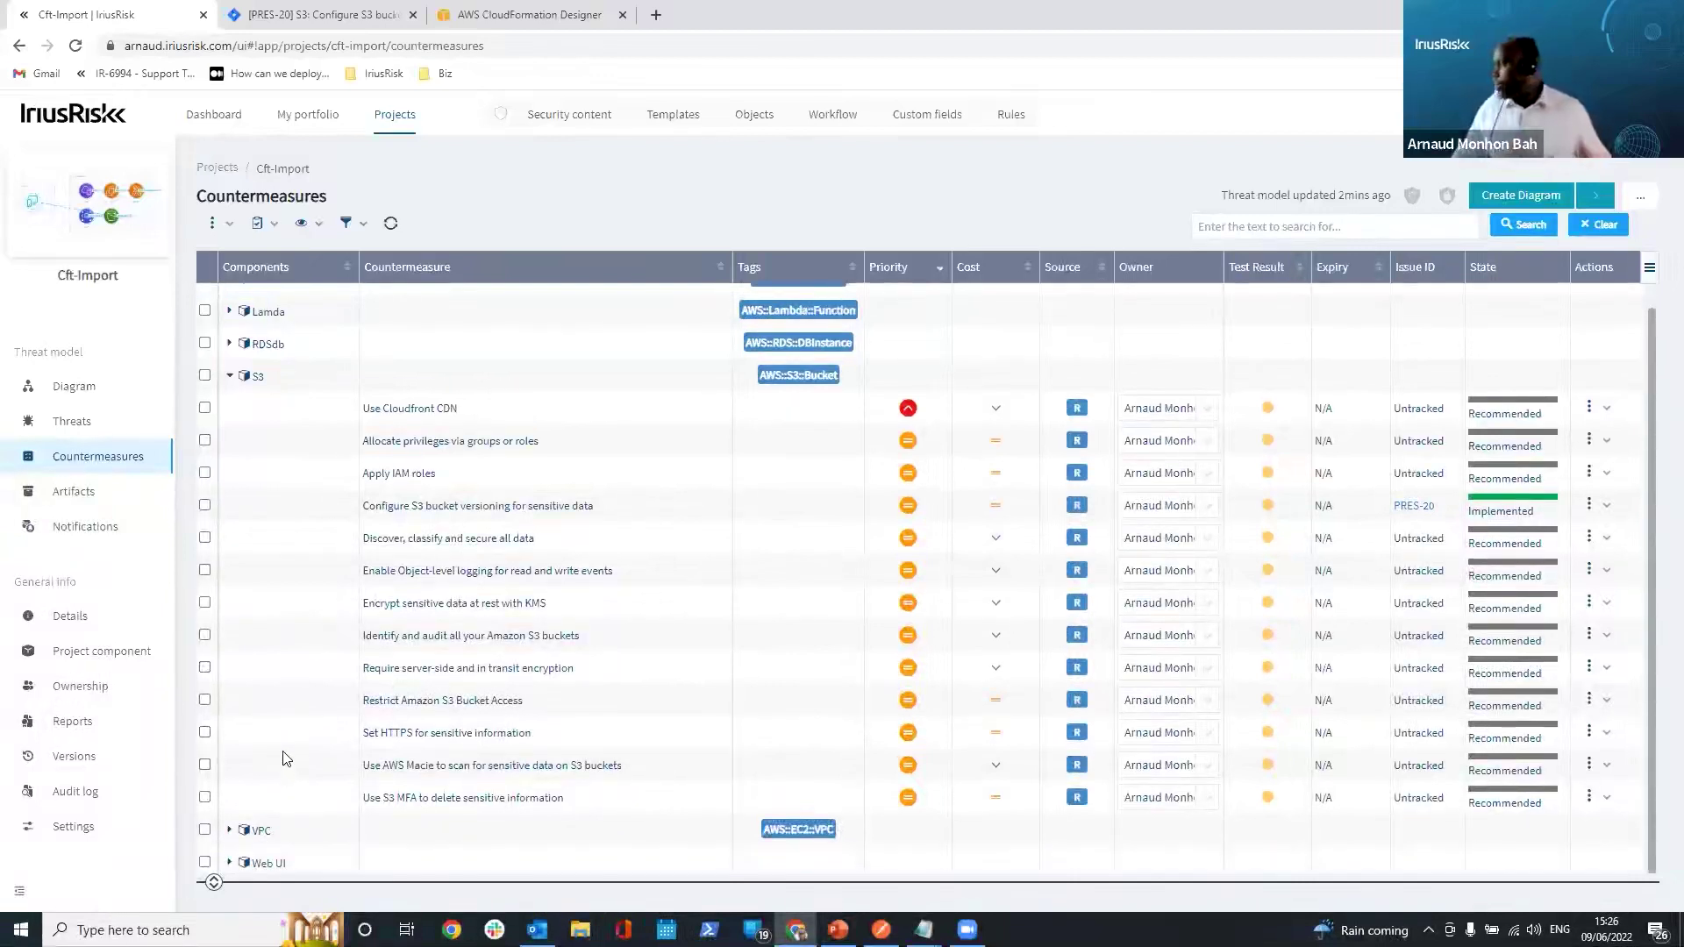
{"action": "mouse_move", "coordinate": [394, 466]}
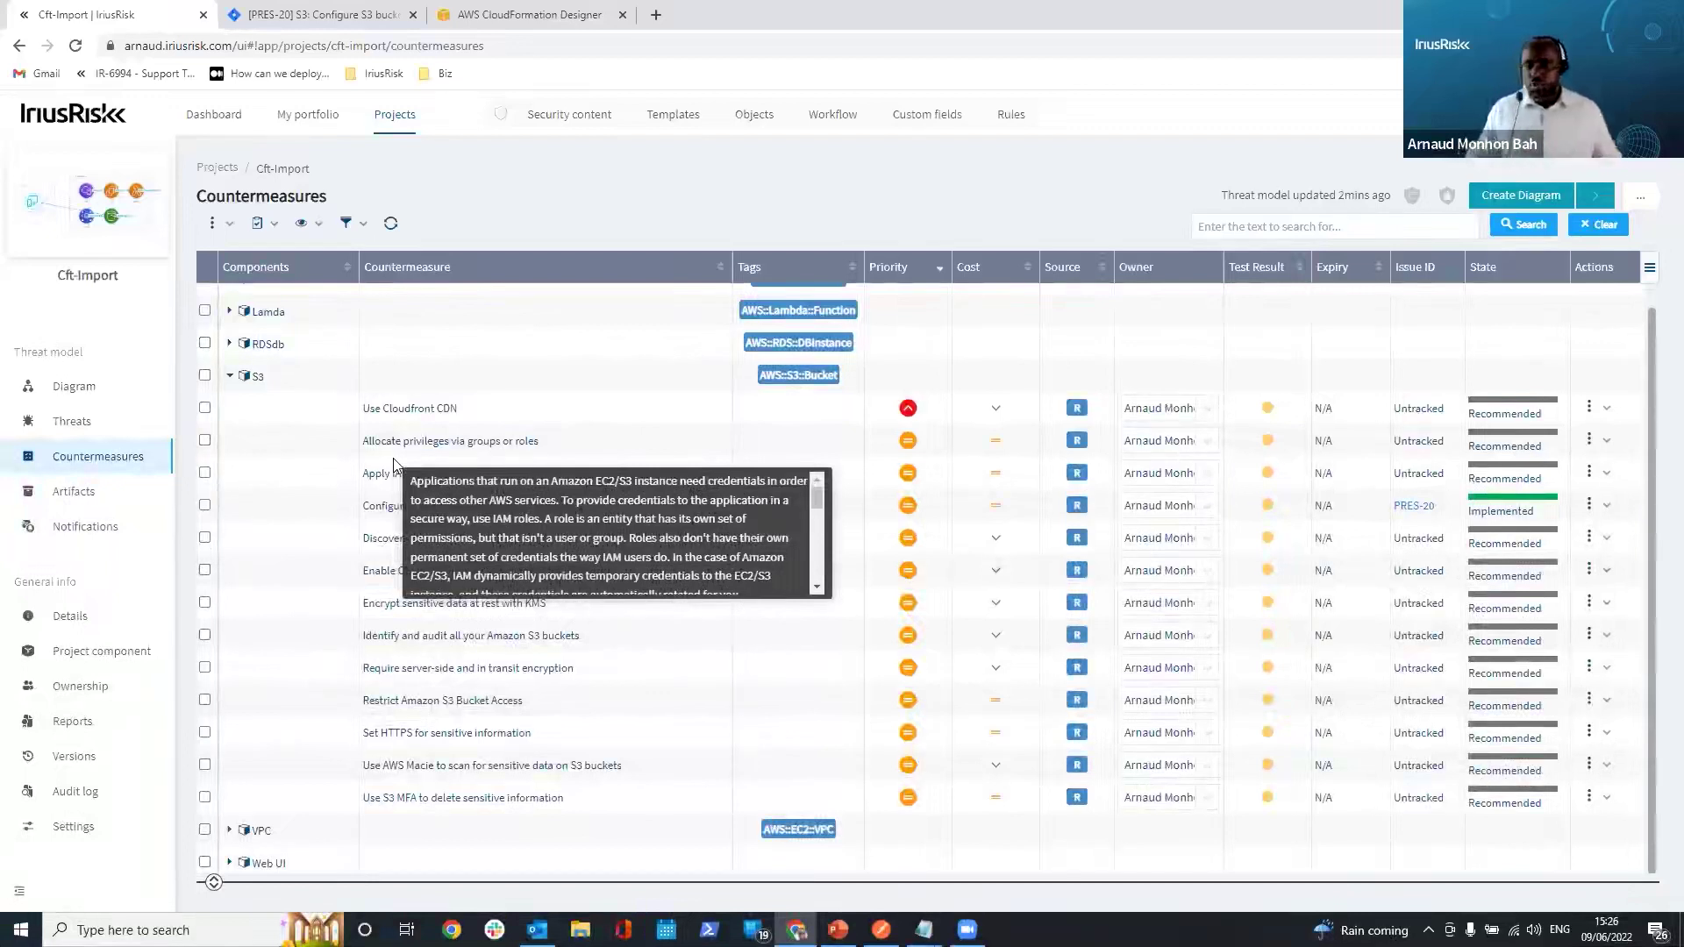
{"action": "left_click", "coordinate": [553, 308]}
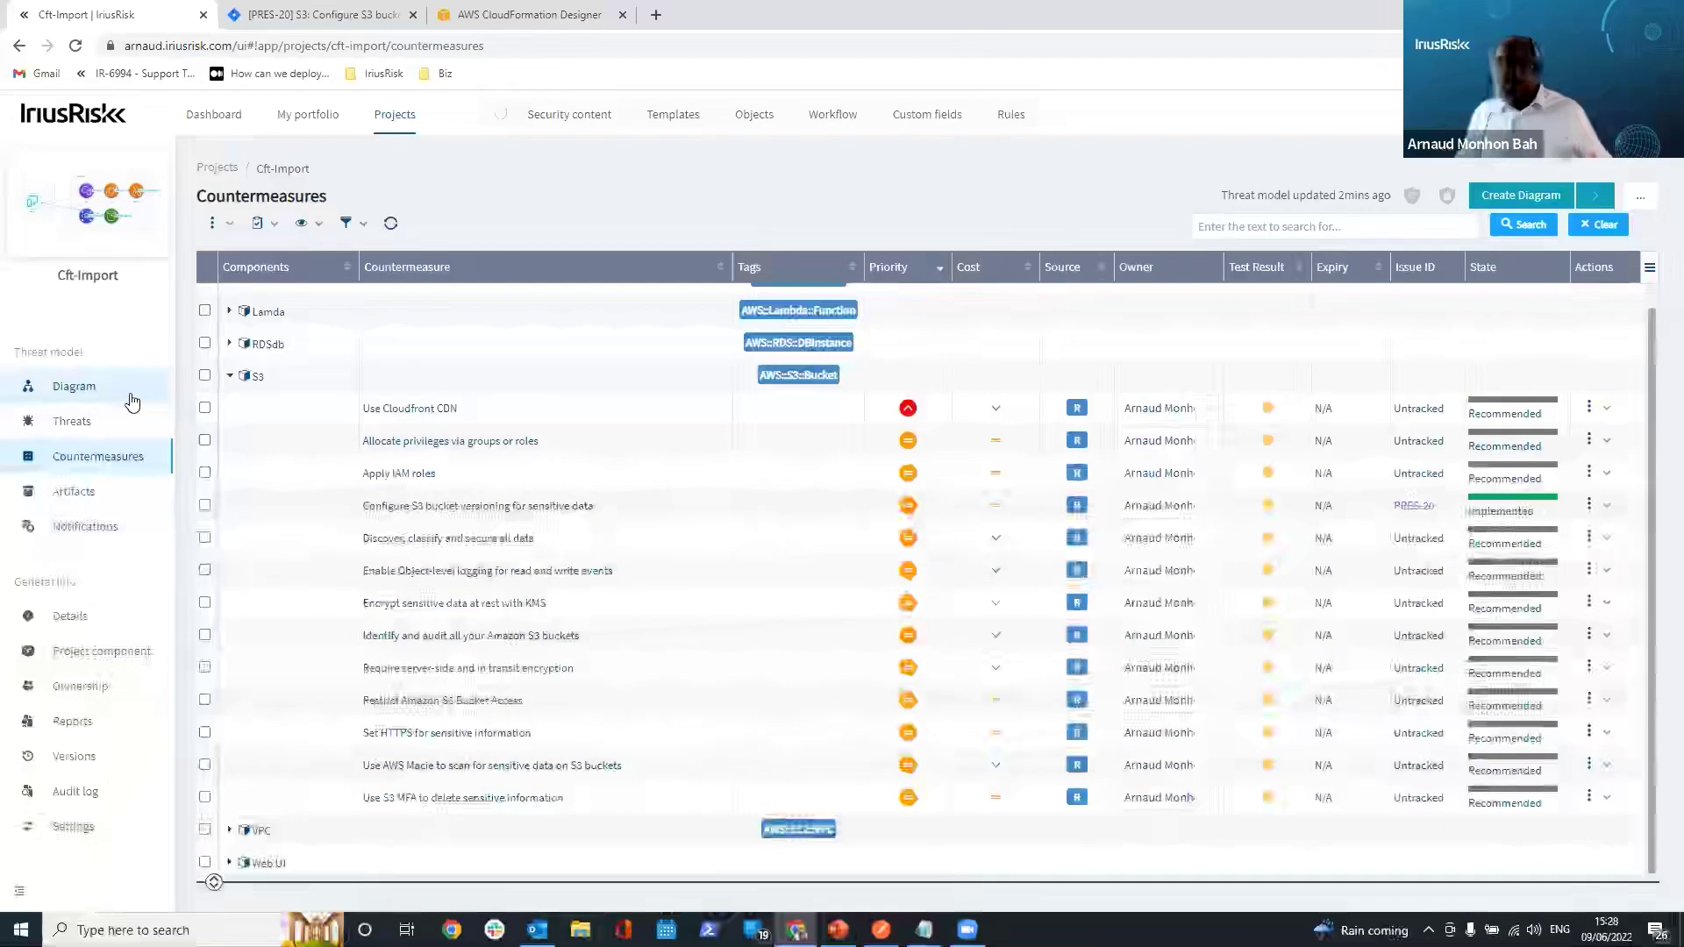
Open the portfolio overview and examine the Risk Summary chart comparing inherent, current and projected risk across projects
{"action": "left_click", "coordinate": [331, 117]}
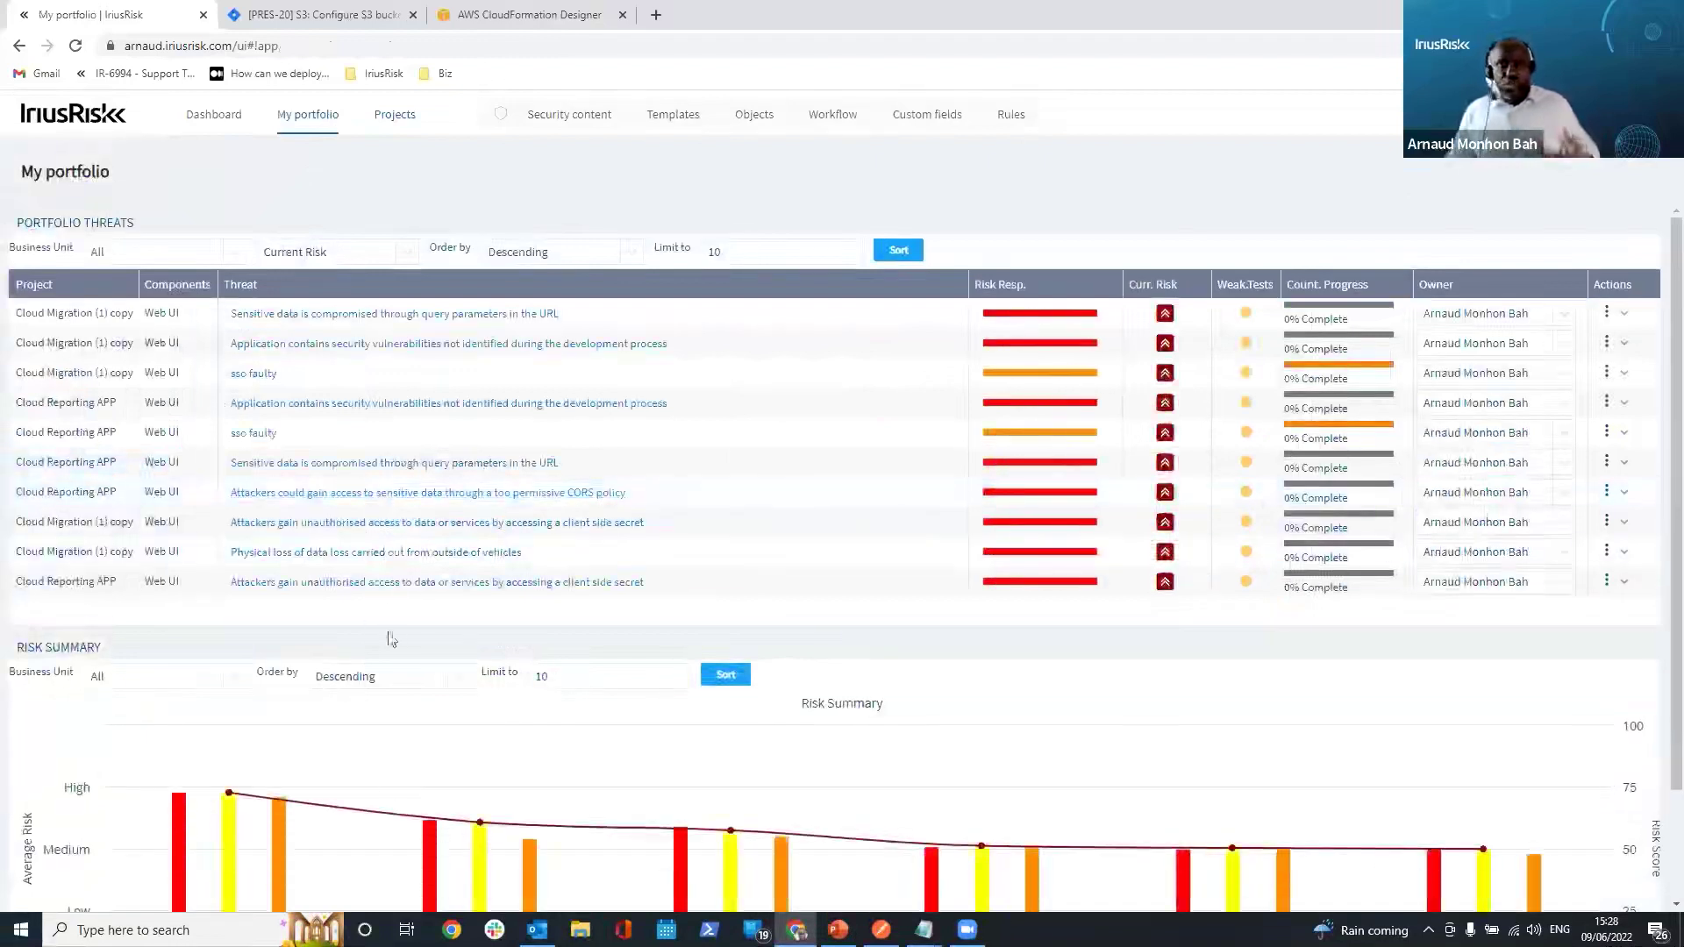
{"action": "scroll", "coordinate": [404, 869], "scroll_direction": "down", "scroll_amount": 2}
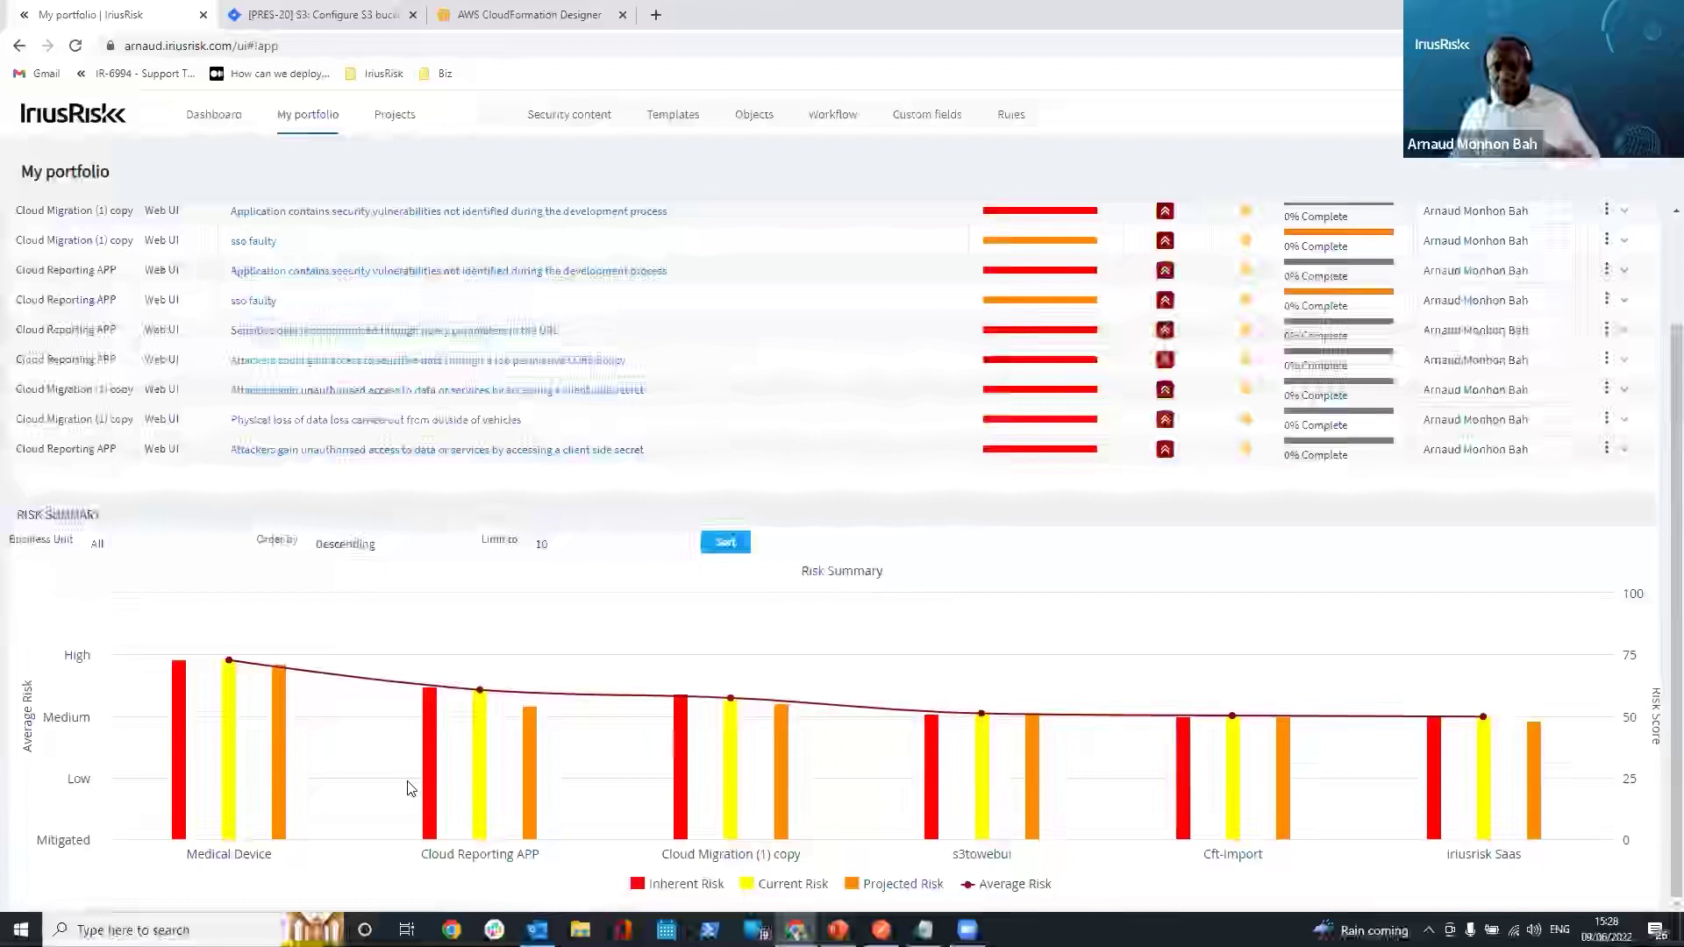
{"action": "mouse_move", "coordinate": [504, 753]}
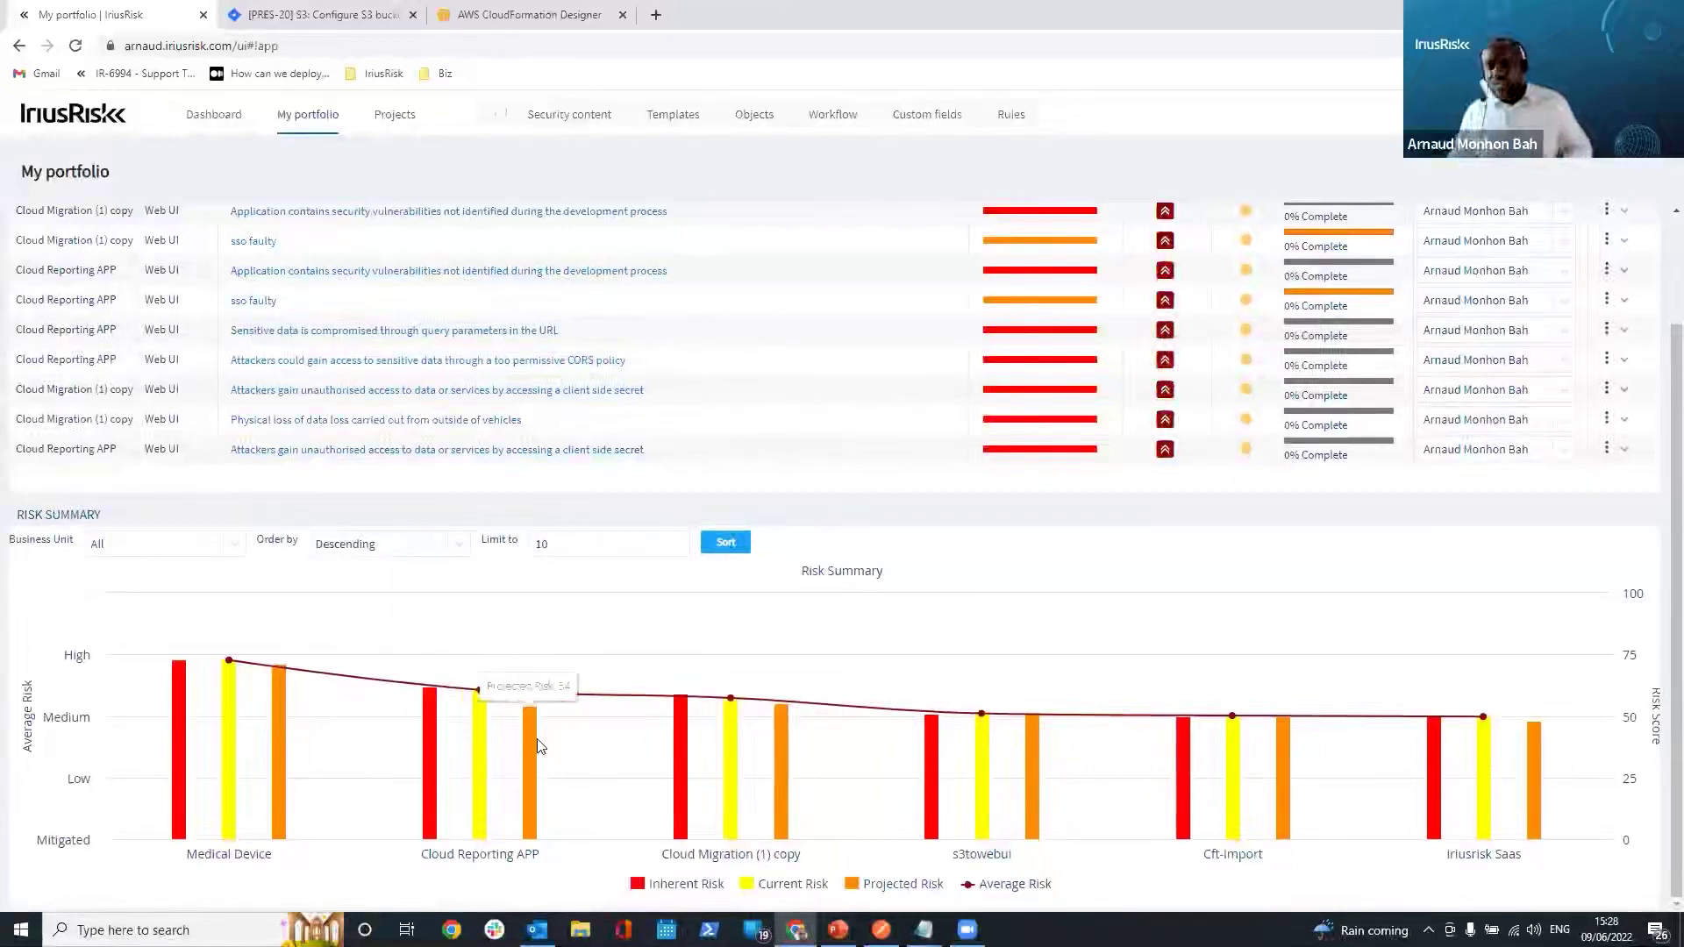